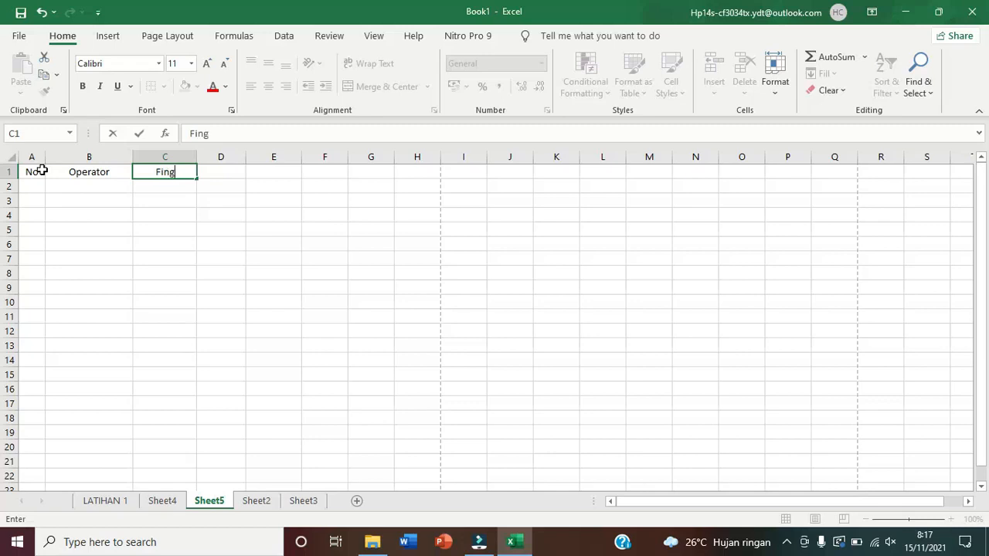
# Complete the header "Fingsi" in C1 and number the rows 1 to 5 in A2:A6.
pyautogui.press('Return')
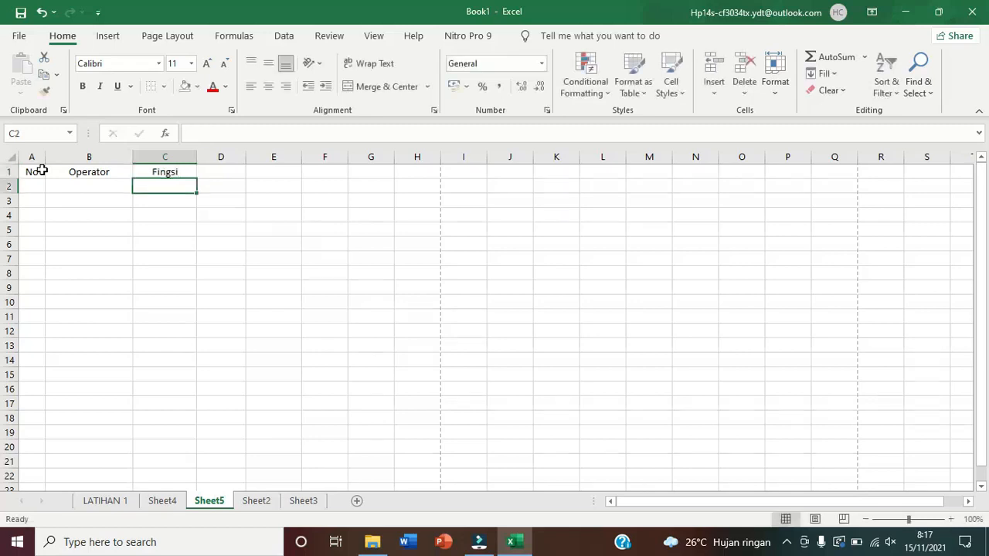
pyautogui.click(34, 185)
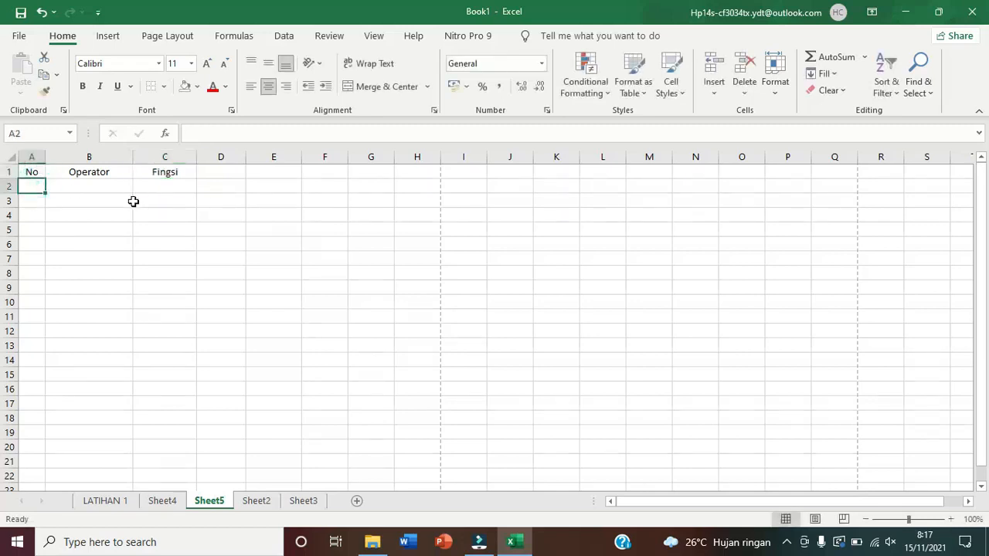
pyautogui.write('1')
pyautogui.press('Return')
pyautogui.write('2')
pyautogui.press('Return')
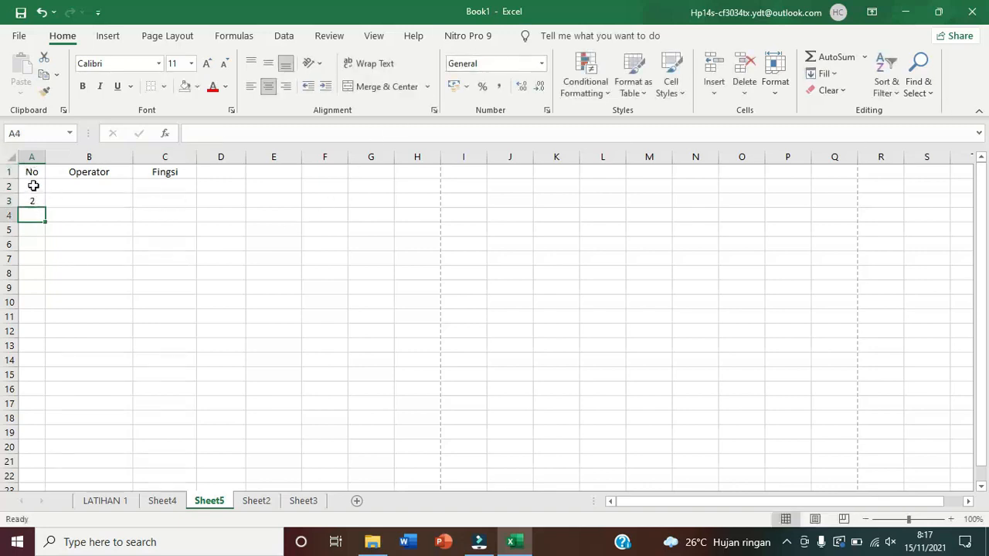
pyautogui.moveTo(33, 186); pyautogui.dragTo(44, 250)
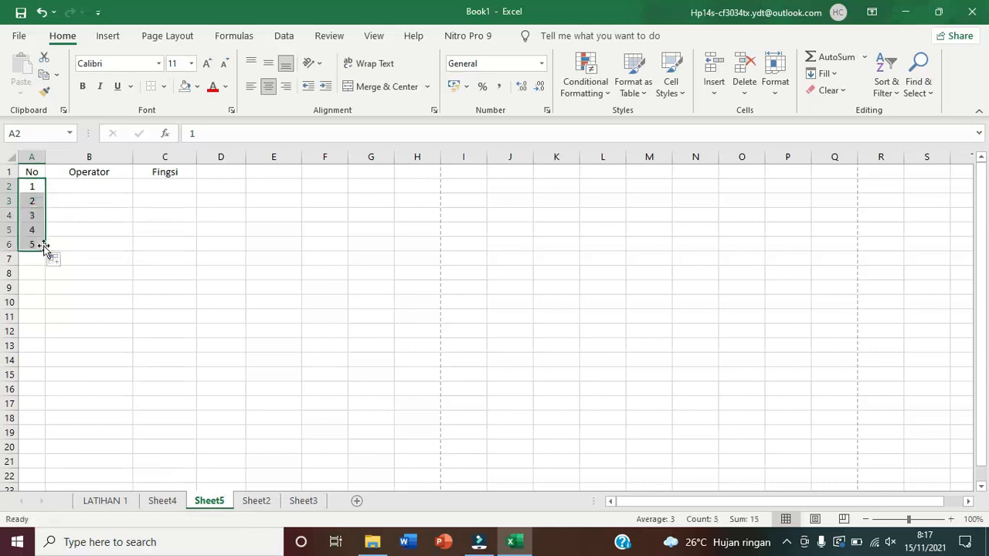
pyautogui.click(95, 187)
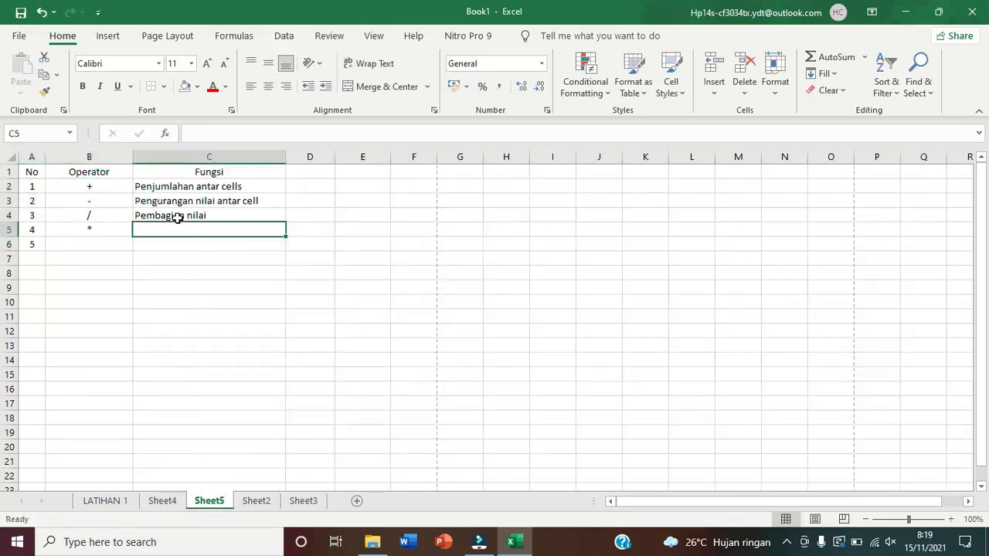
# Enter "Perkalian" as the function in C5, and fill row 6 with operator "^" and function "Eksponen".
pyautogui.write('Perkalian')
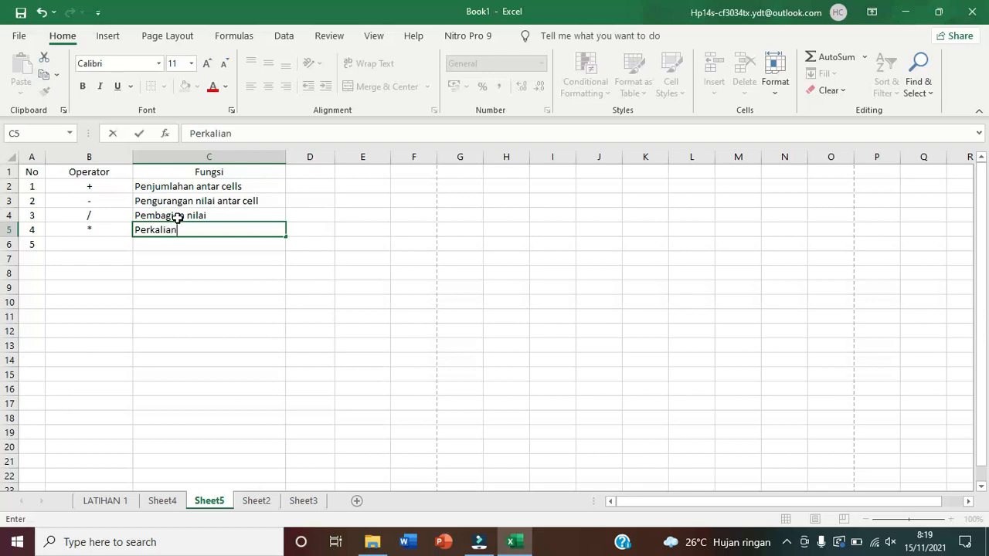
pyautogui.press('Return')
pyautogui.press('Left')
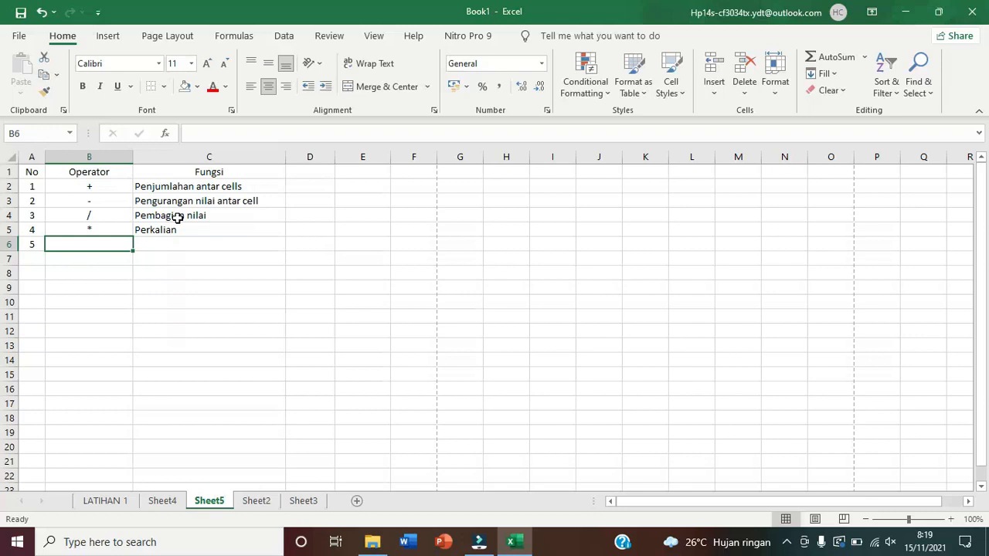
pyautogui.write('^')
pyautogui.press('Tab')
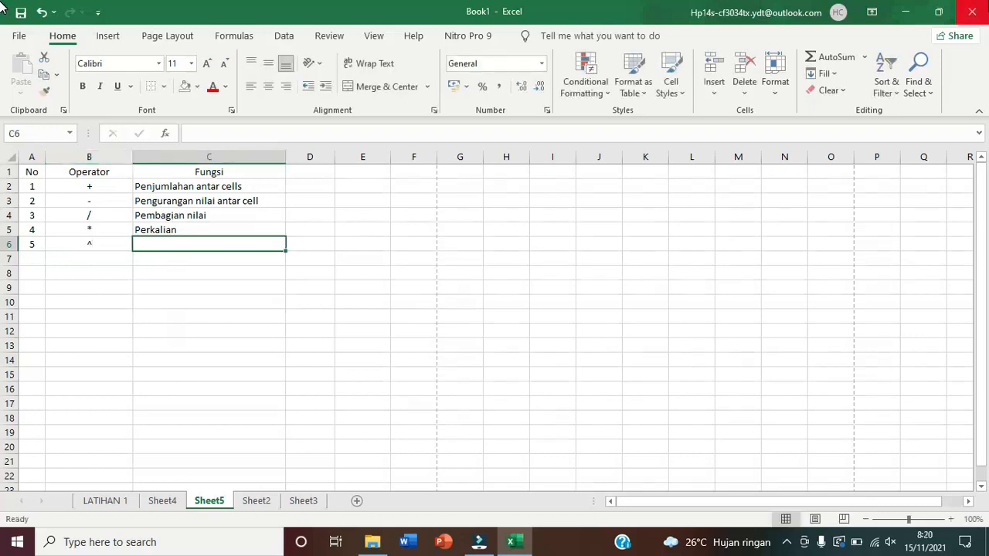
pyautogui.write('Ekspo')
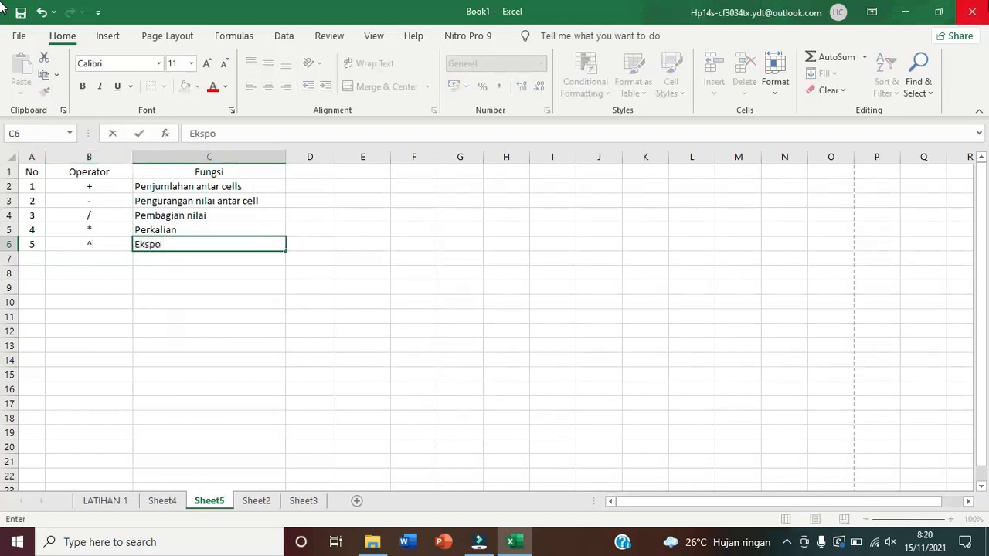
pyautogui.write('nen')
pyautogui.press('Return')
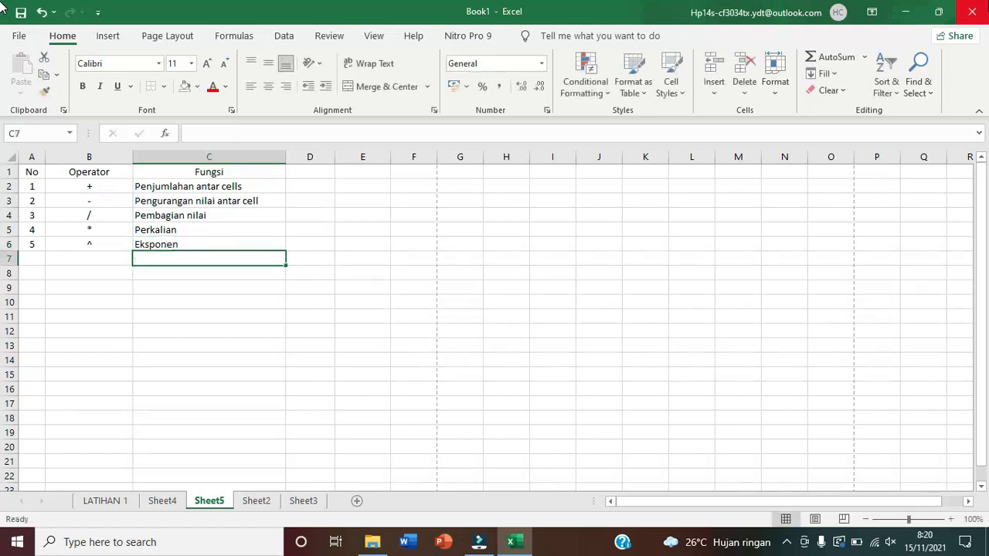
# Apply All Borders to the operator table in A1:C6.
pyautogui.press('Up')
pyautogui.press('Up')
pyautogui.press('Up')
pyautogui.press('Up')
pyautogui.press('Up')
pyautogui.press('Up')
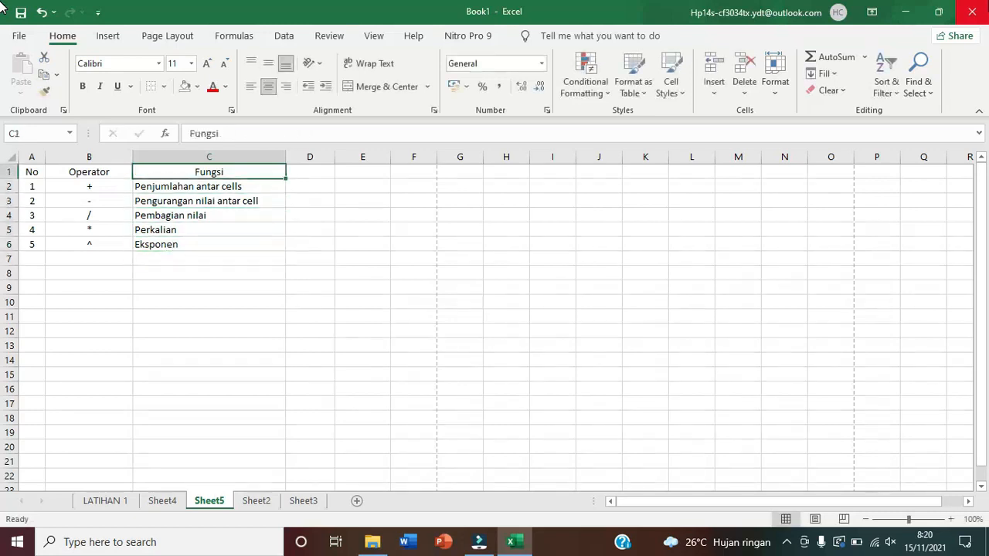
pyautogui.moveTo(29, 171); pyautogui.dragTo(203, 245)
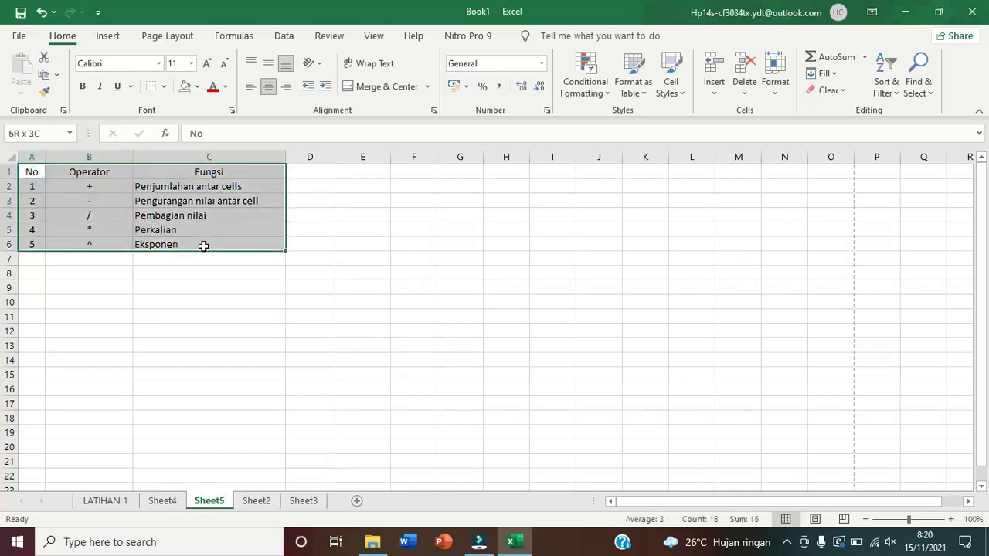
pyautogui.click(164, 86)
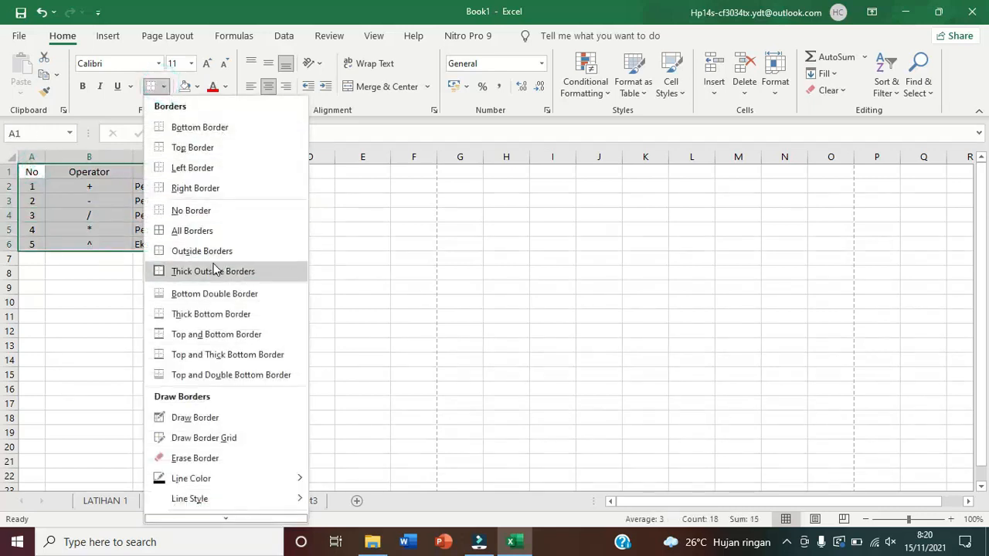
pyautogui.click(226, 231)
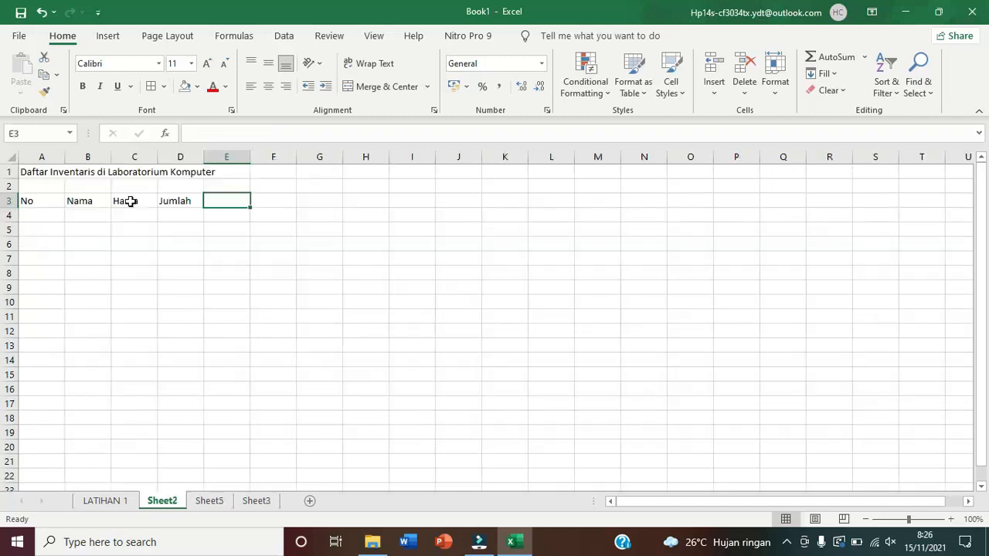
# Add the headers "Kondisi" in E3 and "Sub Total" in F3 of the inventory table on Sheet2.
pyautogui.write('Kondid')
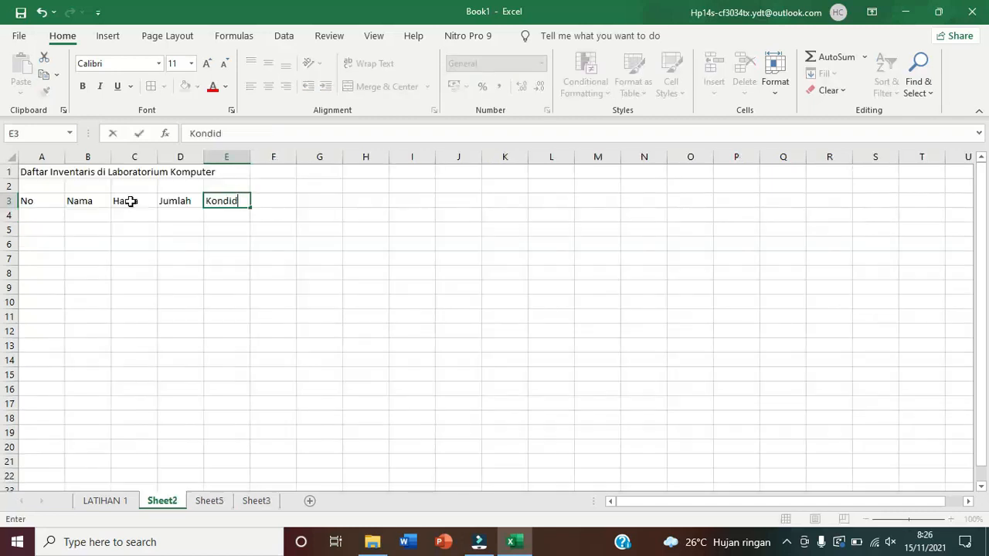
pyautogui.press('BackSpace')
pyautogui.write('si')
pyautogui.press('Tab')
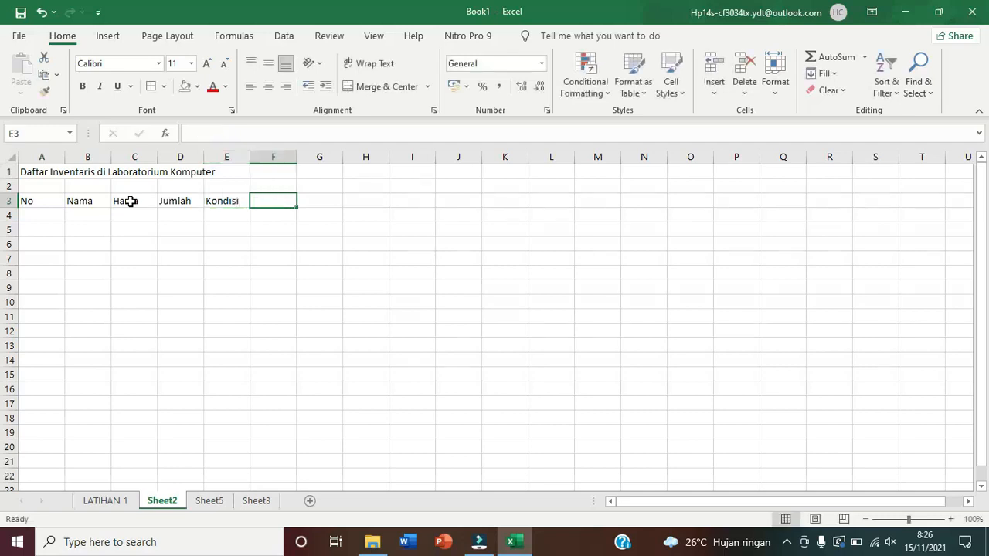
pyautogui.write('S')
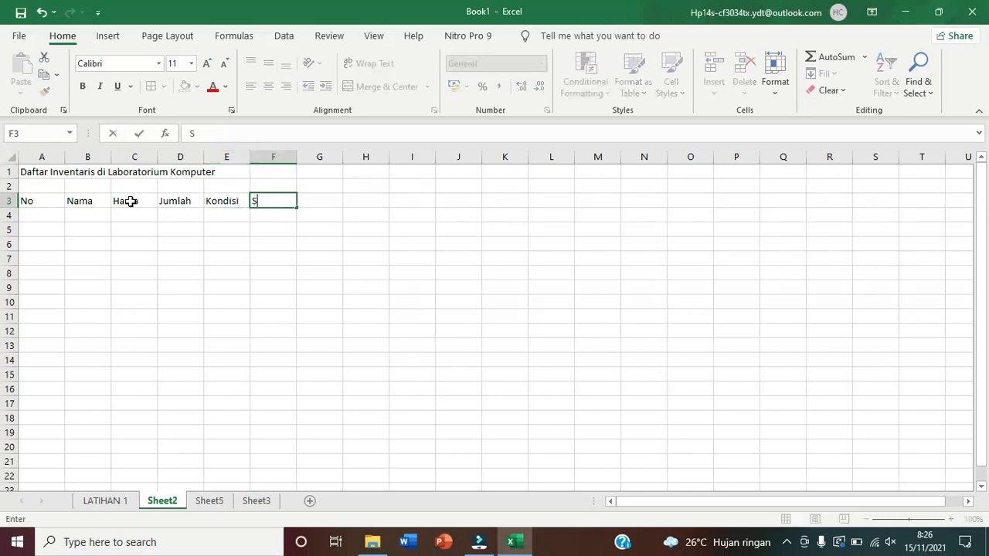
pyautogui.write('ub Total')
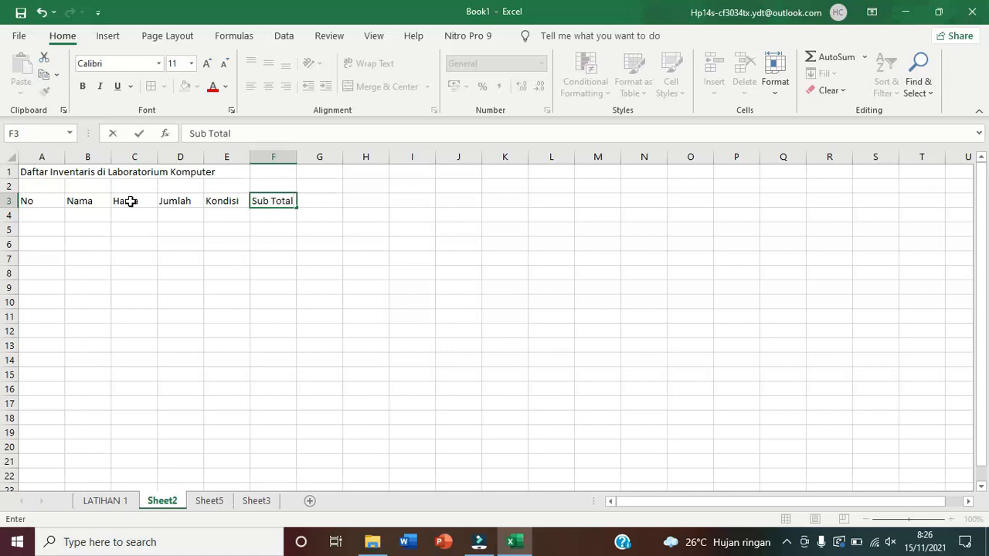
pyautogui.press('Return')
# Center and bold the headers in A3:F3, and fit the columns by narrowing A and widening B to F.
pyautogui.click(42, 201)
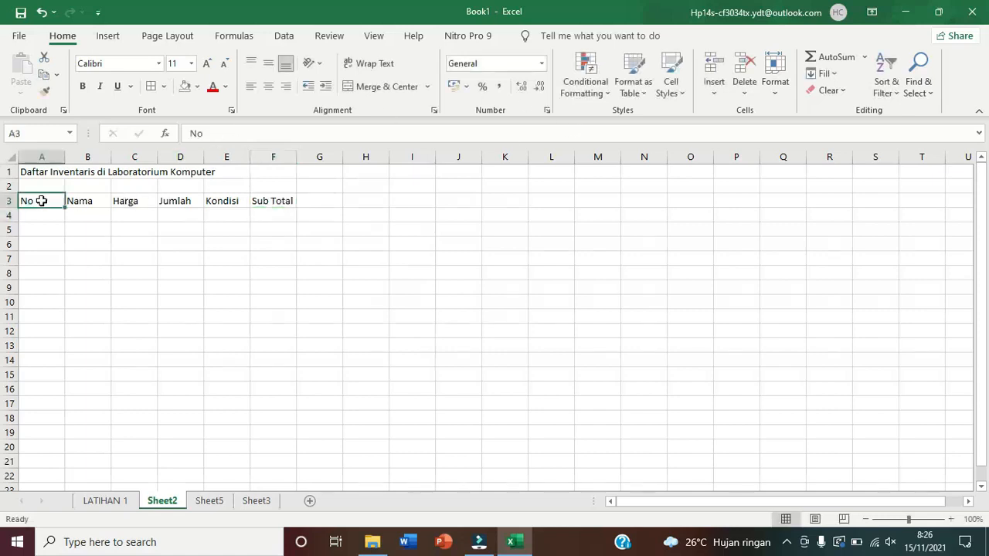
pyautogui.moveTo(42, 201); pyautogui.dragTo(272, 201)
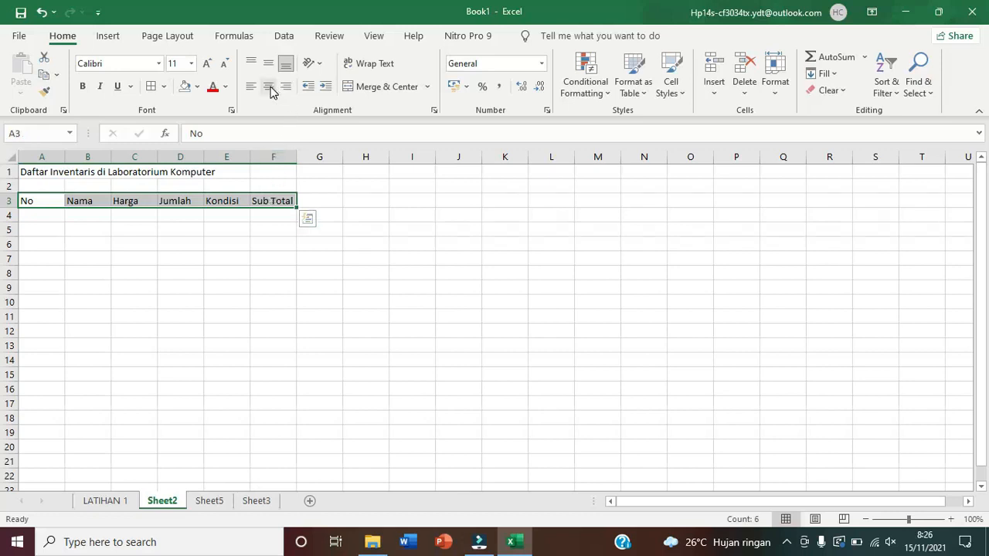
pyautogui.click(269, 88)
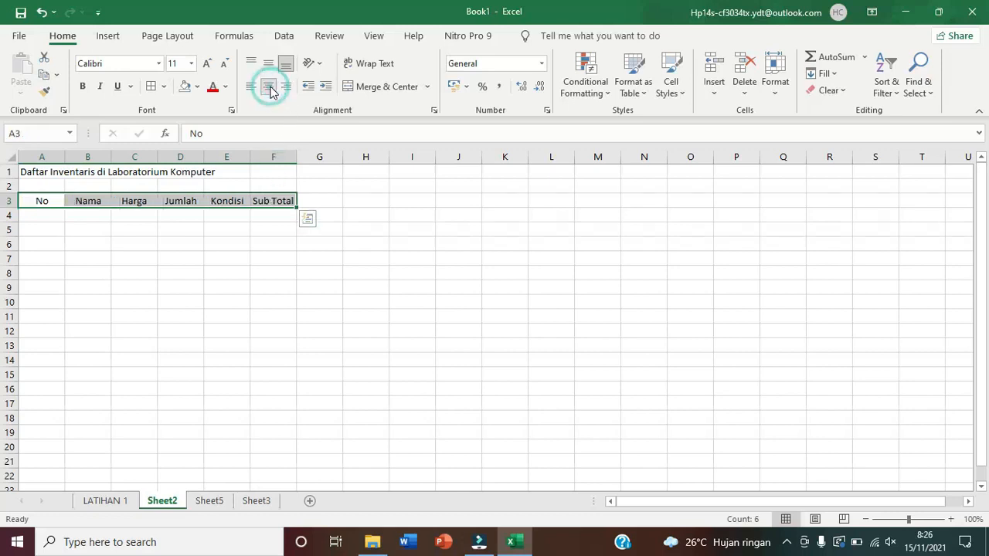
pyautogui.click(83, 87)
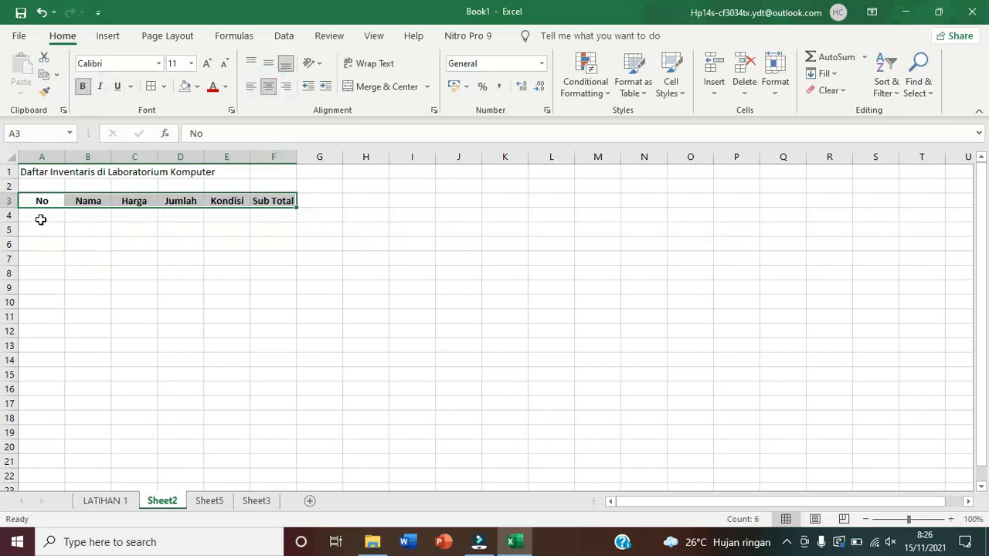
pyautogui.moveTo(65, 156); pyautogui.dragTo(400, 157)
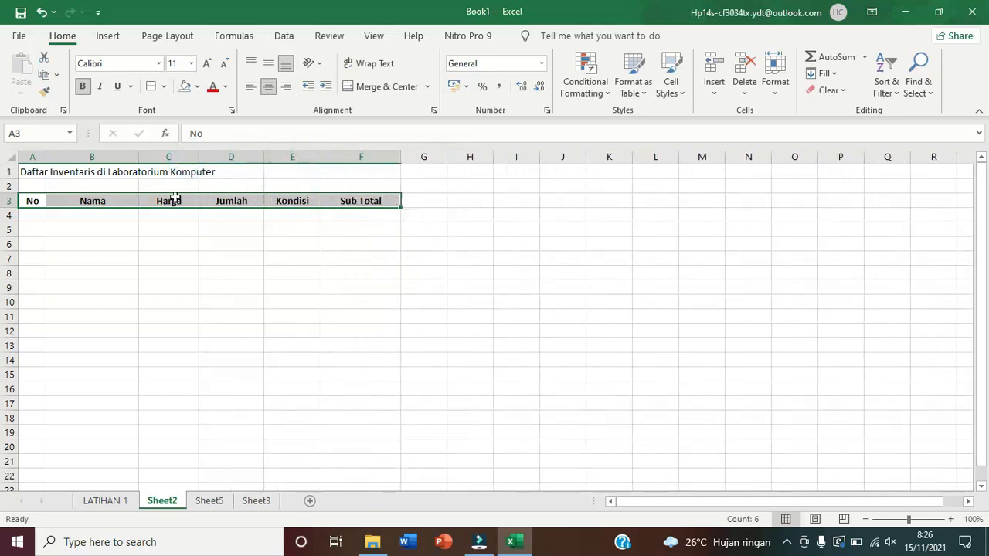
# Number the inventory rows 1 to 3 in A4:A6 and center the numbers.
pyautogui.click(34, 215)
pyautogui.write('1')
pyautogui.press('Return')
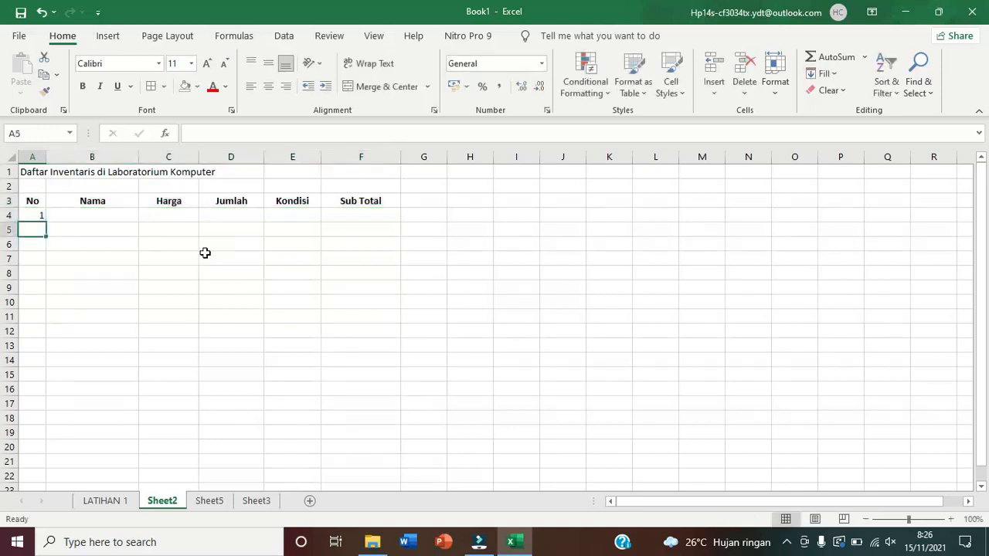
pyautogui.write('2')
pyautogui.press('Return')
pyautogui.write('3')
pyautogui.press('Return')
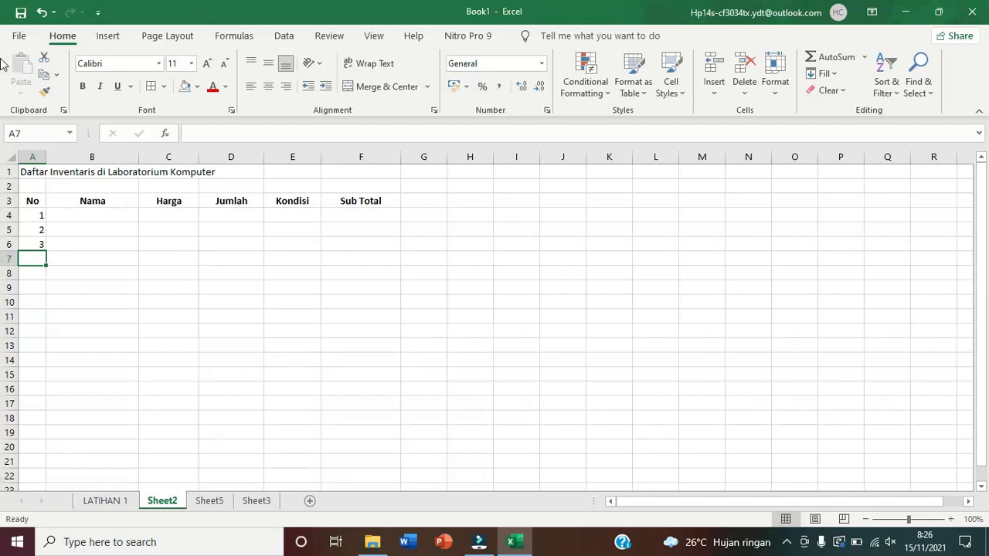
pyautogui.moveTo(34, 214); pyautogui.dragTo(34, 238)
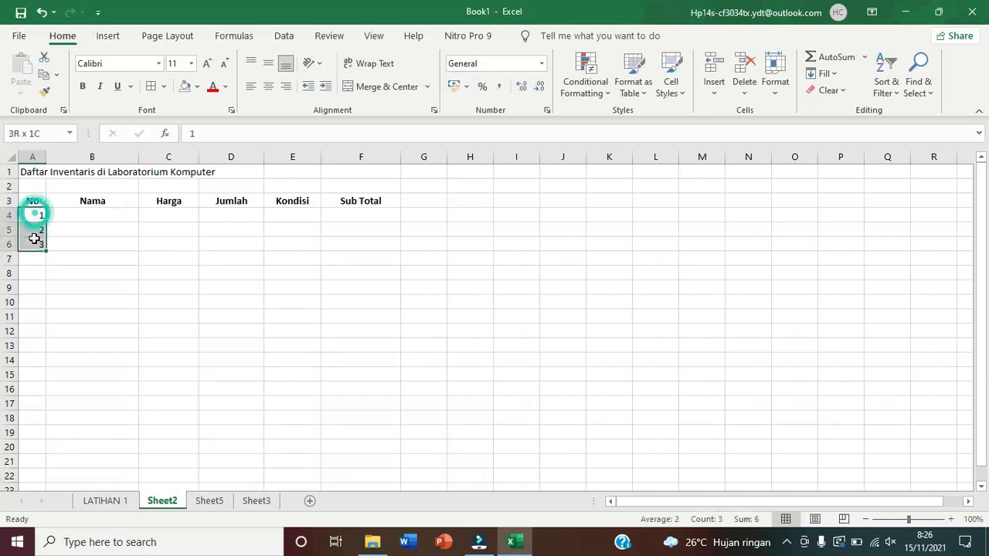
pyautogui.click(268, 85)
# Enter the item names "Ram", "Prosessor" and "Pawer Supply" in B4:B6.
pyautogui.click(134, 214)
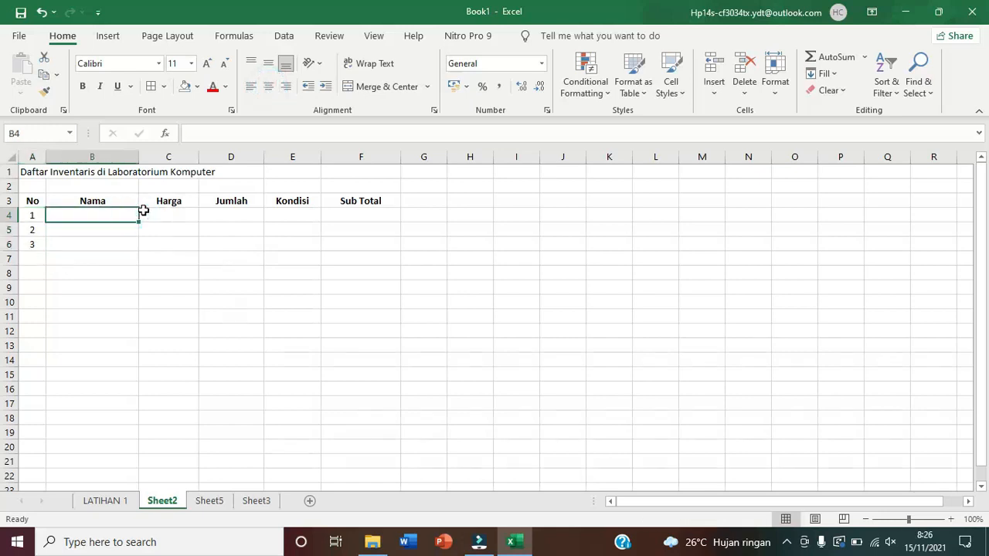
pyautogui.write('R')
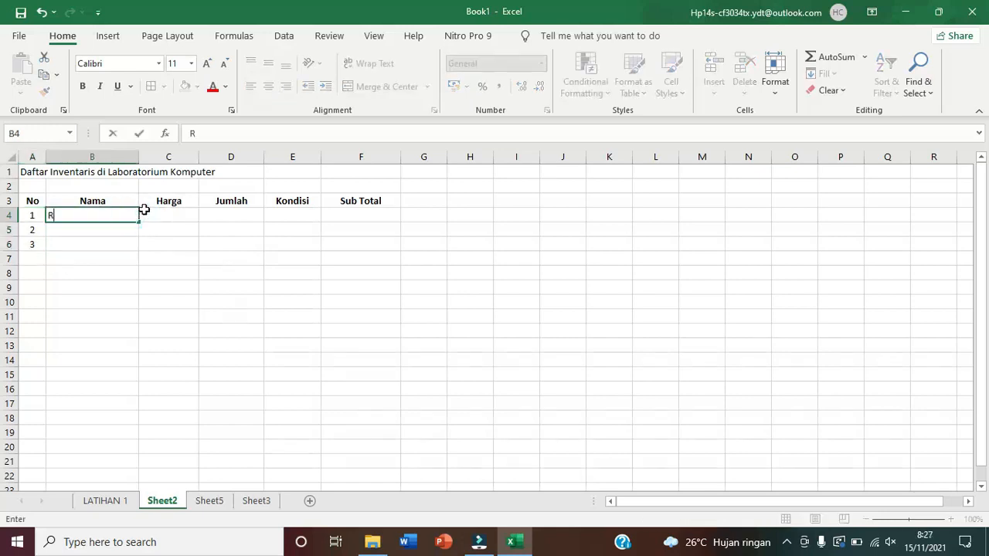
pyautogui.write('am')
pyautogui.press('Return')
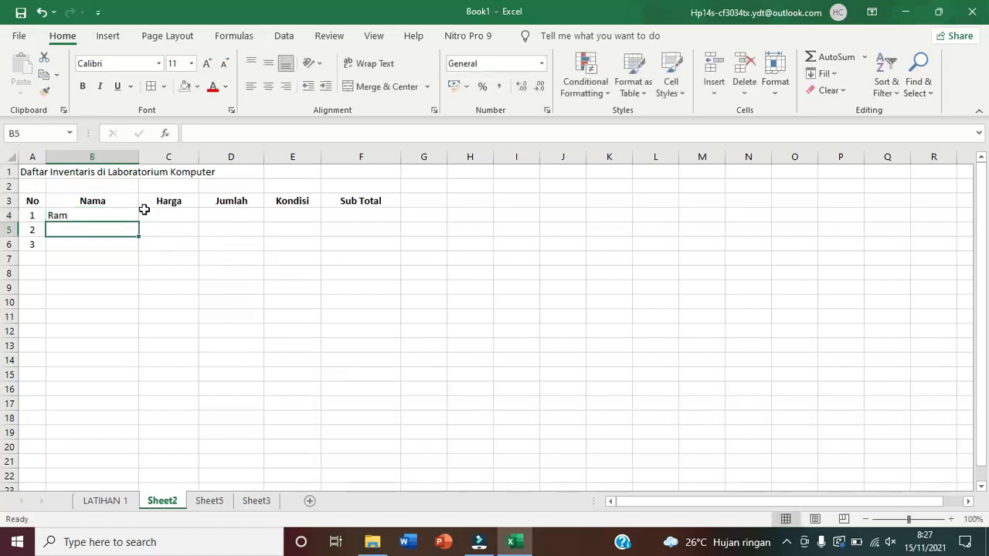
pyautogui.write('Prosess')
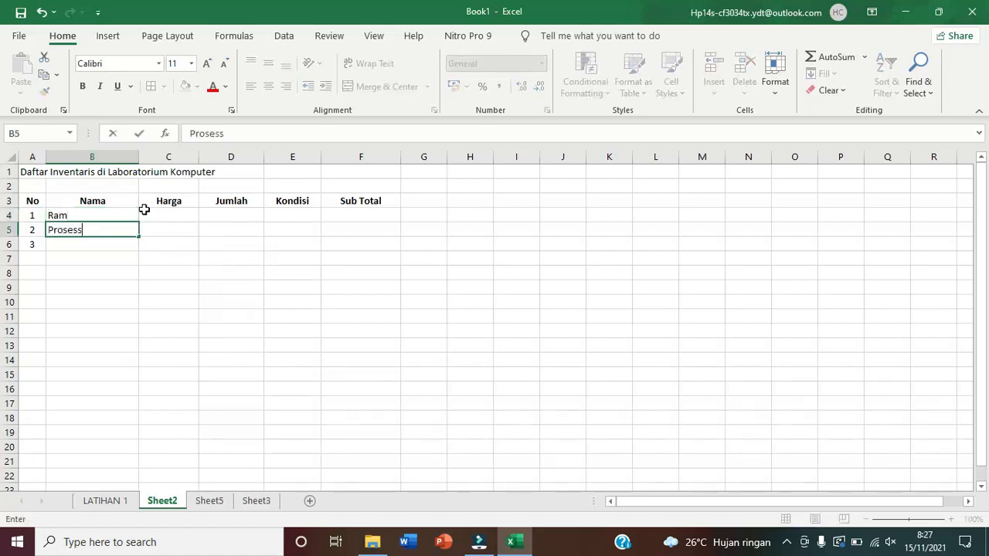
pyautogui.write('ot')
pyautogui.press('Return')
pyautogui.write('Pa')
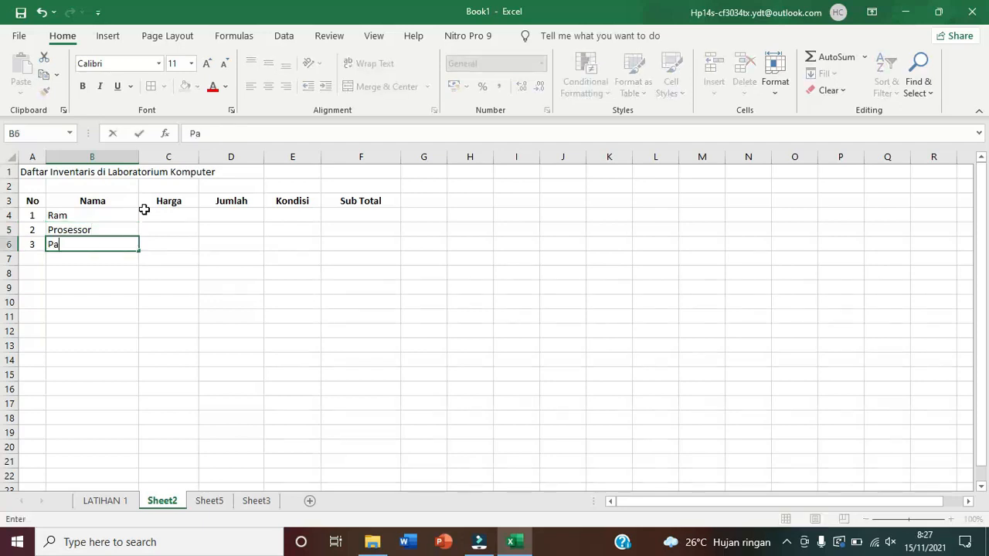
pyautogui.write('wer Supply')
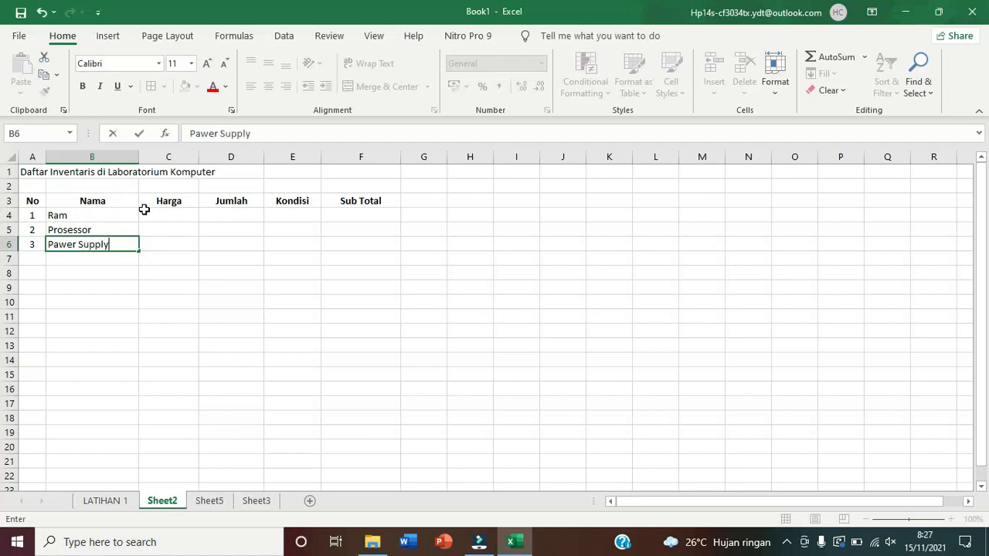
pyautogui.press('Return')
# Enter 120000 as the price of the Ram item in C4.
pyautogui.click(159, 214)
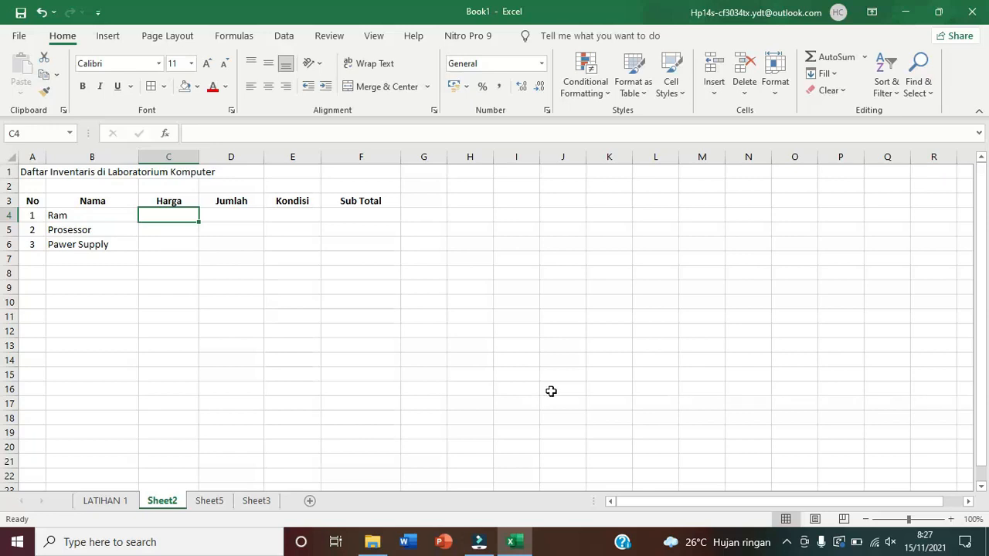
pyautogui.write('12')
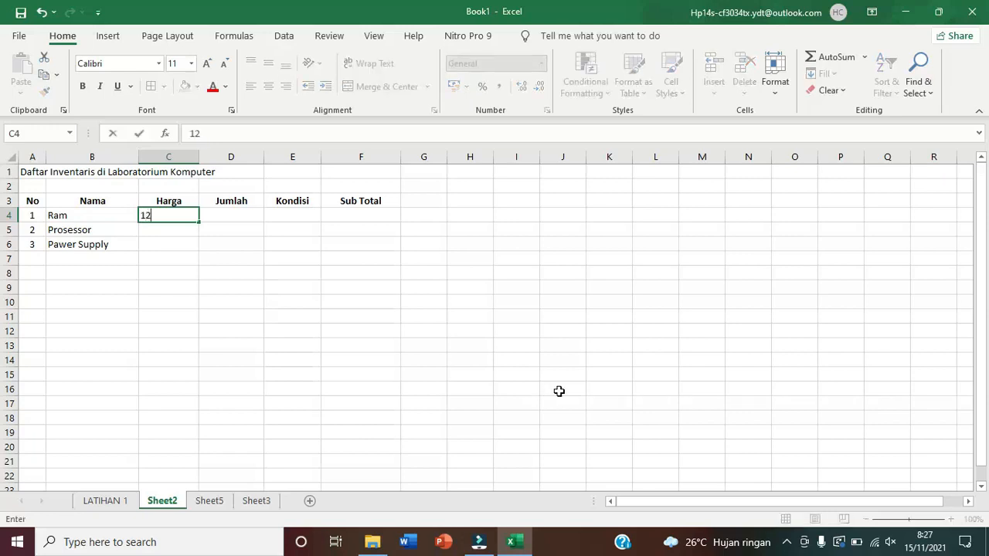
pyautogui.write('0000')
pyautogui.hotkey('ctrl', 'Return')
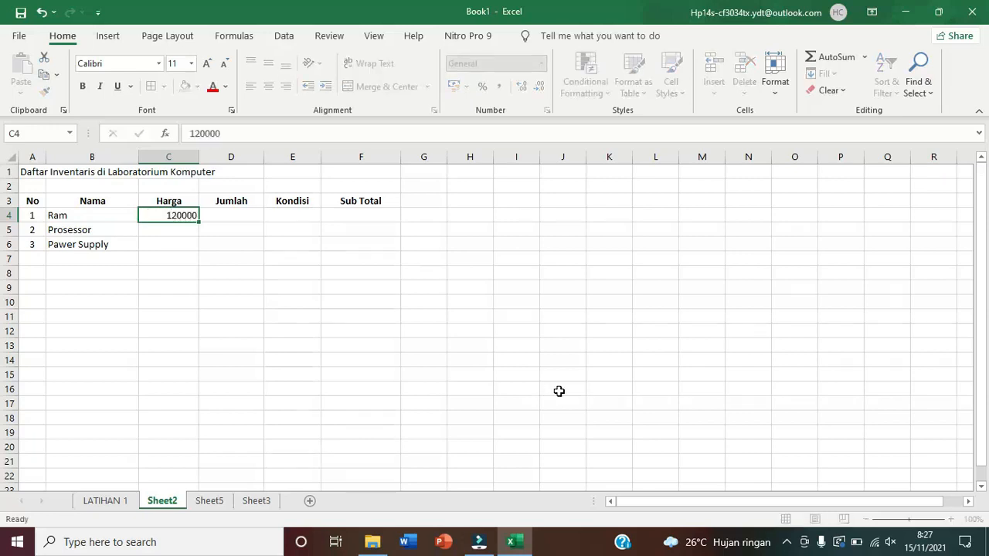
# Enter 23 as the quantity and "Baik" as the condition of the Ram item in D4:E4.
pyautogui.press('Tab')
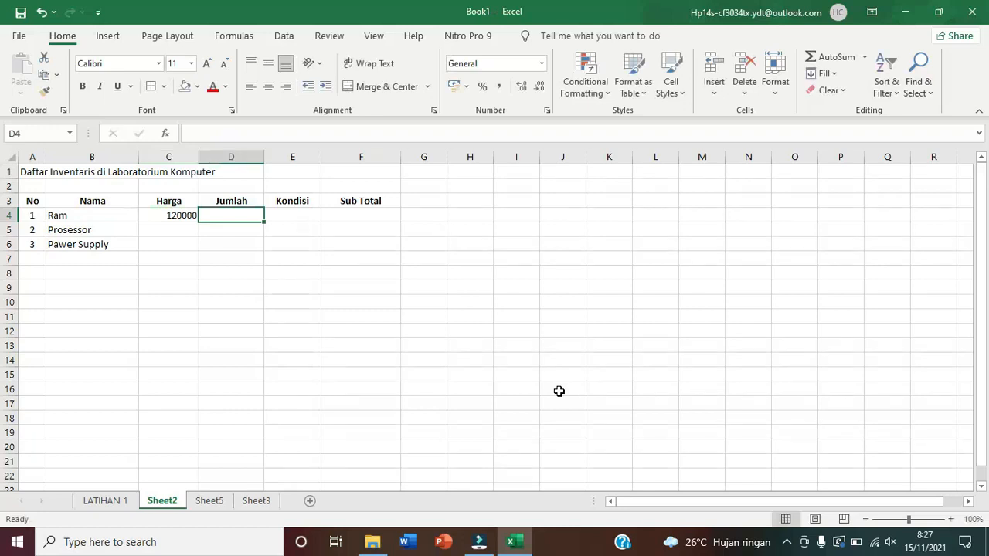
pyautogui.write('23')
pyautogui.press('Tab')
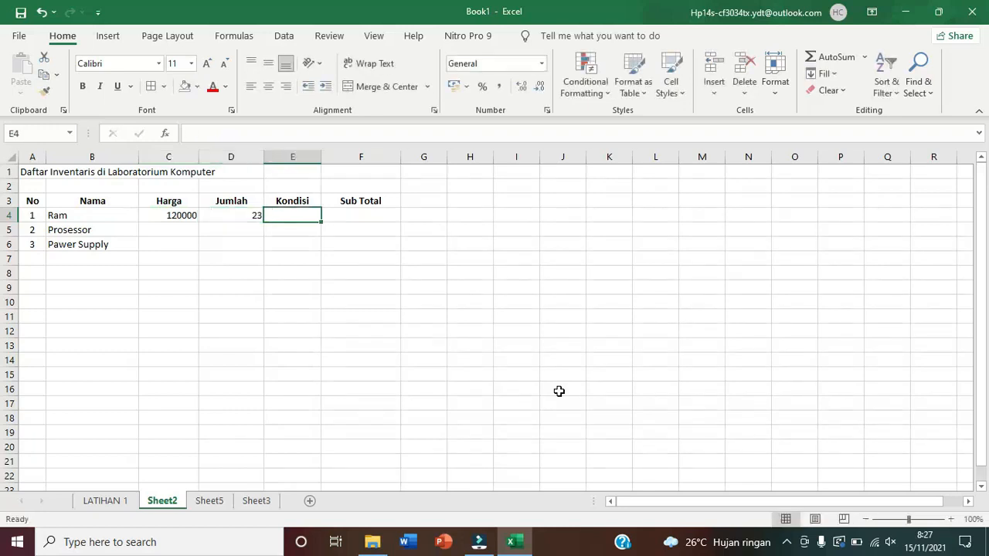
pyautogui.write('Baik')
pyautogui.press('Tab')
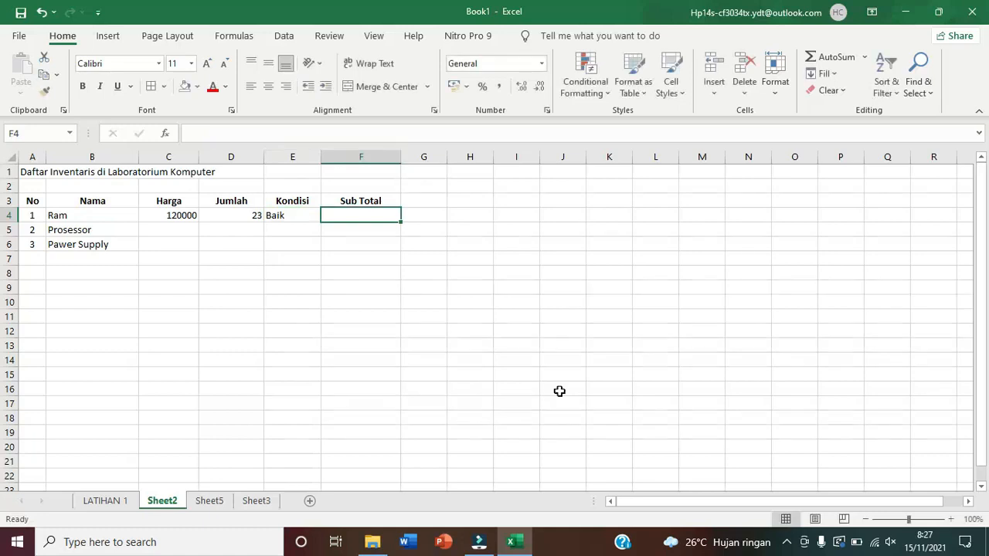
# Center the price and quantity cells C4:D6 horizontally.
pyautogui.moveTo(157, 215); pyautogui.dragTo(228, 213)
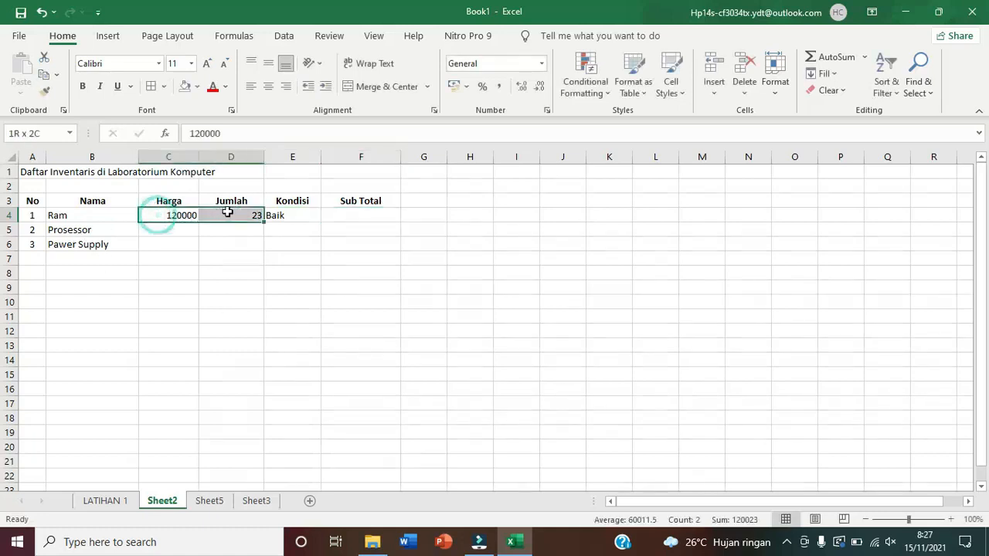
pyautogui.click(269, 87)
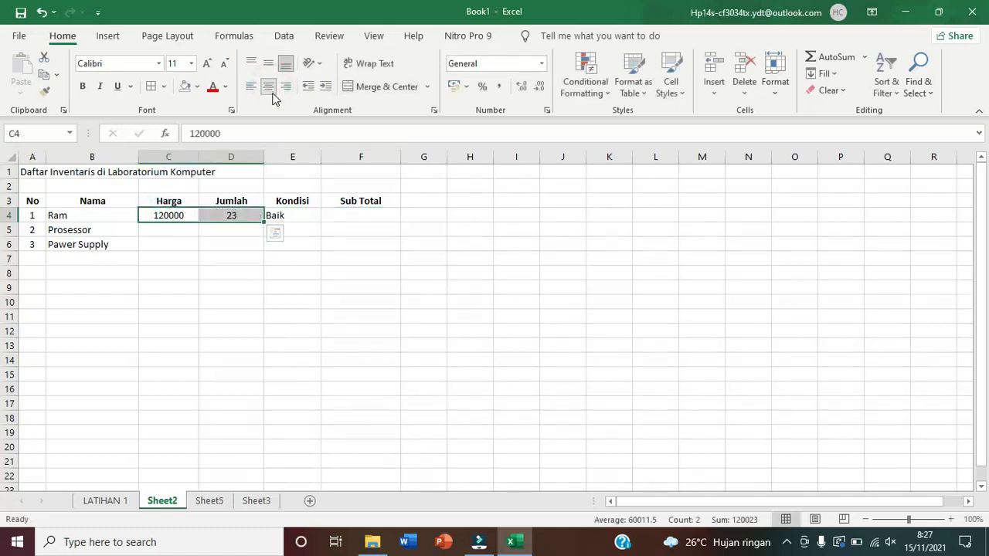
pyautogui.click(165, 217)
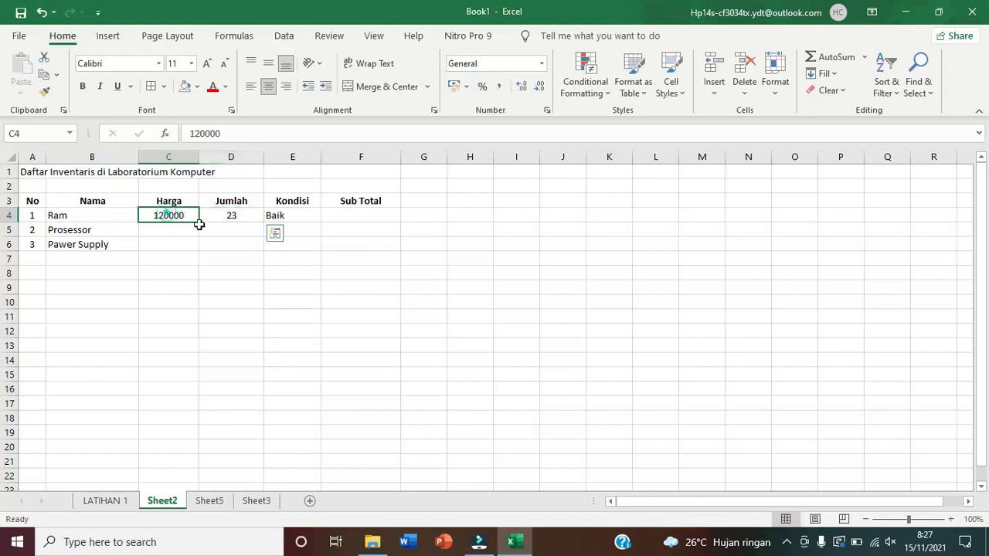
pyautogui.moveTo(198, 221); pyautogui.dragTo(209, 244)
pyautogui.click(268, 87)
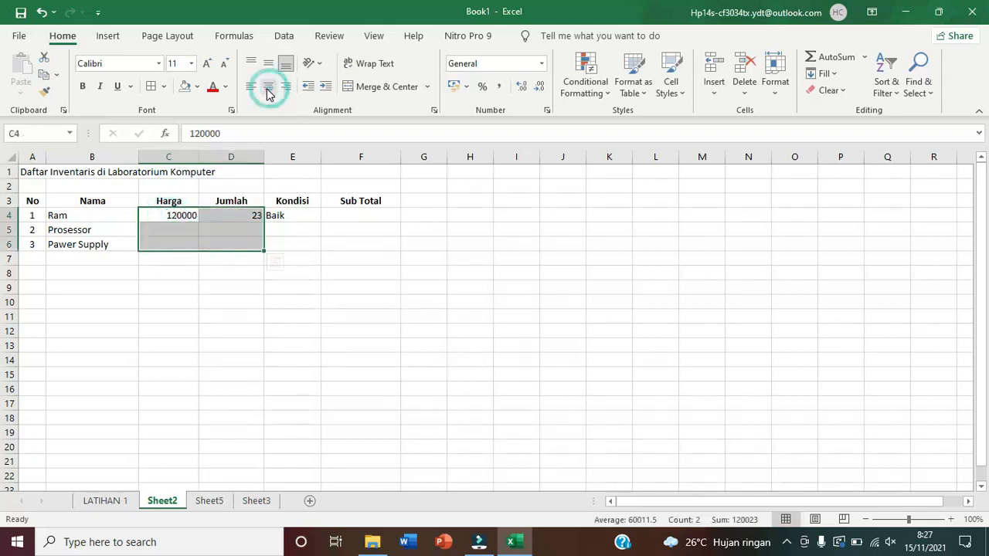
pyautogui.click(268, 87)
# Calculate the Ram subtotal in F4 by multiplying price and quantity with =C4*D4.
pyautogui.click(360, 216)
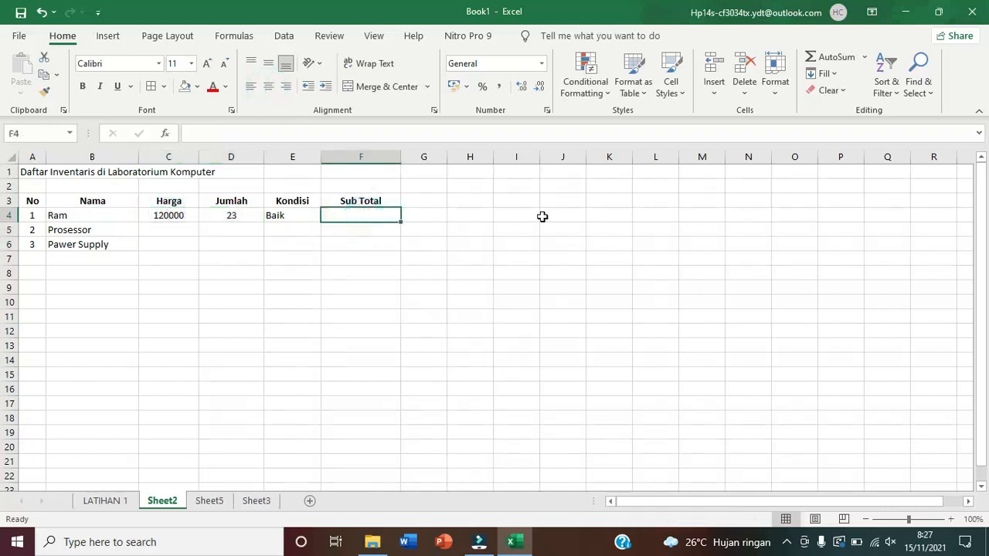
pyautogui.write('=')
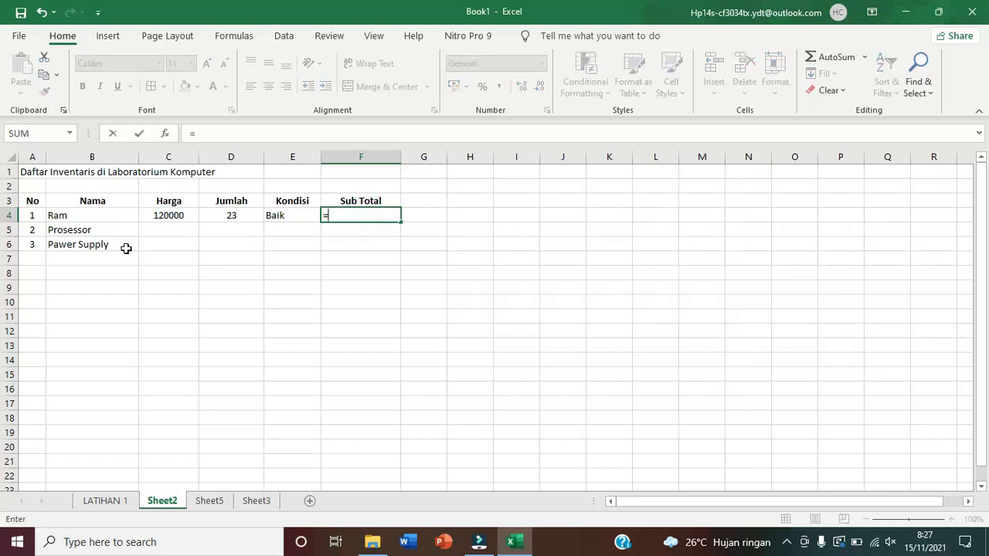
pyautogui.click(166, 217)
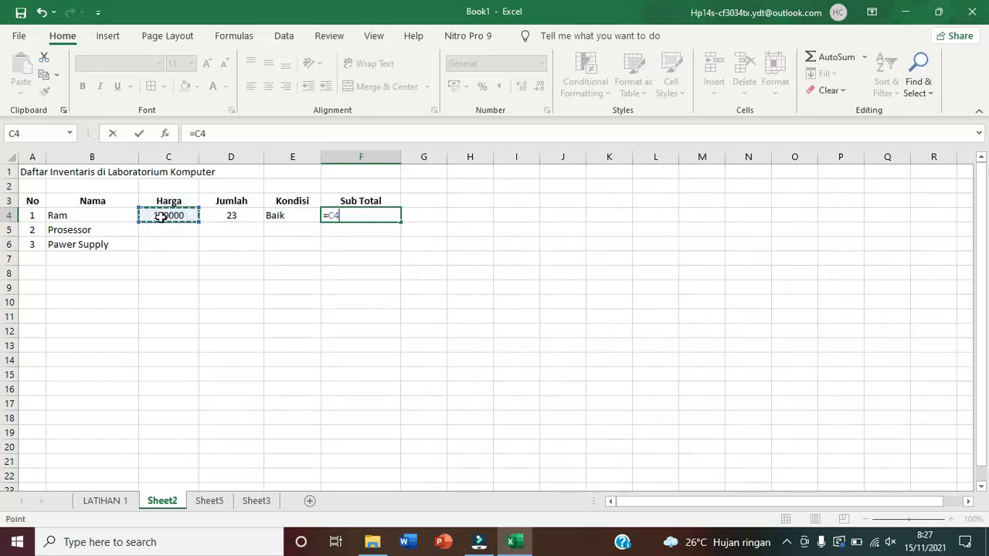
pyautogui.write('*')
pyautogui.click(219, 216)
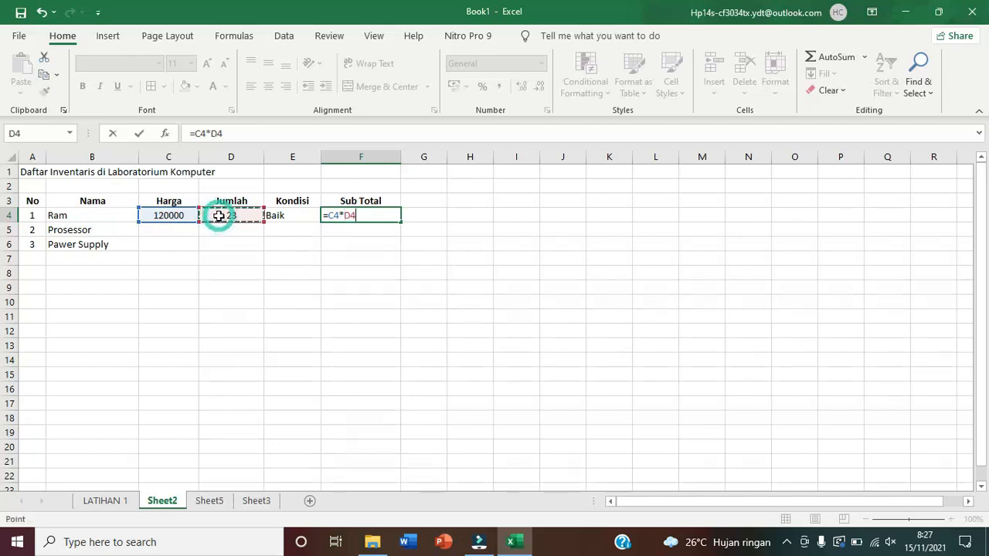
pyautogui.press('Return')
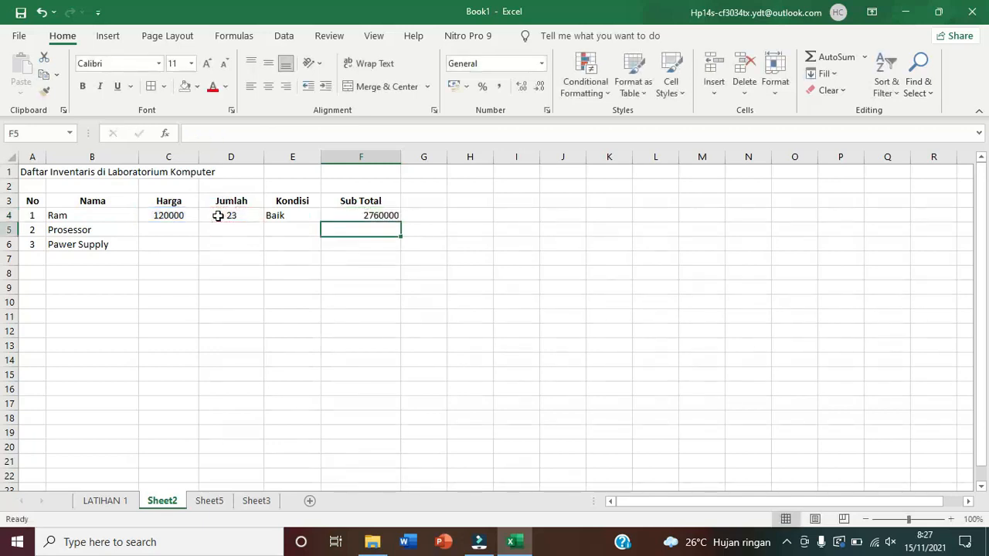
# Fill the Prosessor row in C5:E5 with price 350000, quantity 20 and condition "Baik".
pyautogui.click(158, 227)
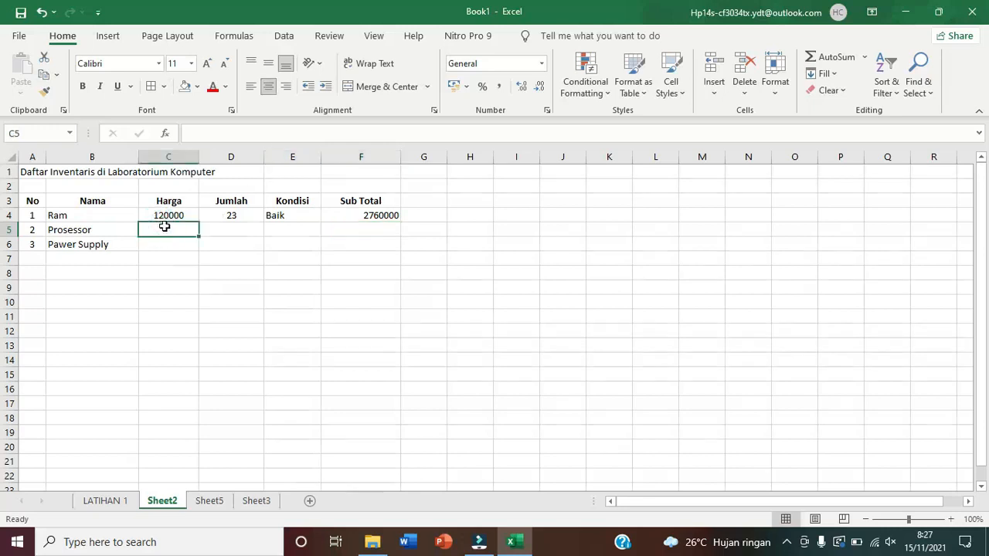
pyautogui.write('35')
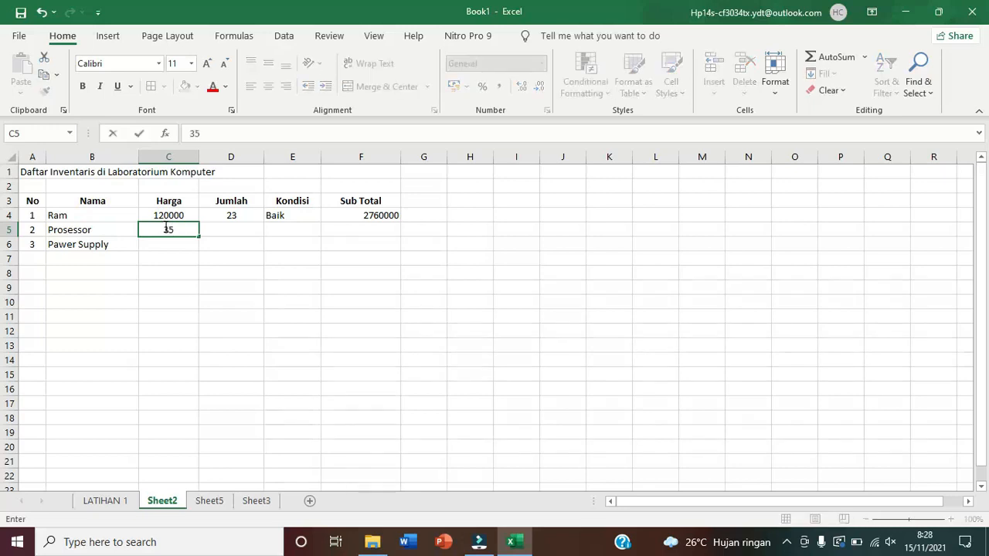
pyautogui.write('0000')
pyautogui.press('Tab')
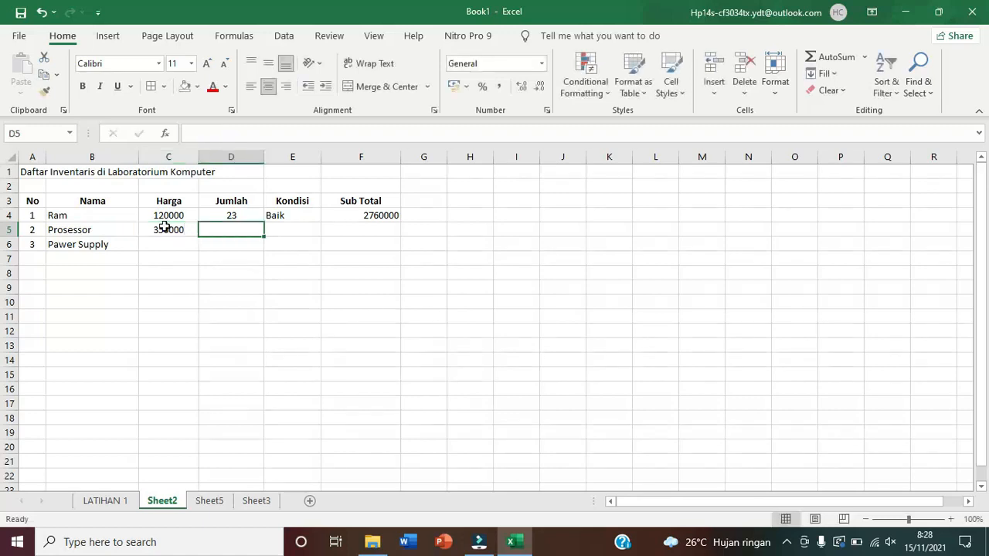
pyautogui.write('2')
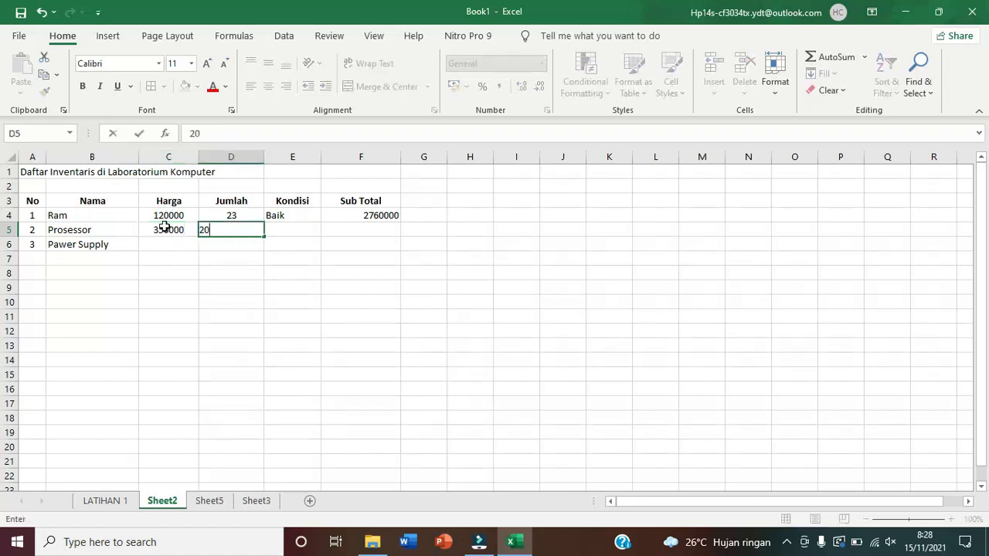
pyautogui.write('0')
pyautogui.press('Tab')
pyautogui.write('baik')
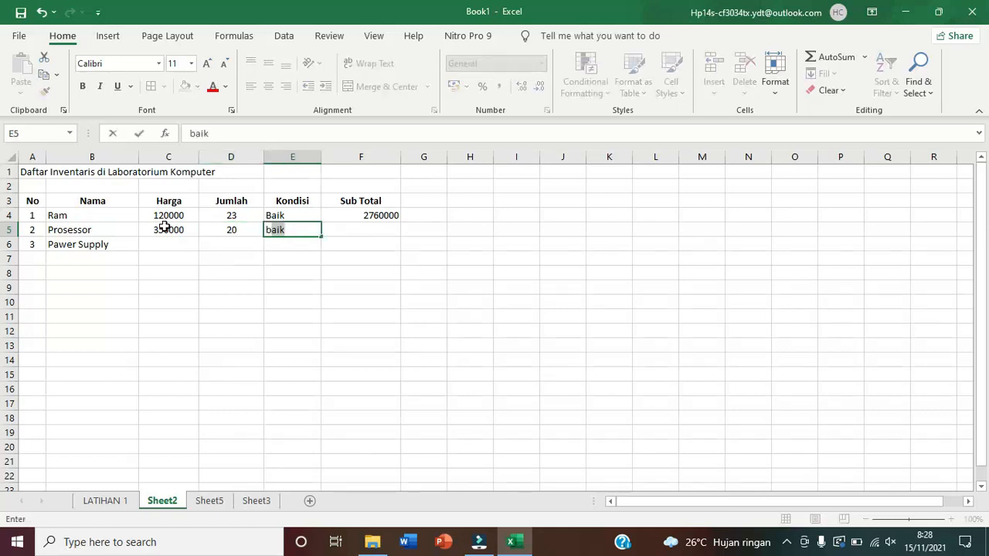
pyautogui.press('Return')
# Calculate the Prosessor subtotal in F5 with the formula =C5*D5.
pyautogui.press('Up')
pyautogui.press('Right')
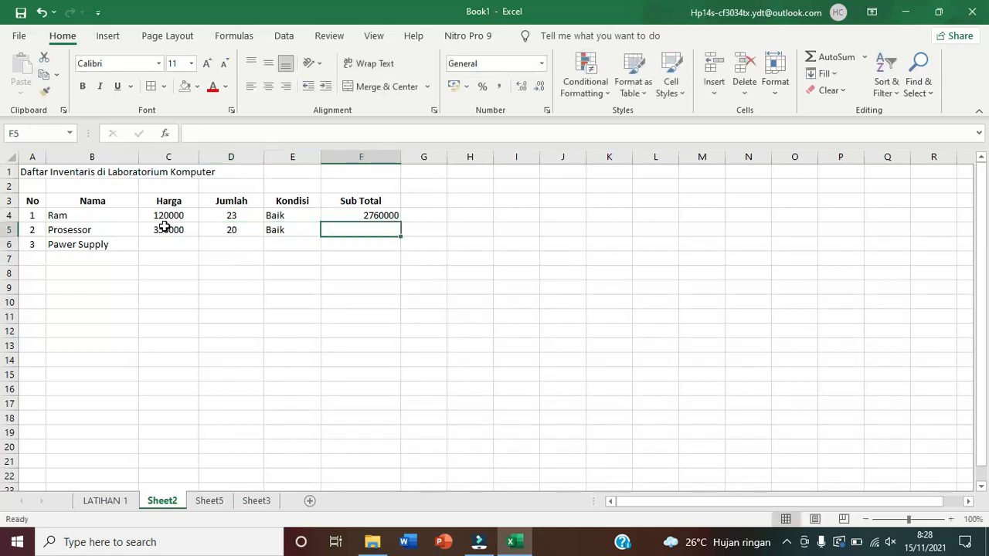
pyautogui.write('=')
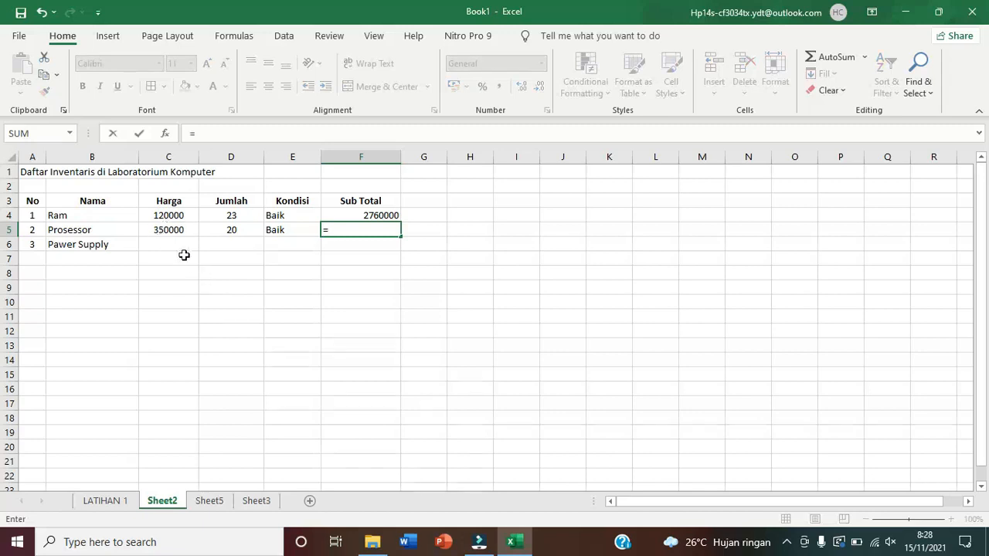
pyautogui.click(175, 230)
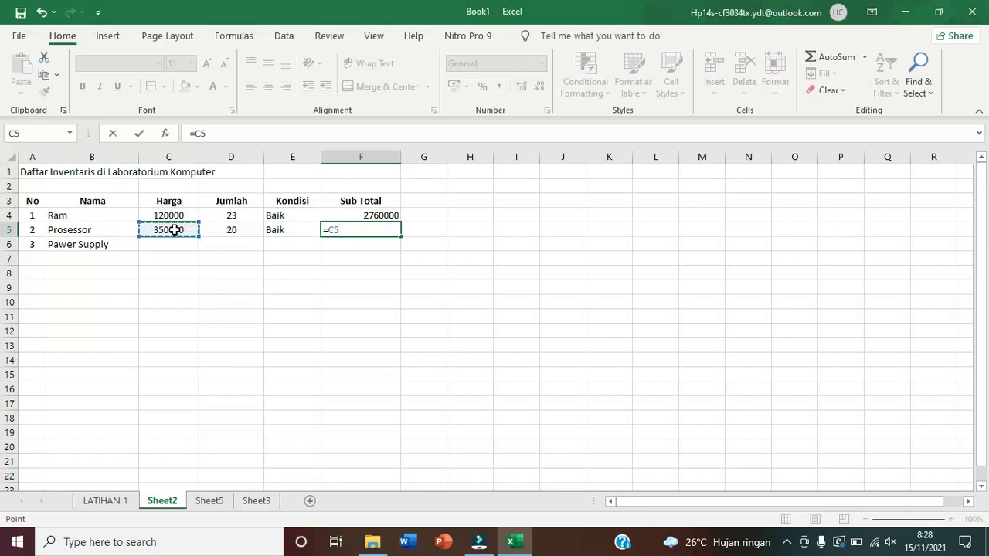
pyautogui.write('*')
pyautogui.click(212, 230)
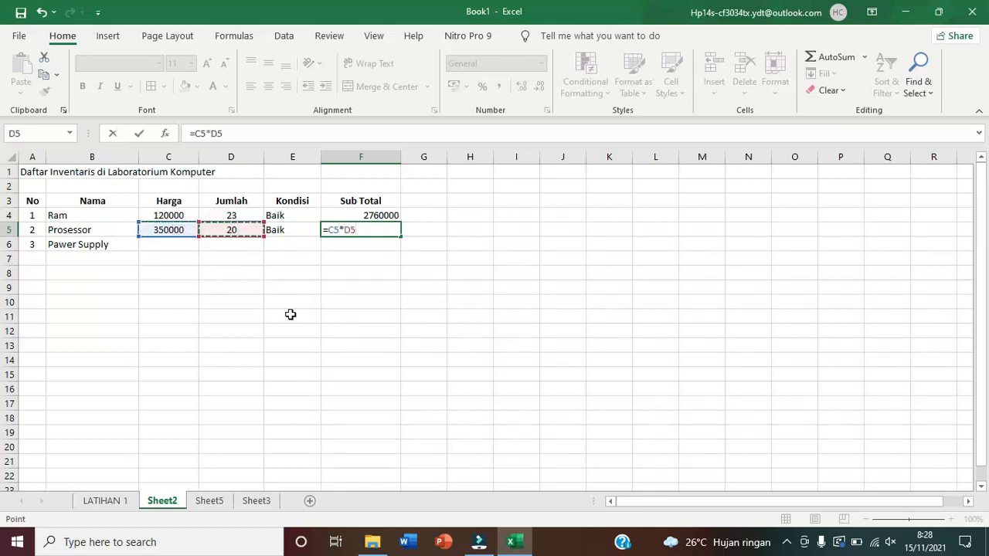
pyautogui.press('Return')
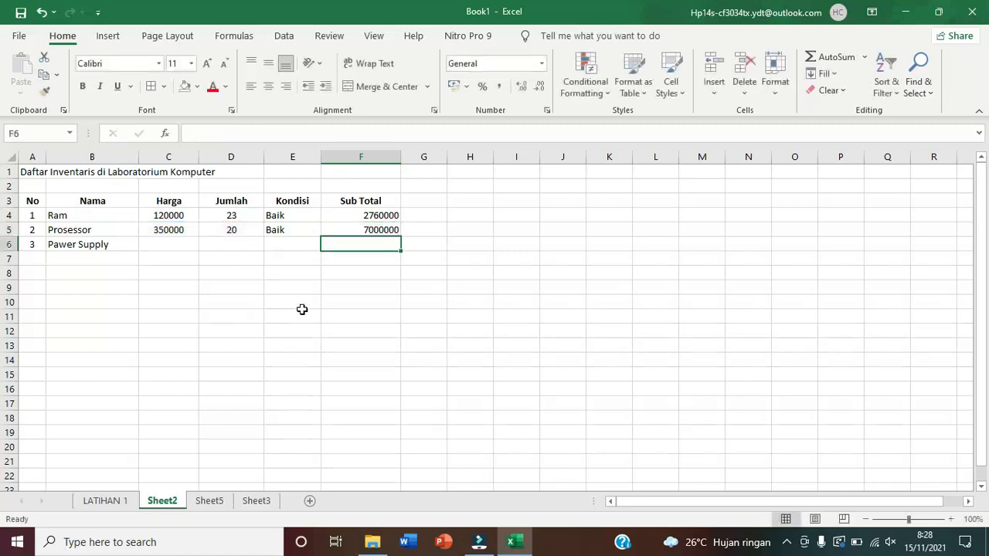
# Fill the Pawer Supply row in C6:E6 with price 250000, quantity 15 and condition "Baik".
pyautogui.click(175, 244)
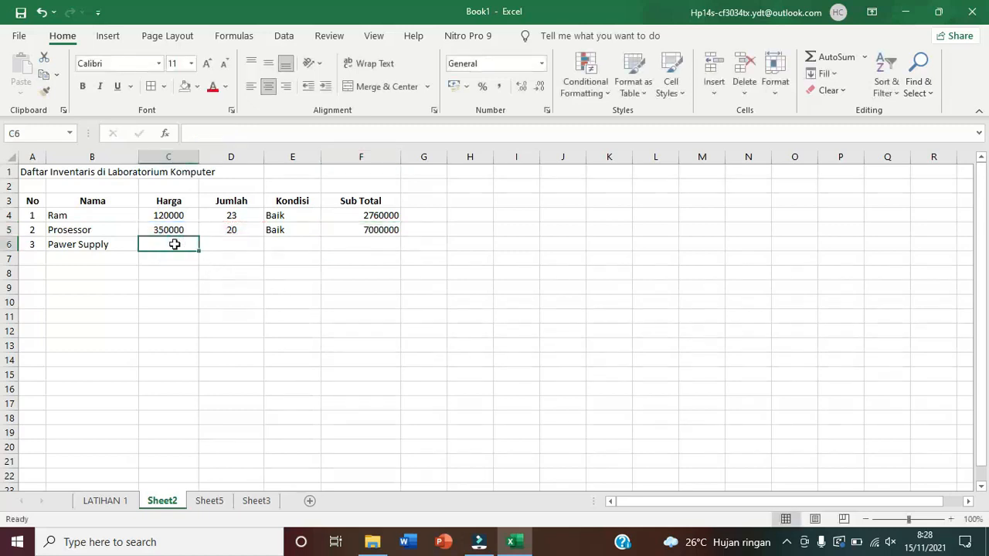
pyautogui.write('25')
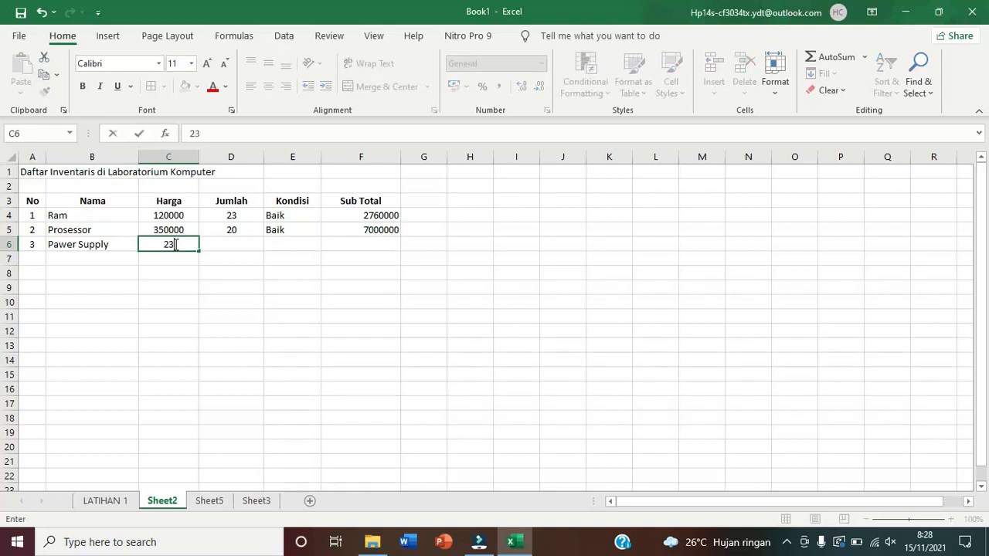
pyautogui.write('0000')
pyautogui.press('Tab')
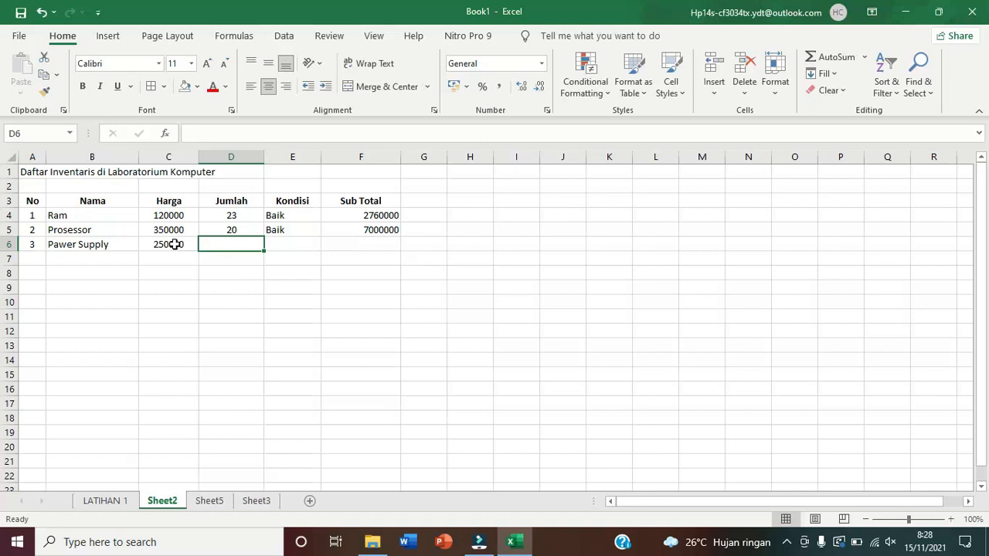
pyautogui.write('15')
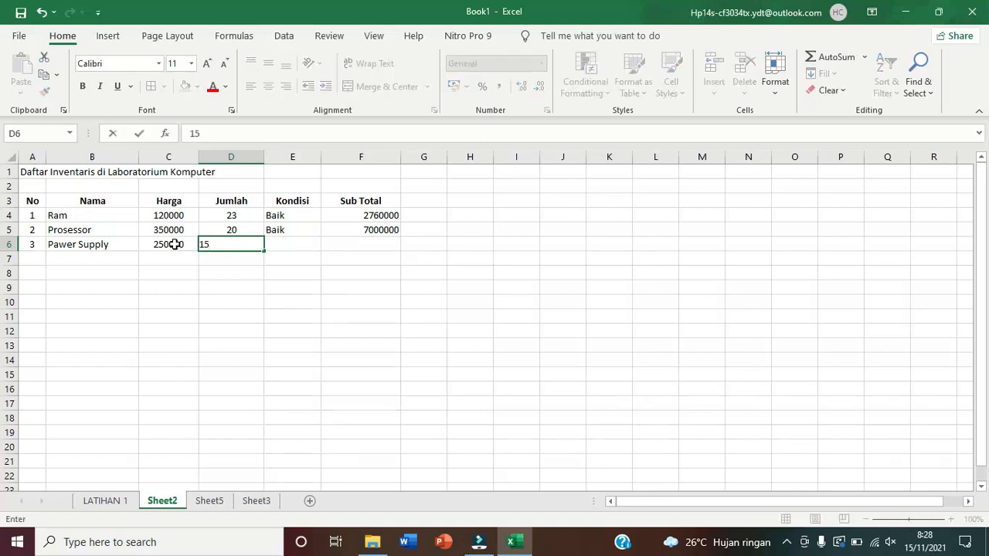
pyautogui.press('Tab')
pyautogui.write('b')
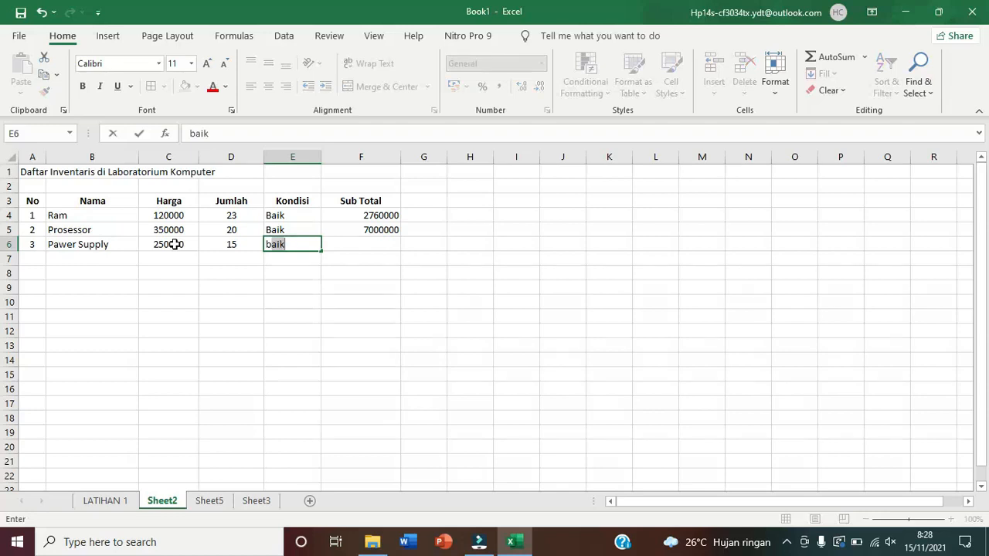
pyautogui.press('Return')
# Calculate the Pawer Supply subtotal in F6 with the formula =C6*D6.
pyautogui.press('Up')
pyautogui.press('Right')
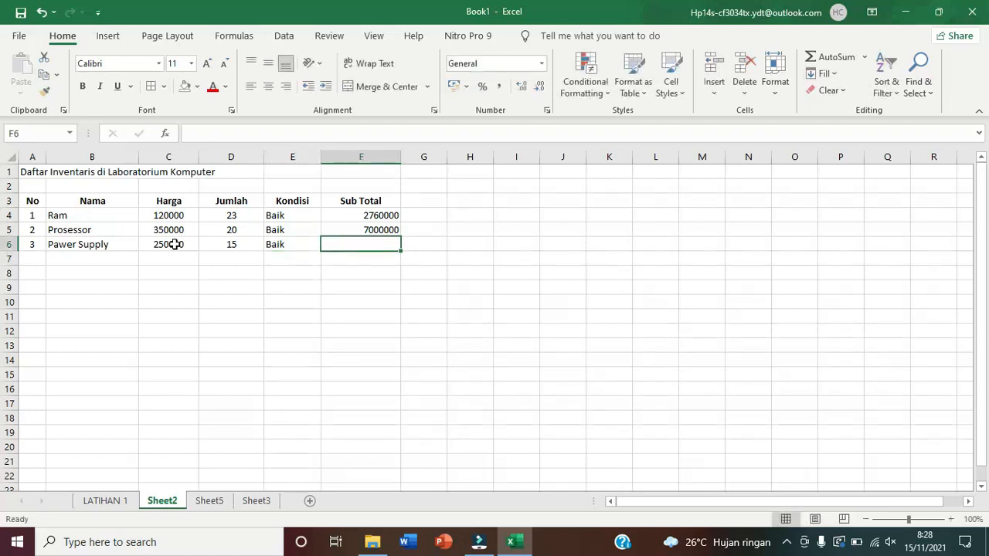
pyautogui.write('=')
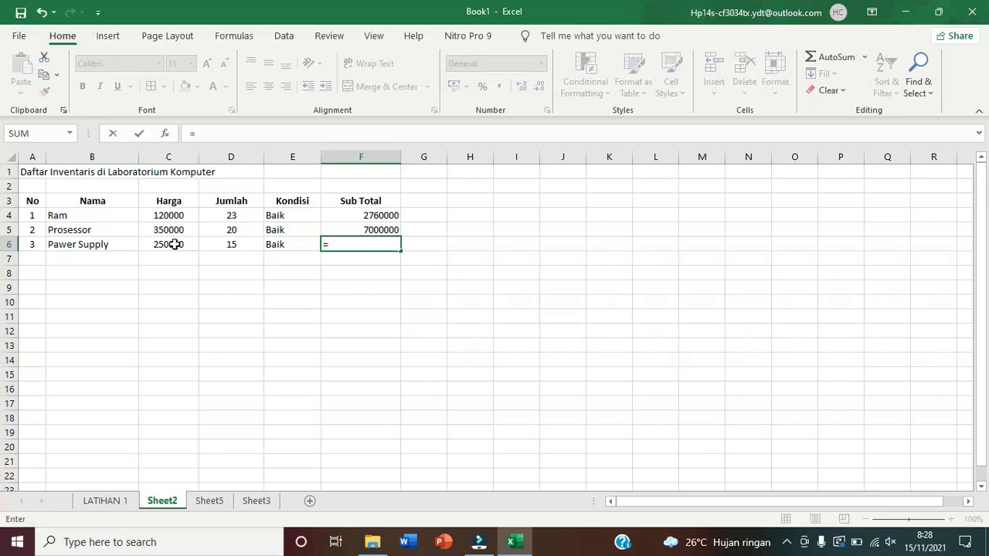
pyautogui.click(162, 247)
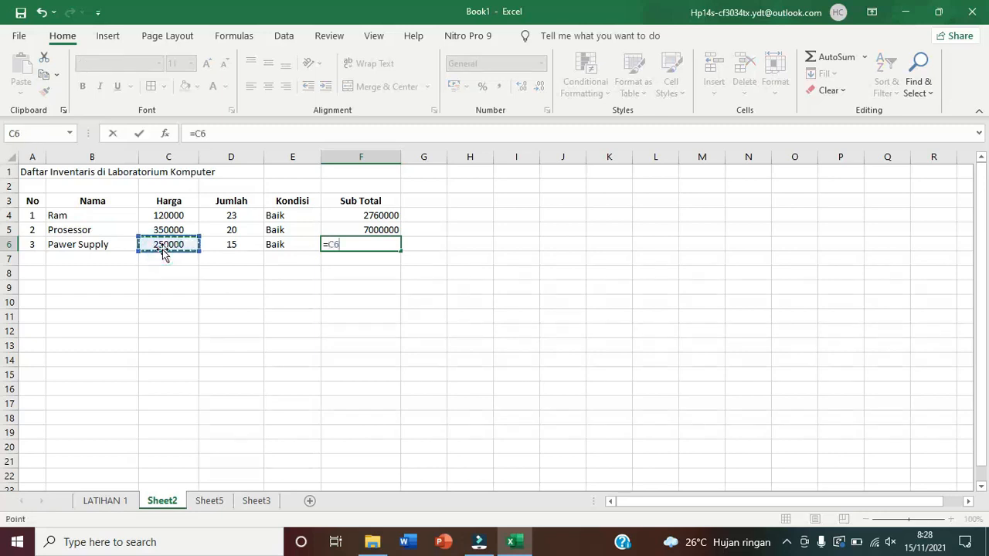
pyautogui.write('*')
pyautogui.click(221, 242)
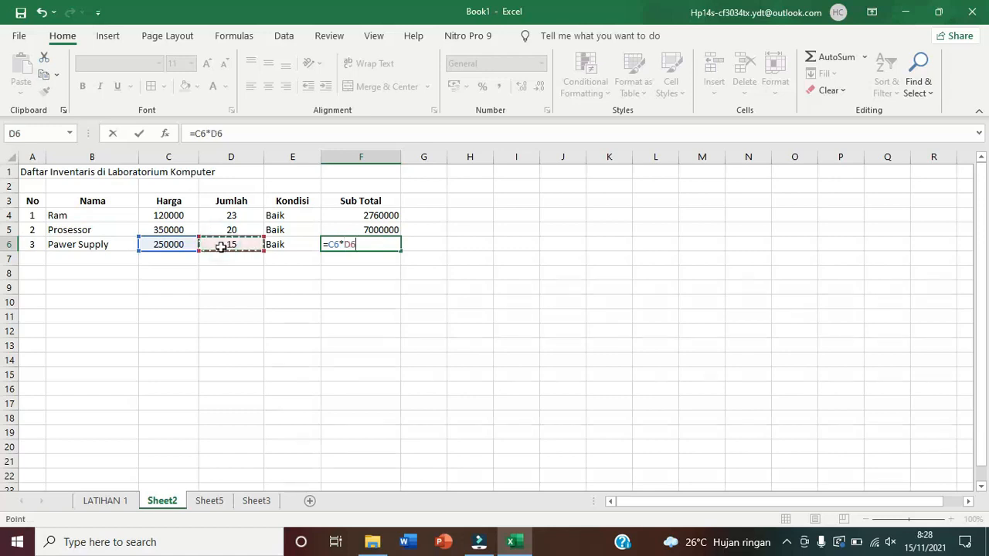
pyautogui.press('Return')
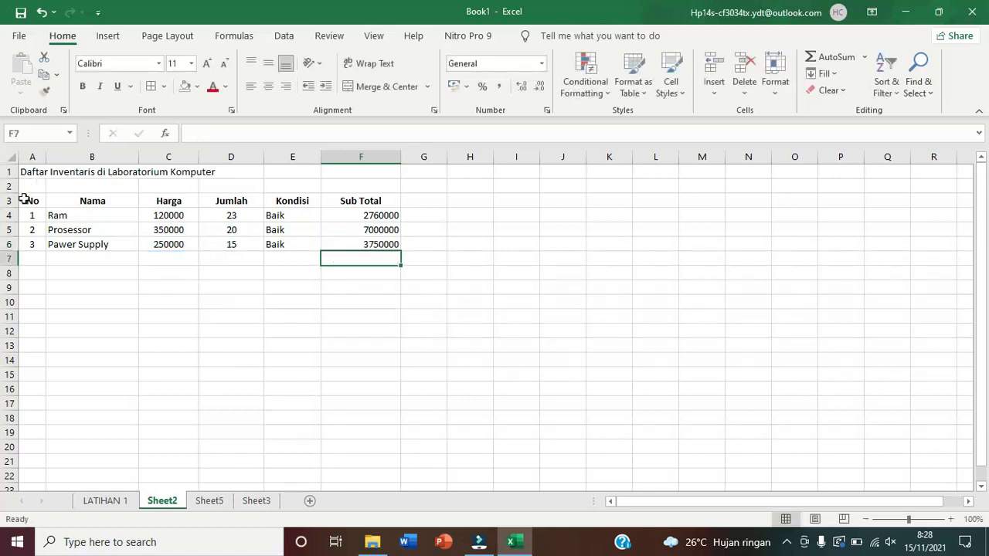
# Apply all borders to the inventory table A3:F6 and deselect the range.
pyautogui.moveTo(25, 201); pyautogui.dragTo(378, 245)
pyautogui.click(150, 87)
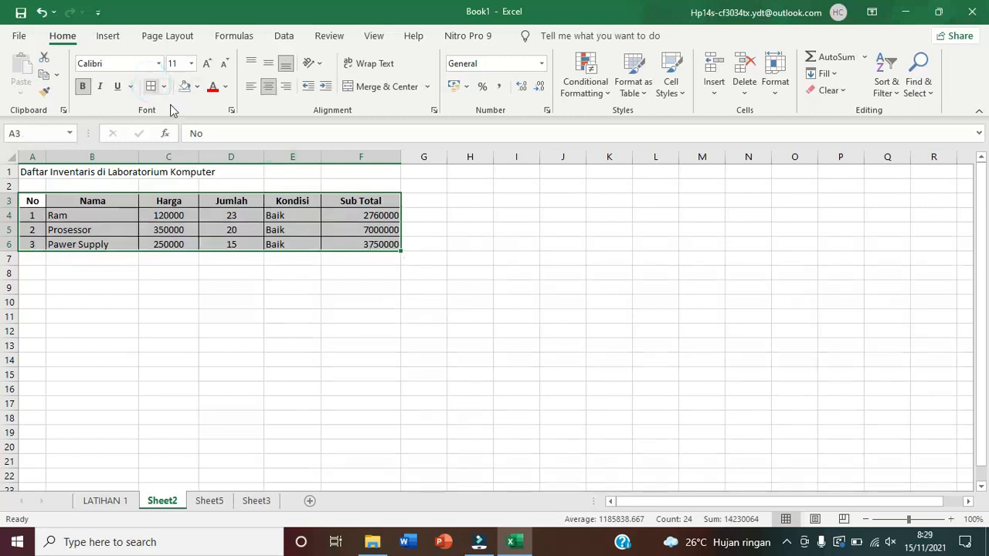
pyautogui.click(333, 272)
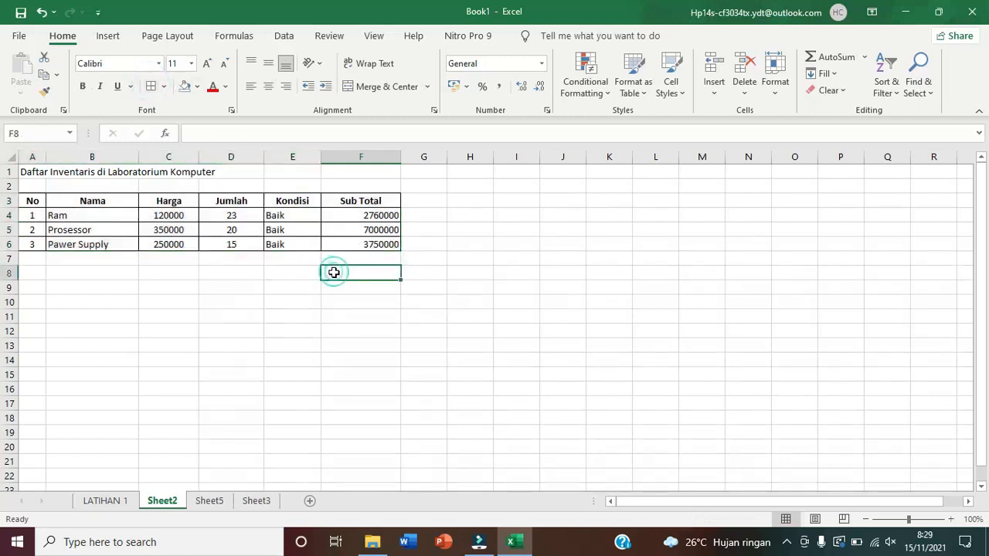
pyautogui.click(358, 215)
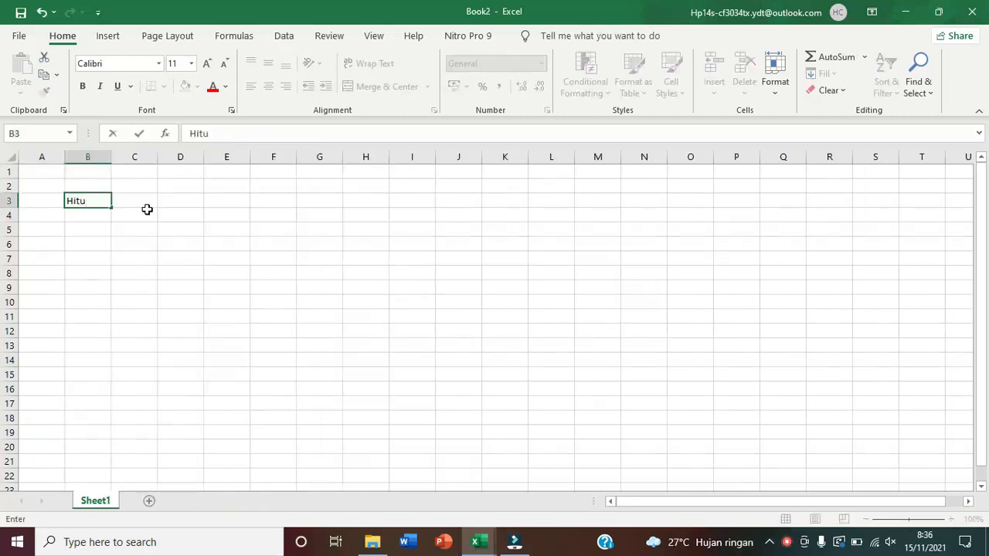
# Enter the label "Hitung" in B3 and the value 5% in C3.
pyautogui.write('ng')
pyautogui.press('Return')
pyautogui.click(146, 205)
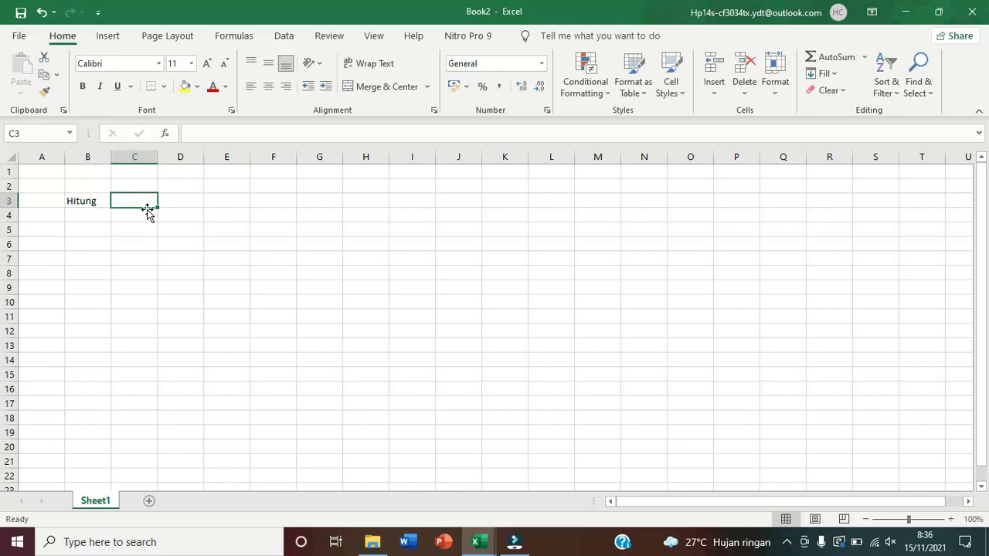
pyautogui.write('5%')
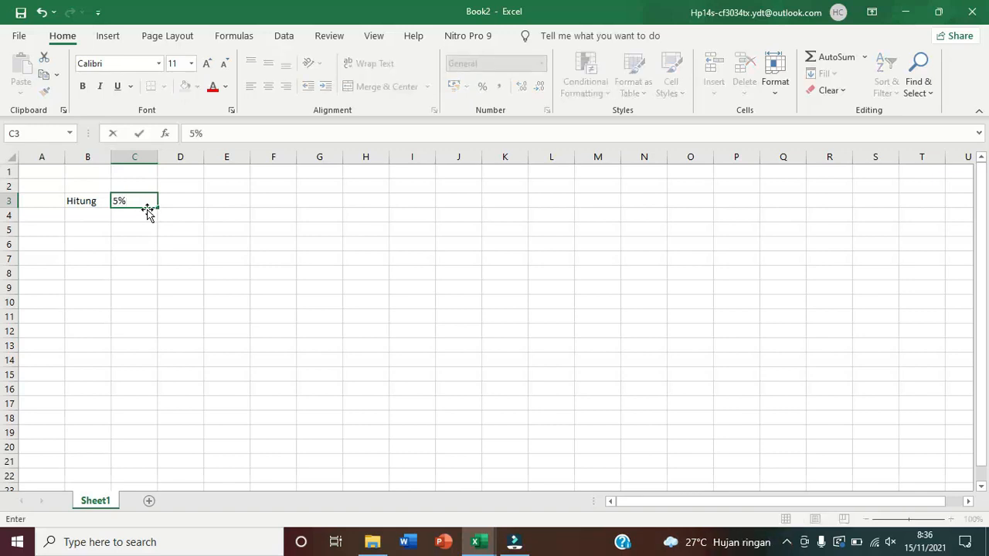
pyautogui.press('Return')
# Enter the column headings "Harga" in B4 and "disc 5%" in C4.
pyautogui.press('Left')
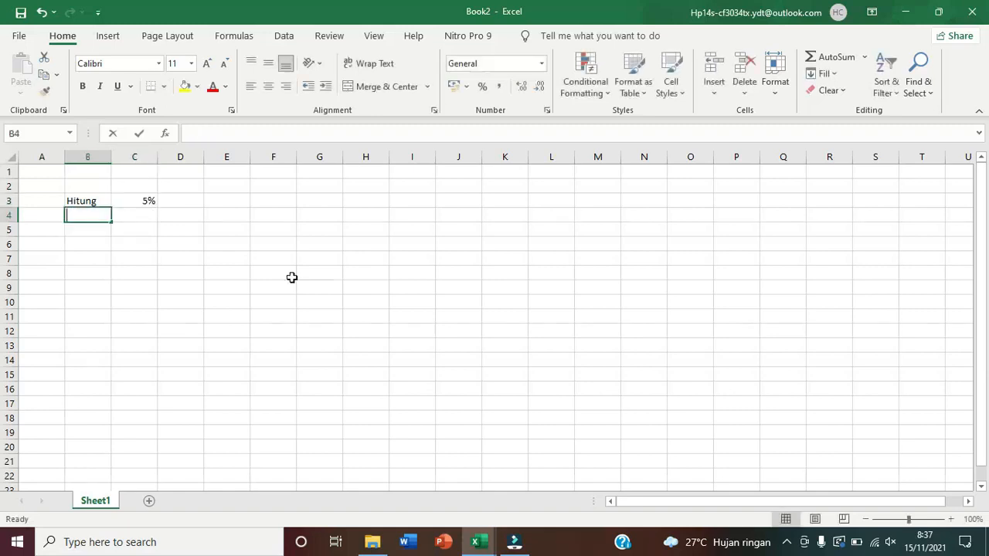
pyautogui.write('Harga')
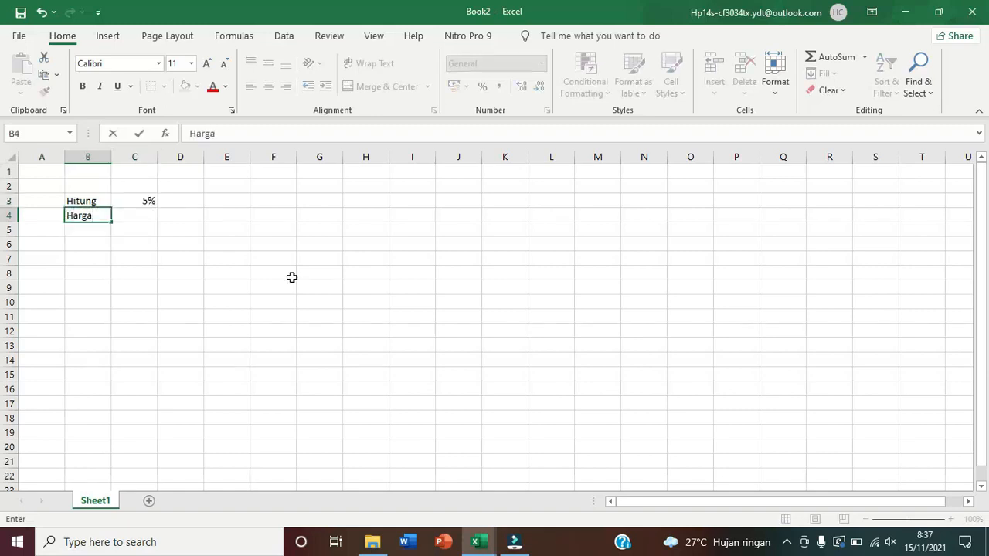
pyautogui.press('Return')
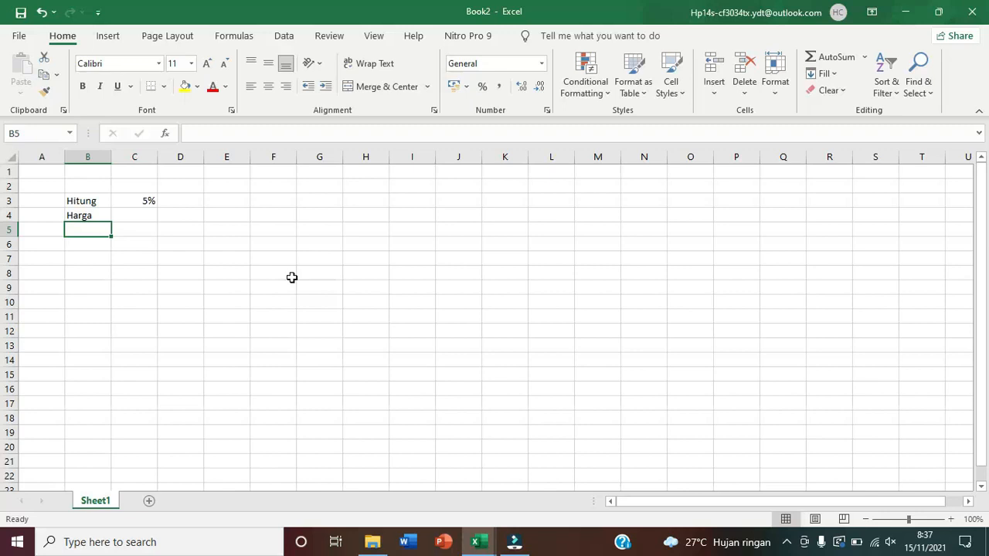
pyautogui.press('Up')
pyautogui.press('Right')
pyautogui.write('di')
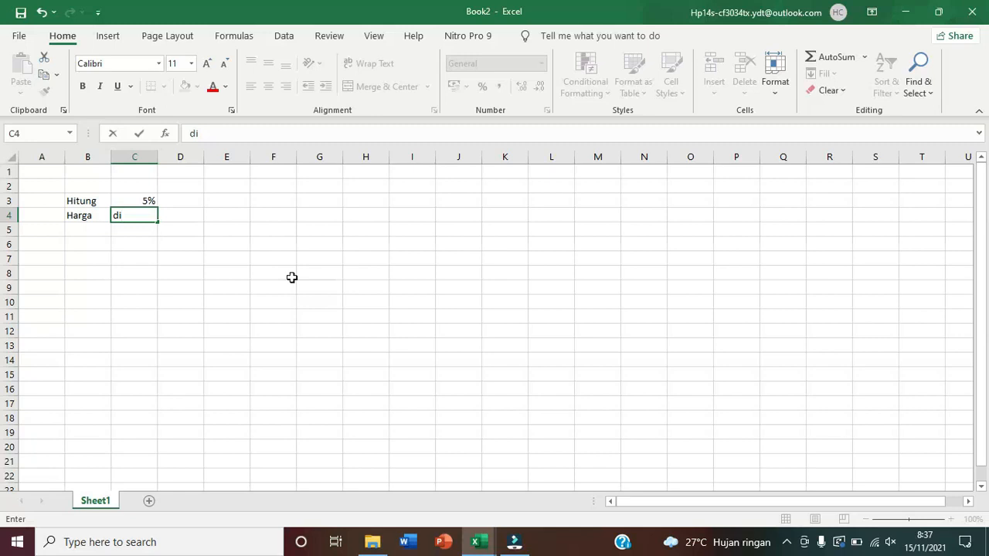
pyautogui.write('sc 5%')
pyautogui.press('Return')
pyautogui.press('Left')
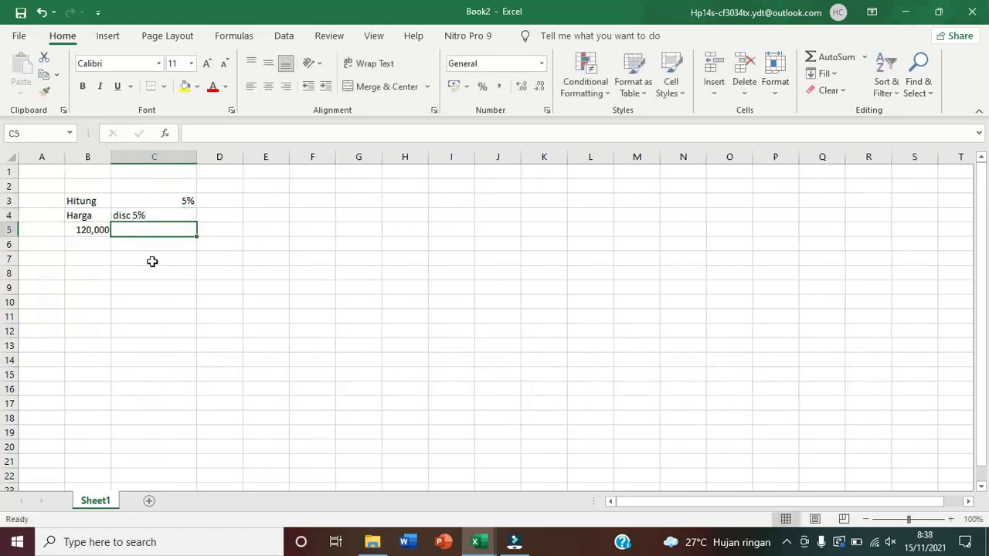
# Calculate the discount for the price 120,000 in C5 with the formula =B5*C3.
pyautogui.write('=')
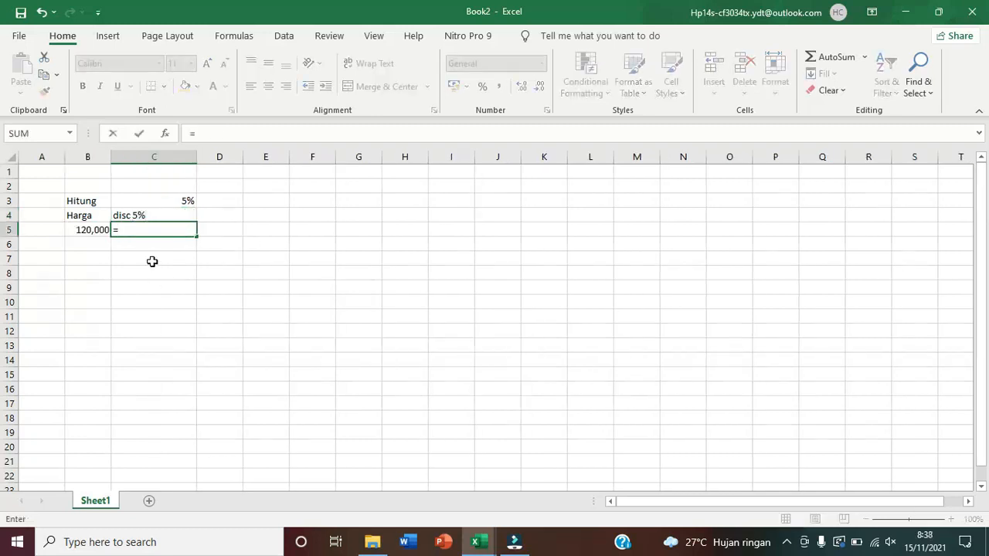
pyautogui.click(83, 229)
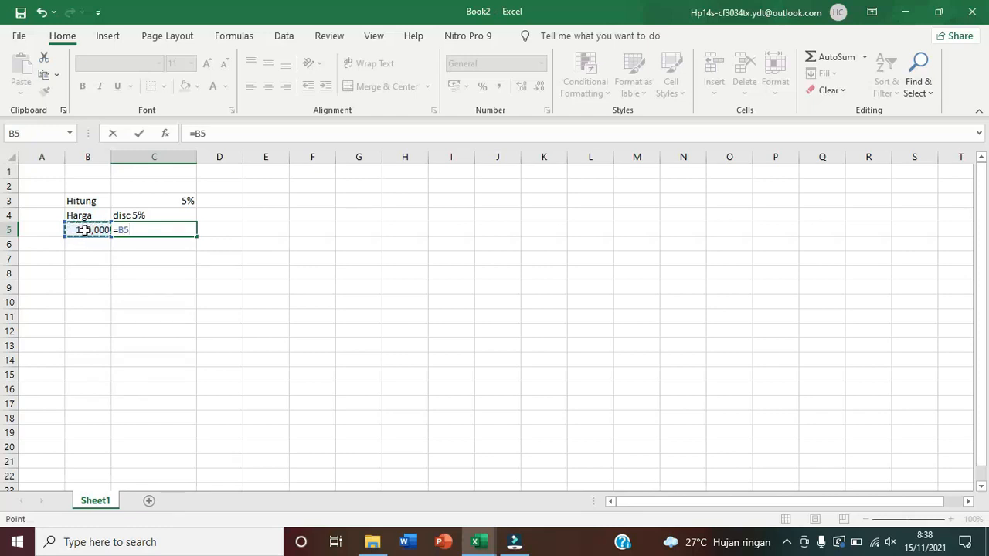
pyautogui.write('*')
pyautogui.click(168, 201)
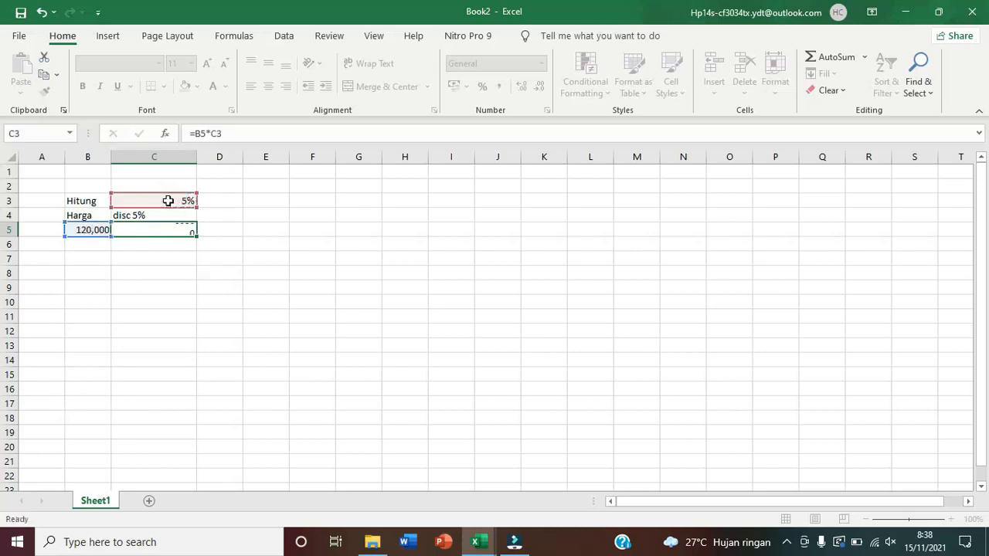
pyautogui.press('Return')
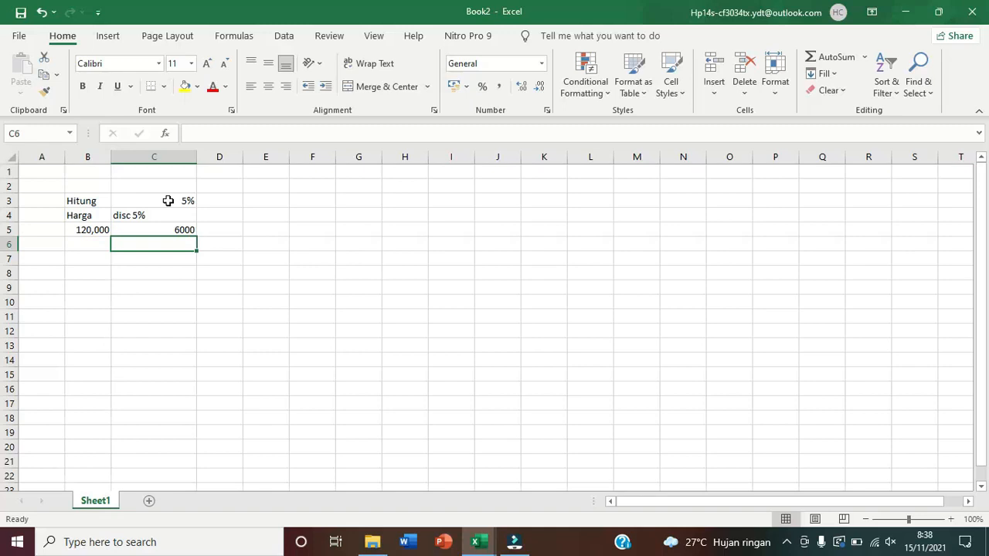
pyautogui.click(81, 244)
# In the Book1 grade sheet, enter the semester ": Gasal" in I3 and the school year ": 2021-2022" in I4.
pyautogui.write('al')
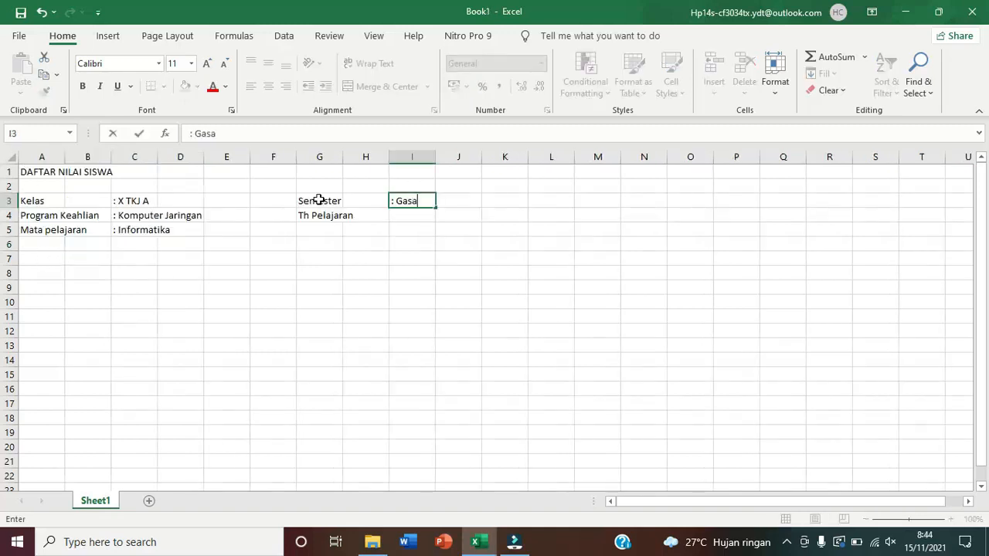
pyautogui.press('Return')
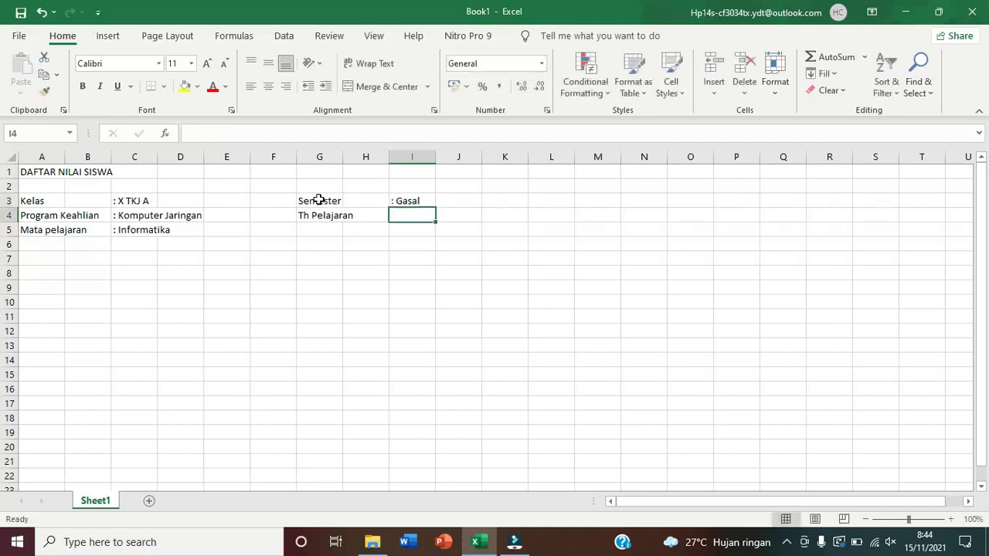
pyautogui.write(':')
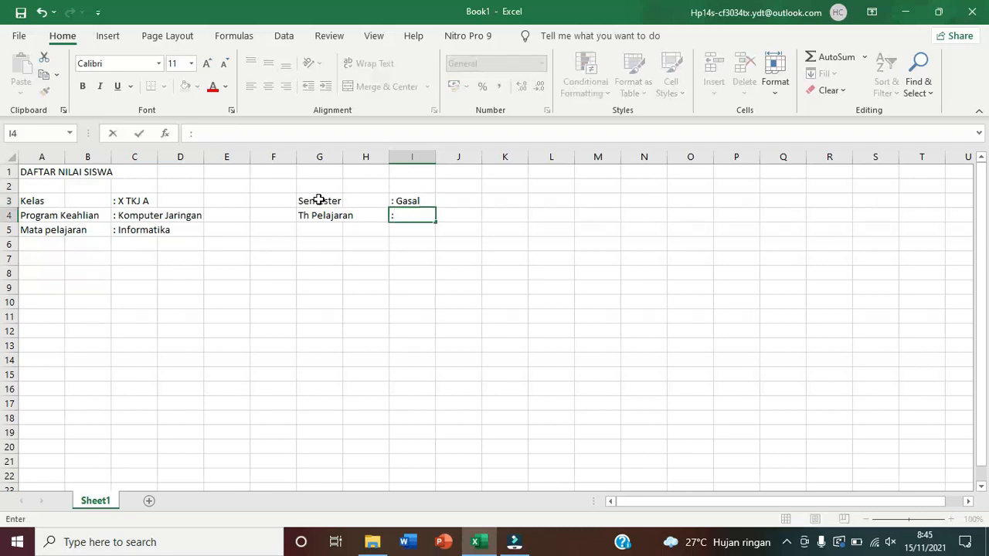
pyautogui.write(' 2021-2022')
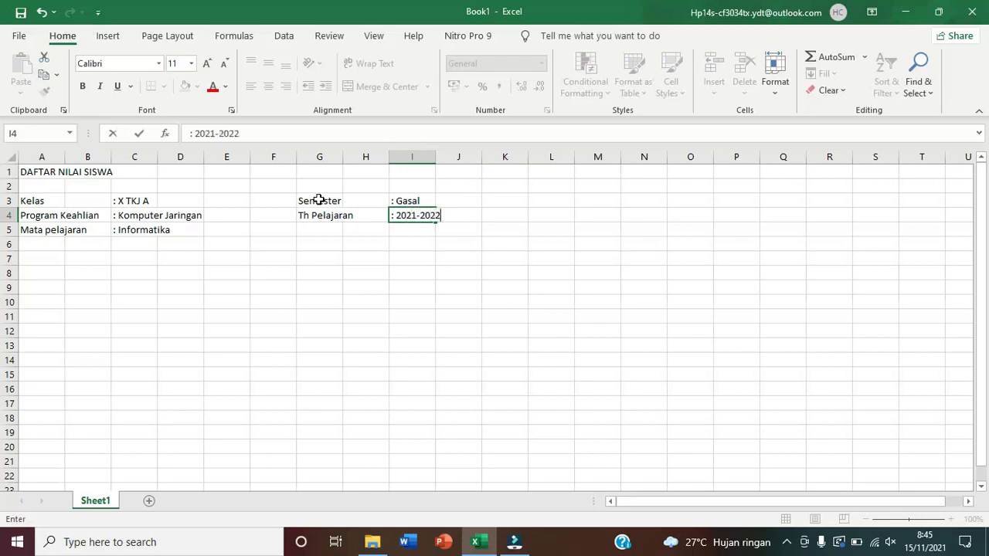
pyautogui.press('Return')
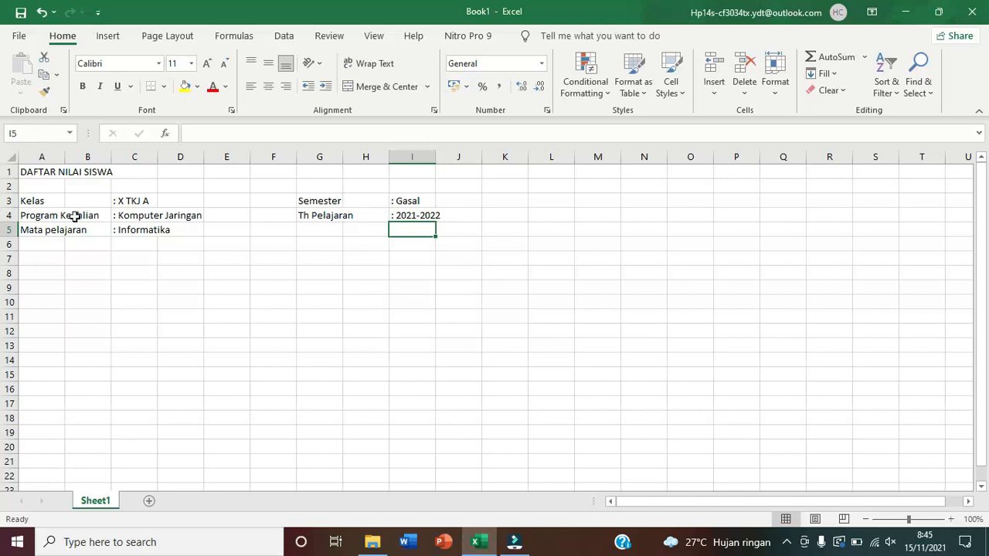
# Enter the table headings "No", "Nama" and "Nilai" in A7:C7.
pyautogui.click(42, 260)
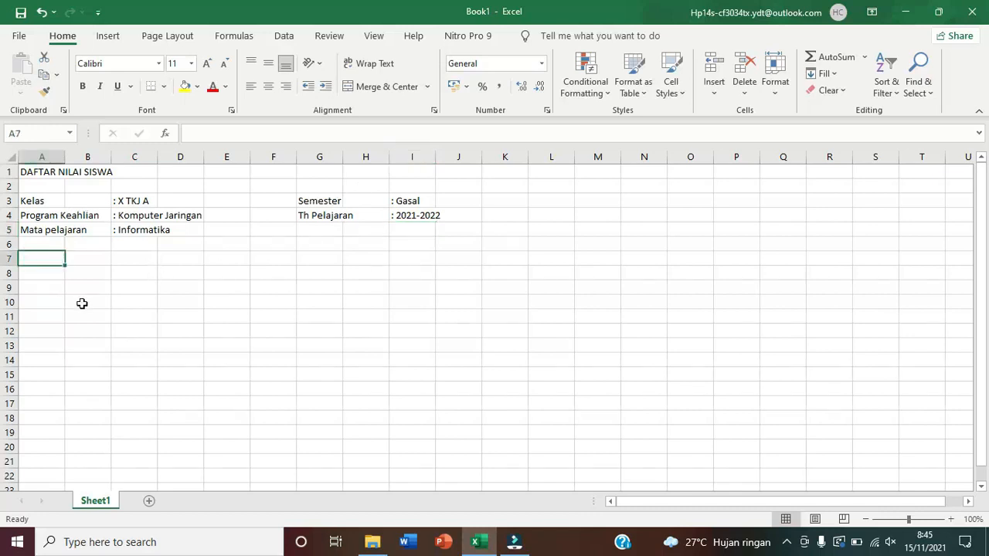
pyautogui.write('No')
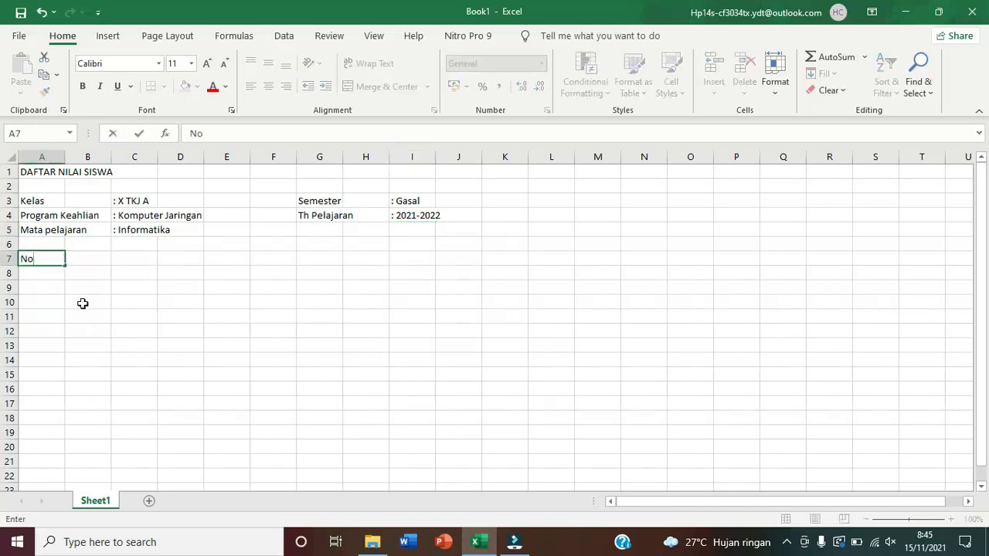
pyautogui.press('Tab')
pyautogui.write('Nama')
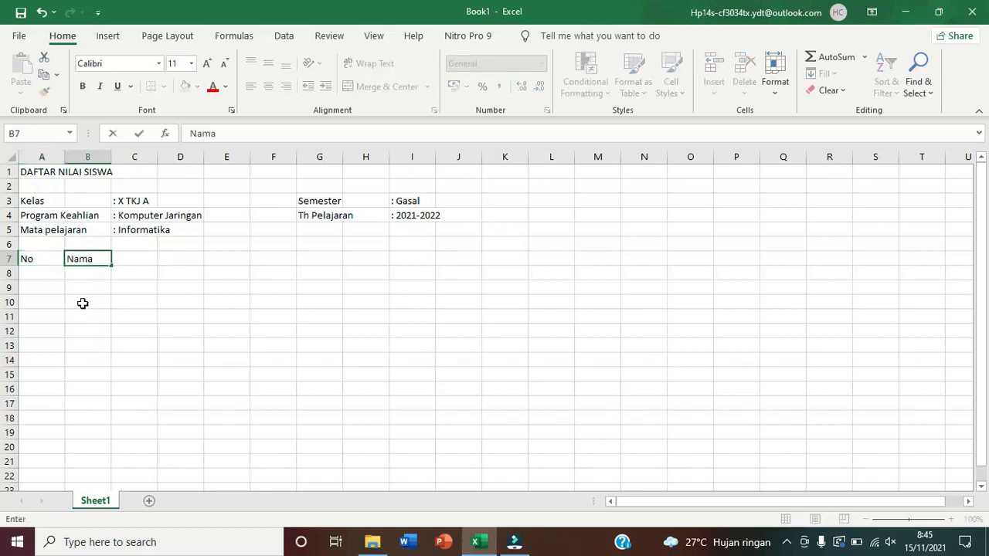
pyautogui.press('Tab')
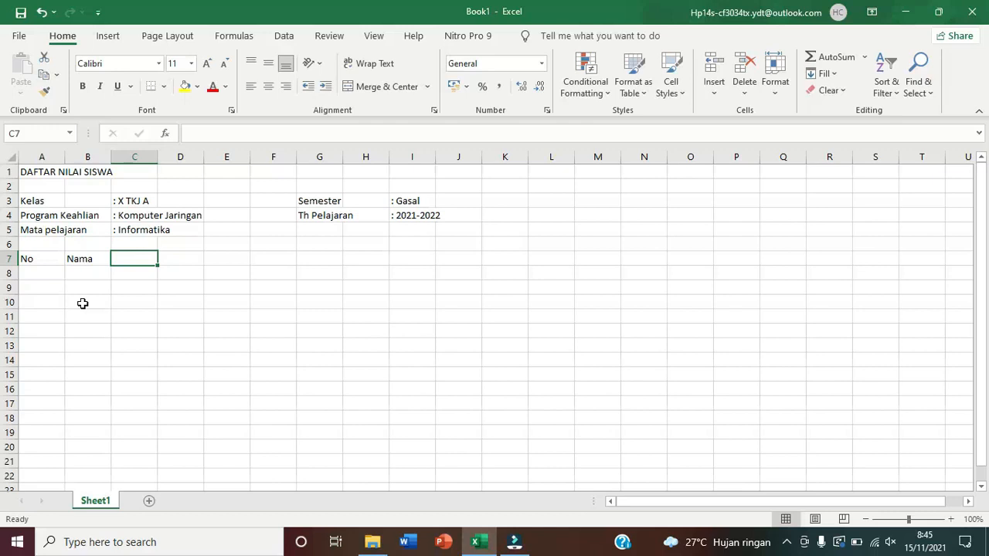
pyautogui.write('Nilai')
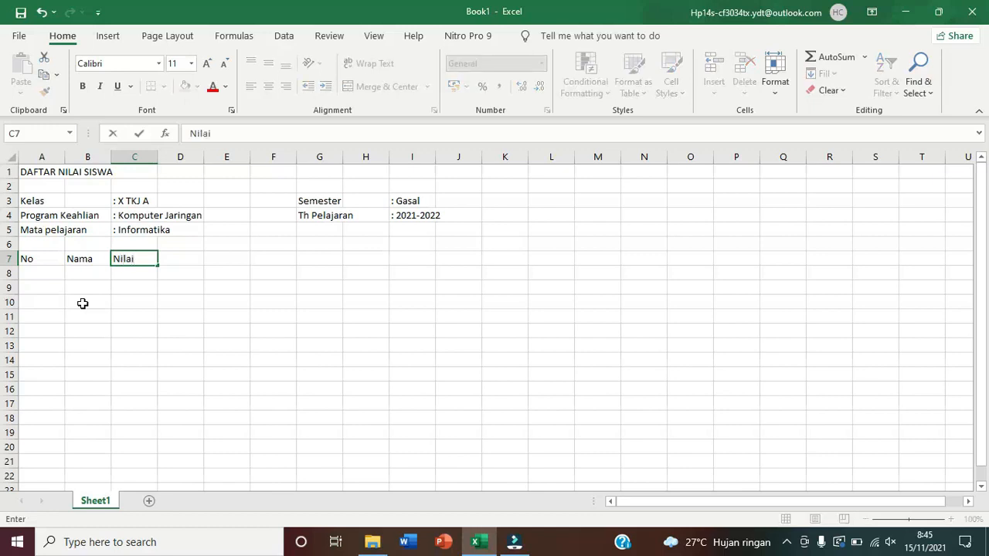
pyautogui.press('Tab')
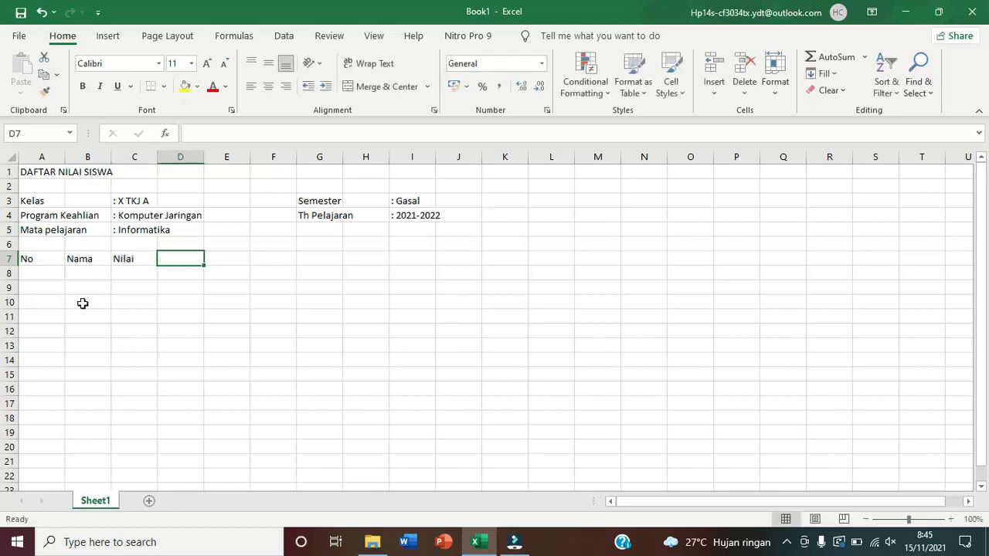
# Enter 1 in C8 and 2 in D8, extend the numbering to 6 across C8:J8, and centre the numbers.
pyautogui.click(137, 271)
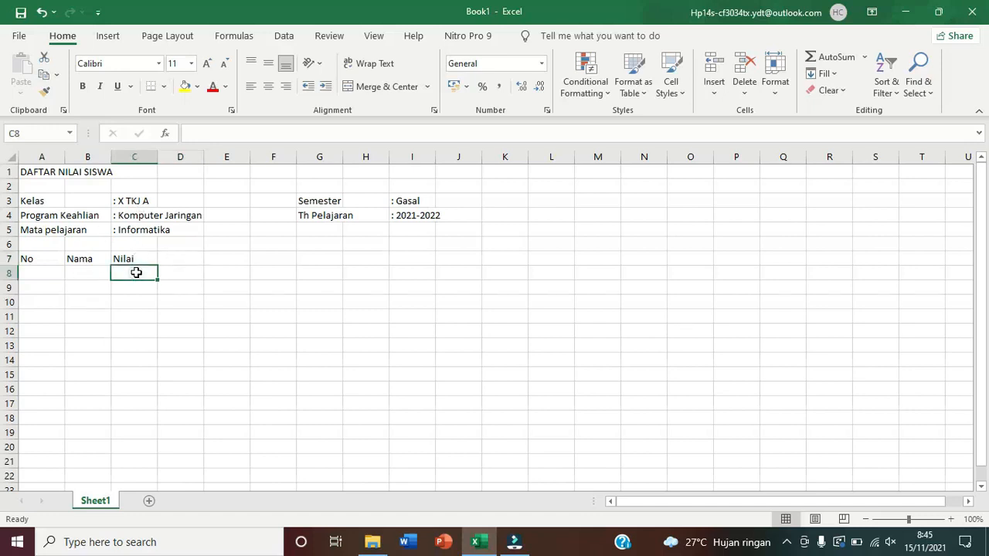
pyautogui.write('1')
pyautogui.press('Tab')
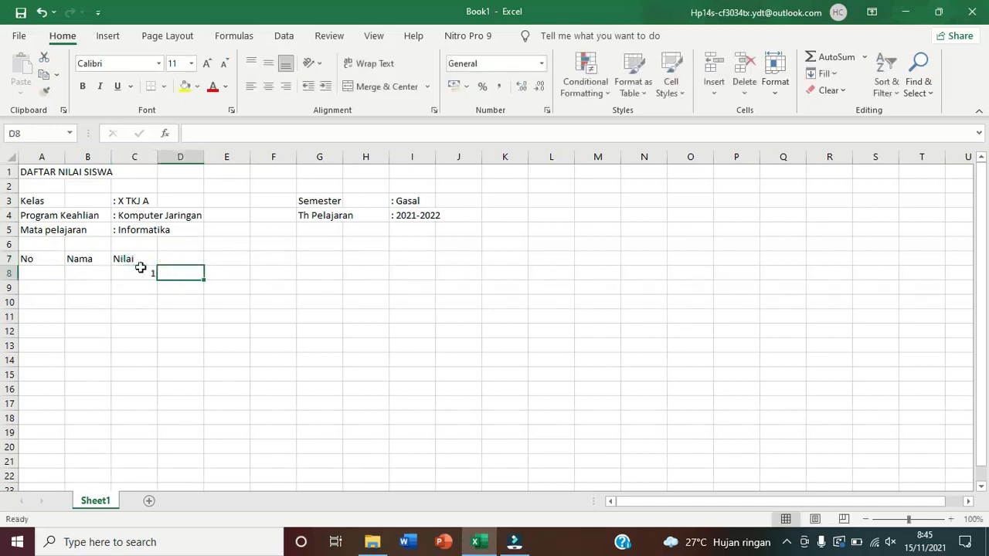
pyautogui.write('2')
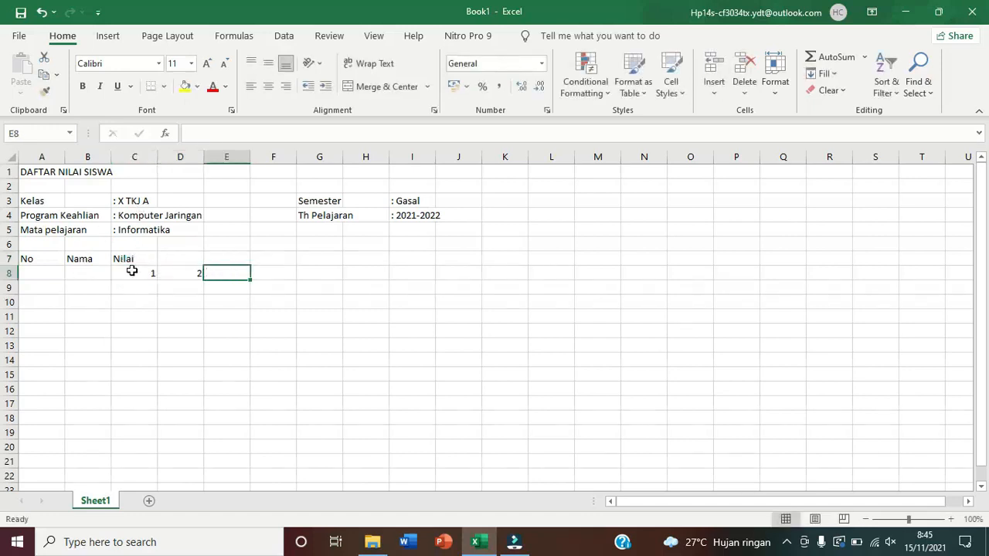
pyautogui.moveTo(132, 272); pyautogui.dragTo(469, 275)
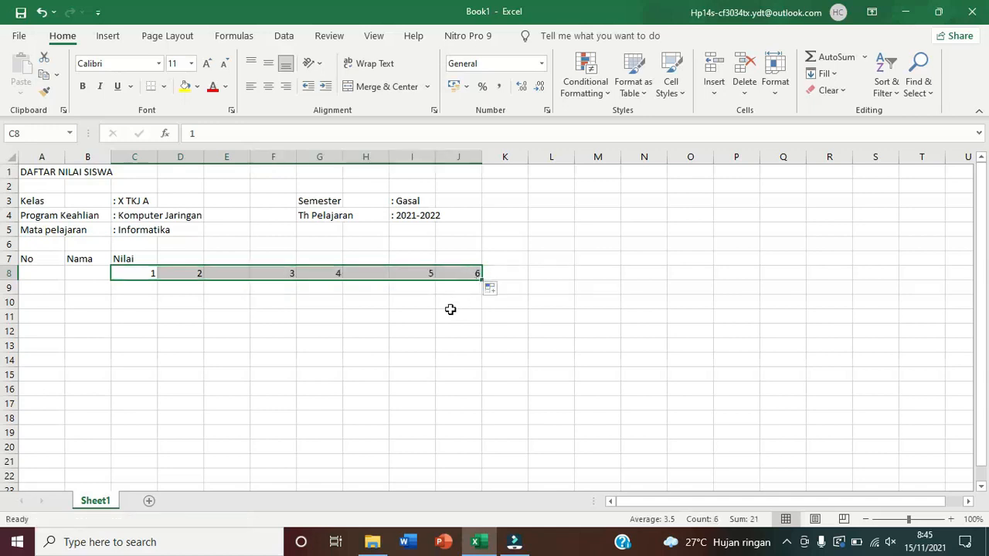
pyautogui.click(266, 88)
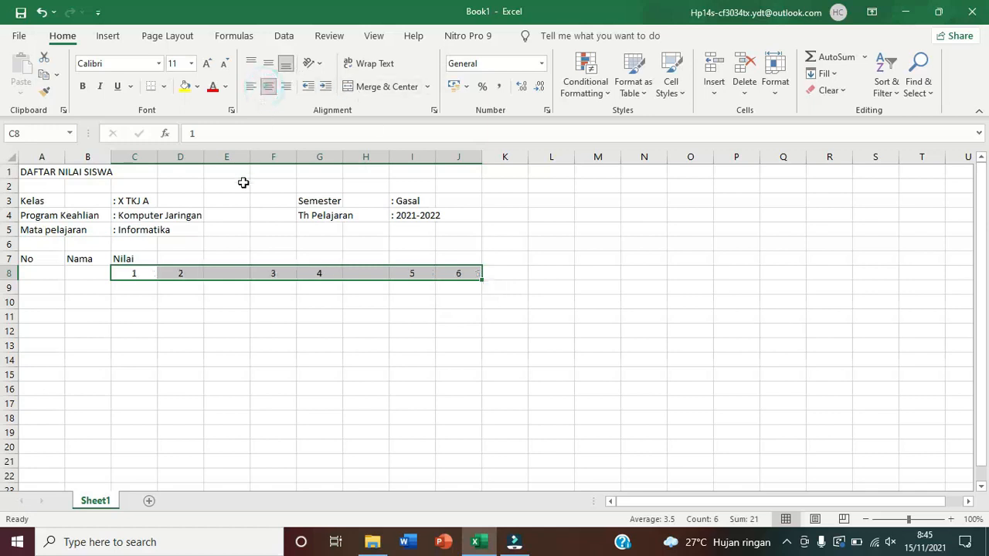
# Enter the summary headings "Total", "Rata-rata", "Max" and "Min" in K7:N7.
pyautogui.click(506, 258)
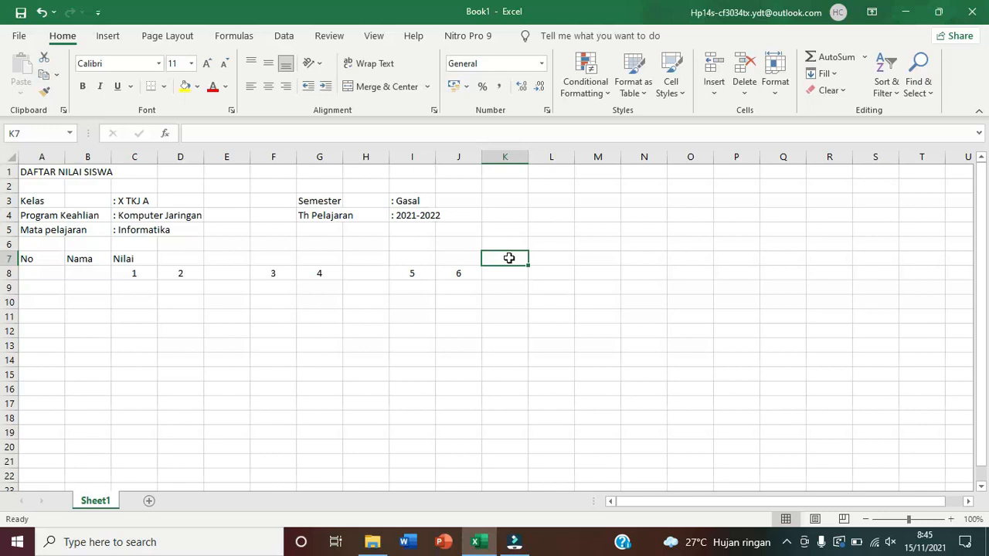
pyautogui.write('T')
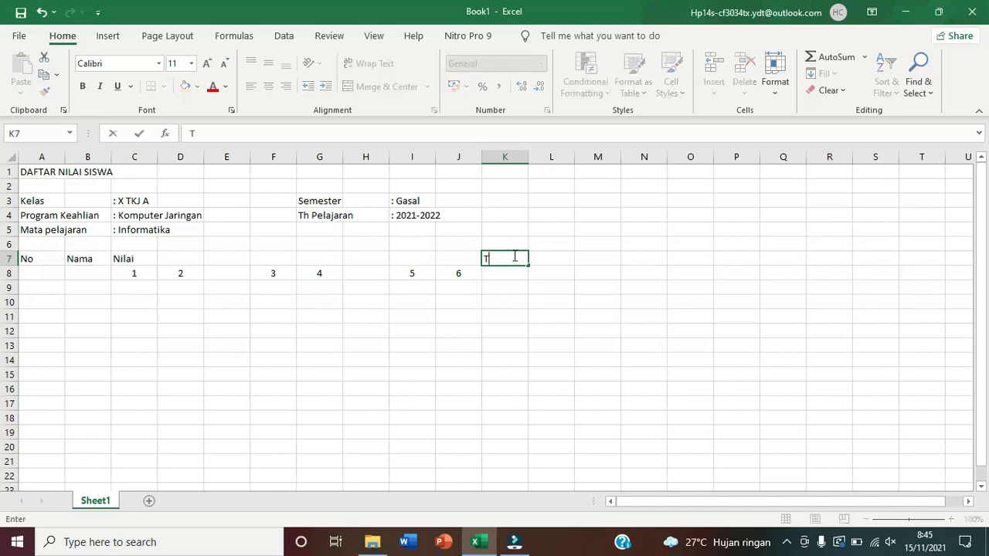
pyautogui.write('otal')
pyautogui.press('Return')
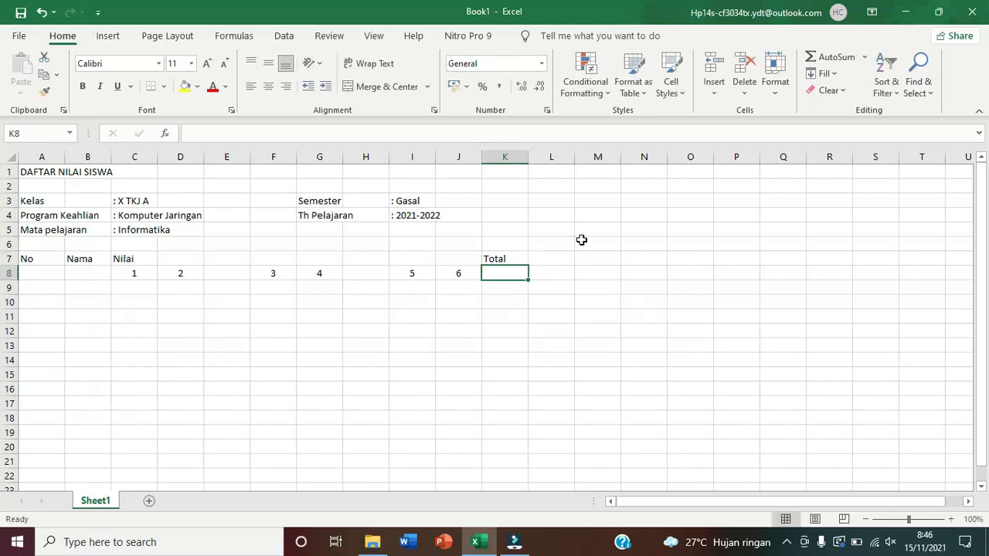
pyautogui.click(565, 259)
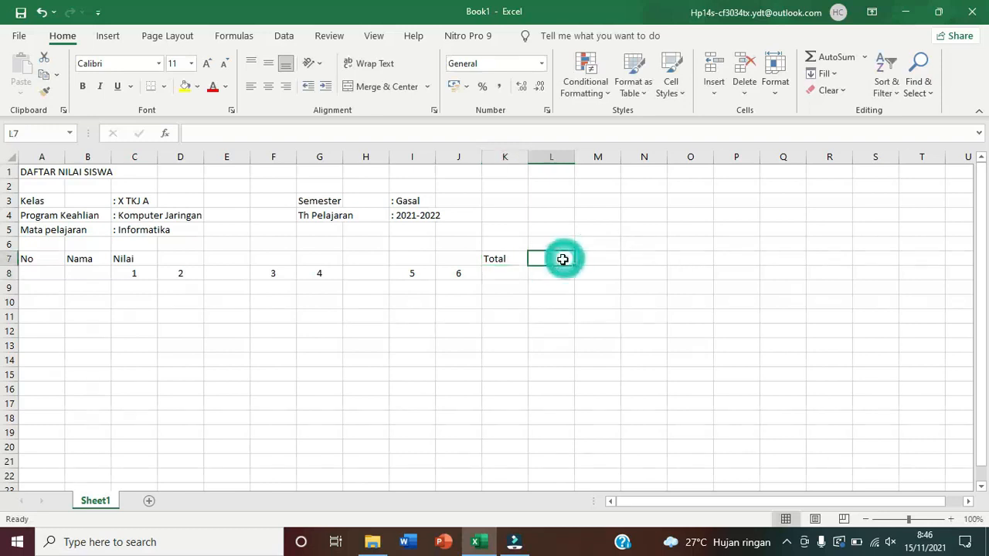
pyautogui.write('Rata-rata')
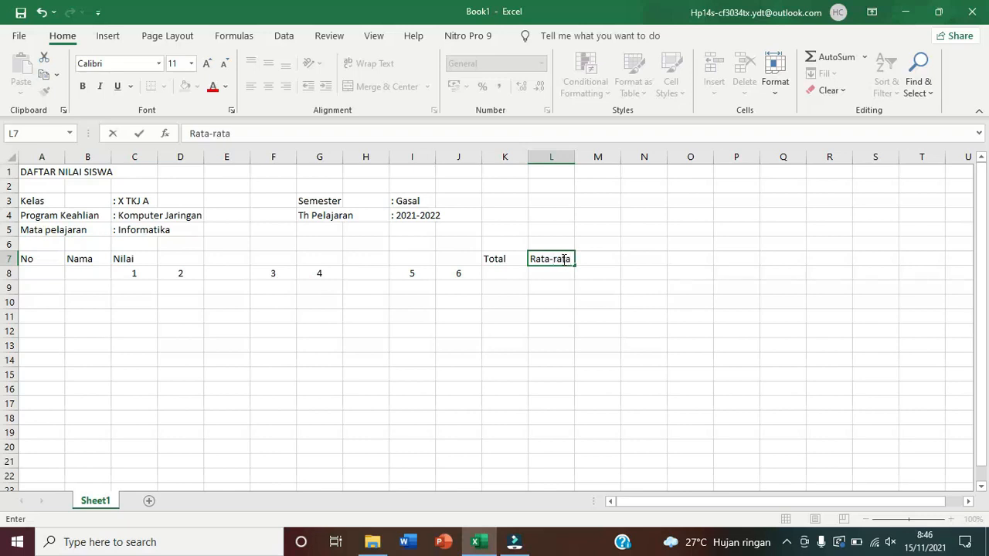
pyautogui.press('Tab')
pyautogui.write('Max')
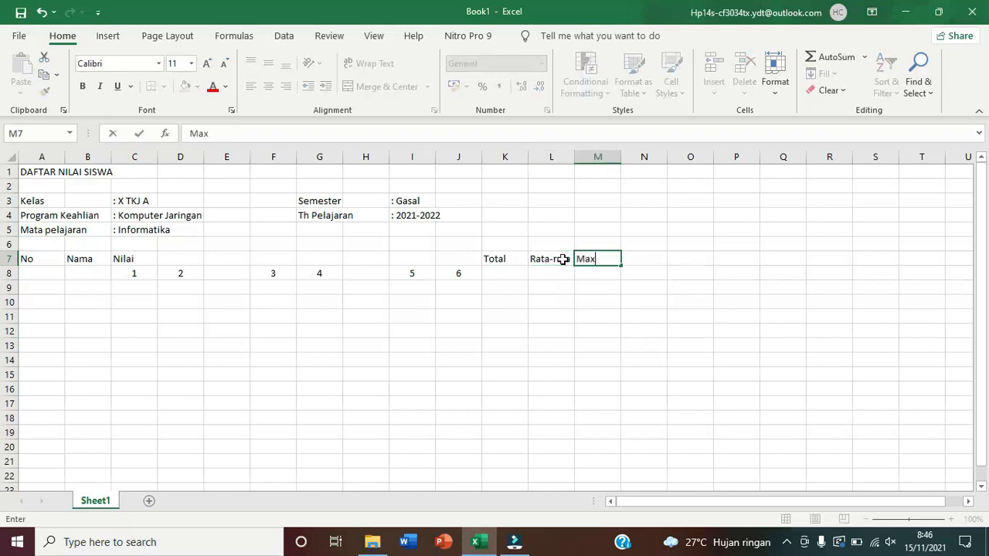
pyautogui.press('Tab')
pyautogui.write('Min')
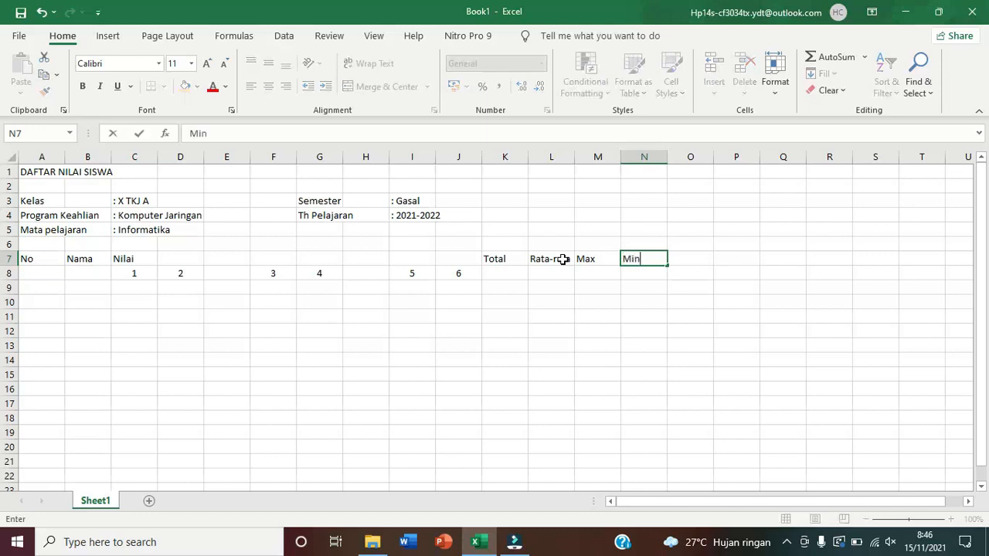
pyautogui.press('Return')
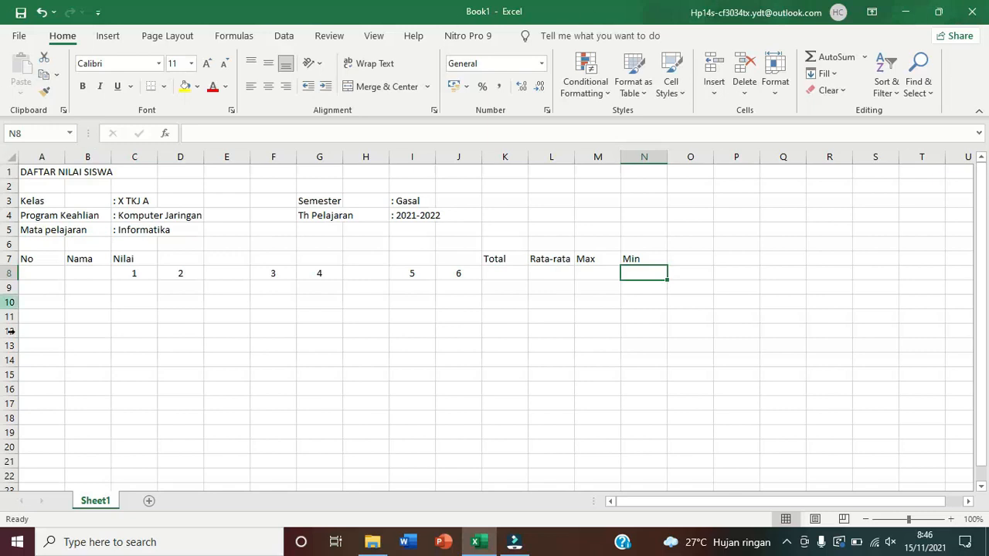
# Merge and centre "No" over A7:A8 and "Nama" over B7:B8 with middle alignment, and "Nilai" across C7:J7.
pyautogui.click(33, 259)
pyautogui.moveTo(33, 259); pyautogui.dragTo(44, 271)
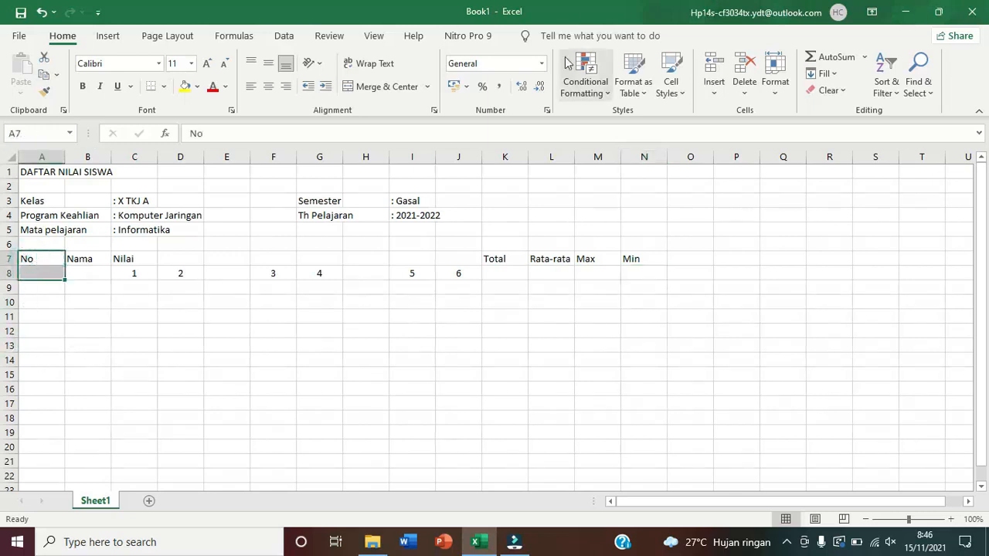
pyautogui.click(409, 91)
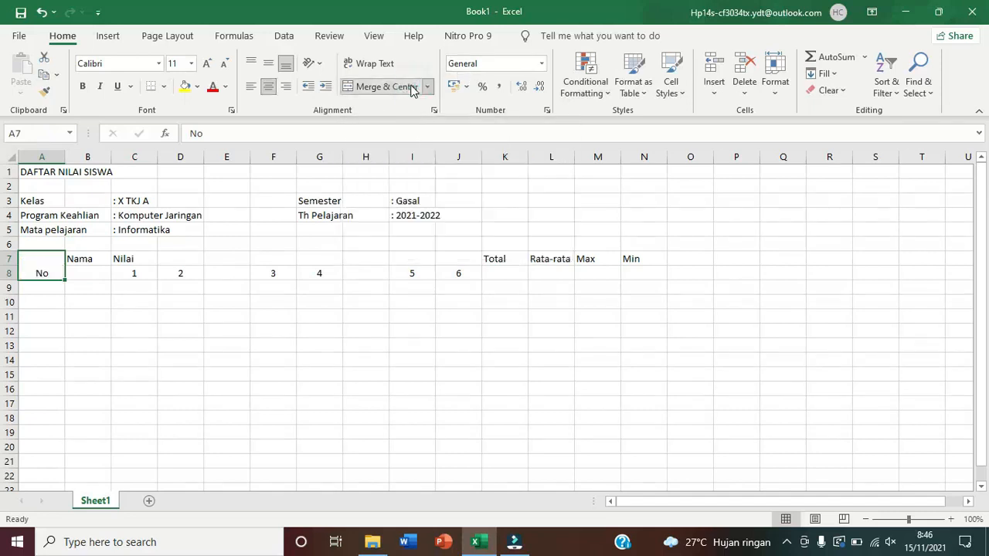
pyautogui.click(269, 65)
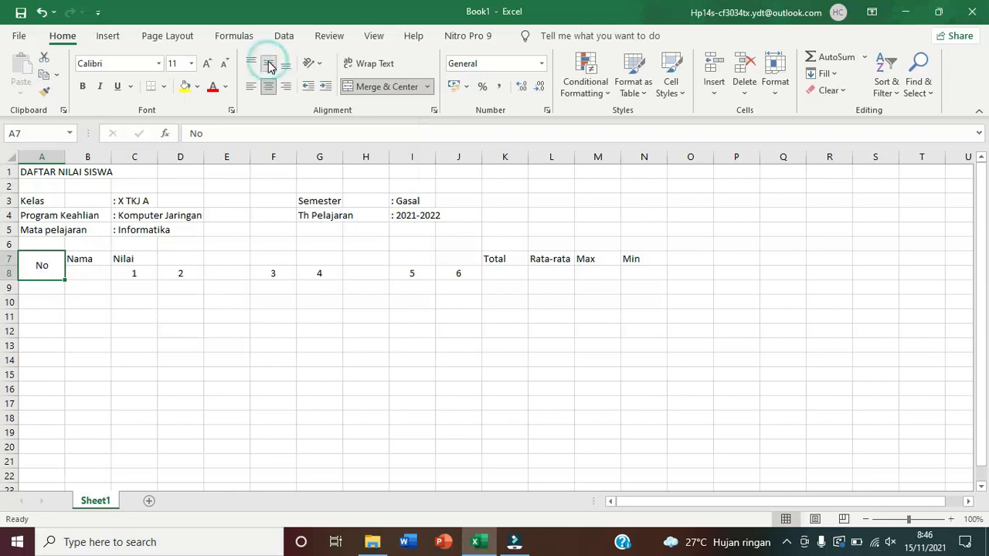
pyautogui.moveTo(86, 259); pyautogui.dragTo(76, 270)
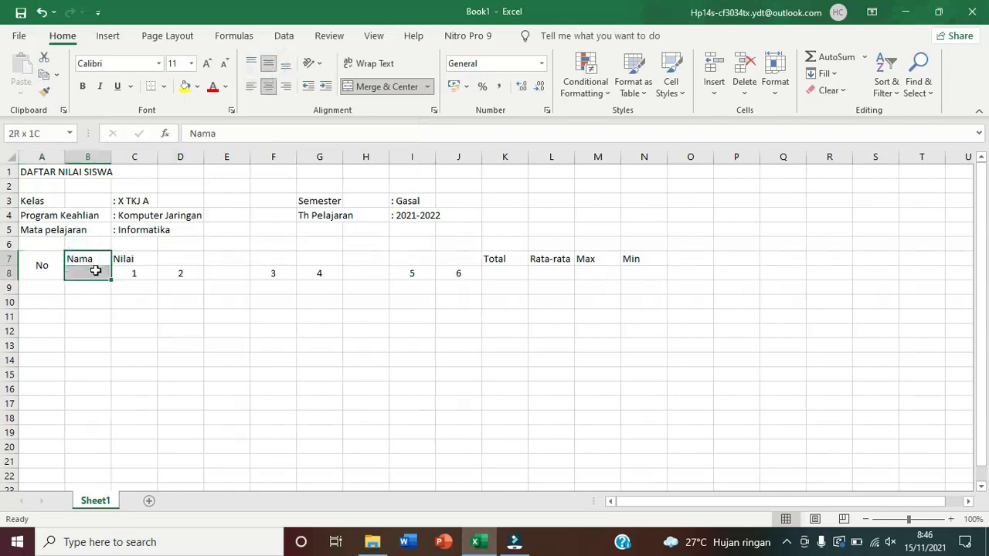
pyautogui.click(366, 86)
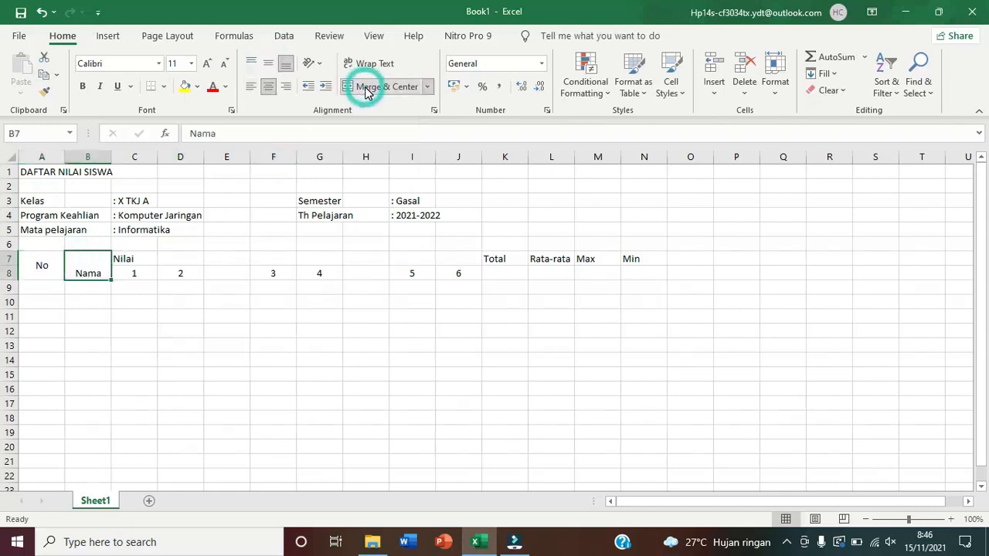
pyautogui.click(269, 65)
pyautogui.moveTo(139, 259); pyautogui.dragTo(458, 258)
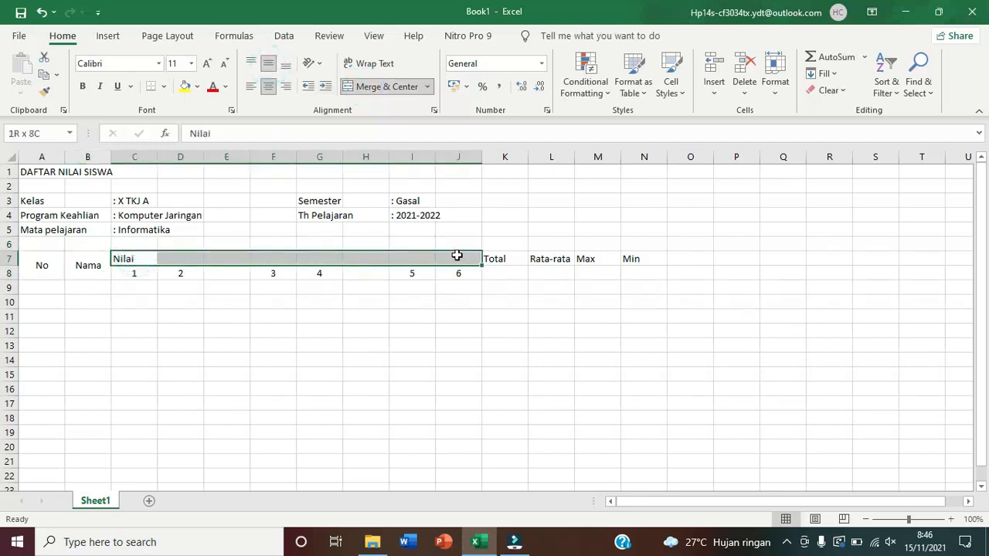
pyautogui.click(387, 89)
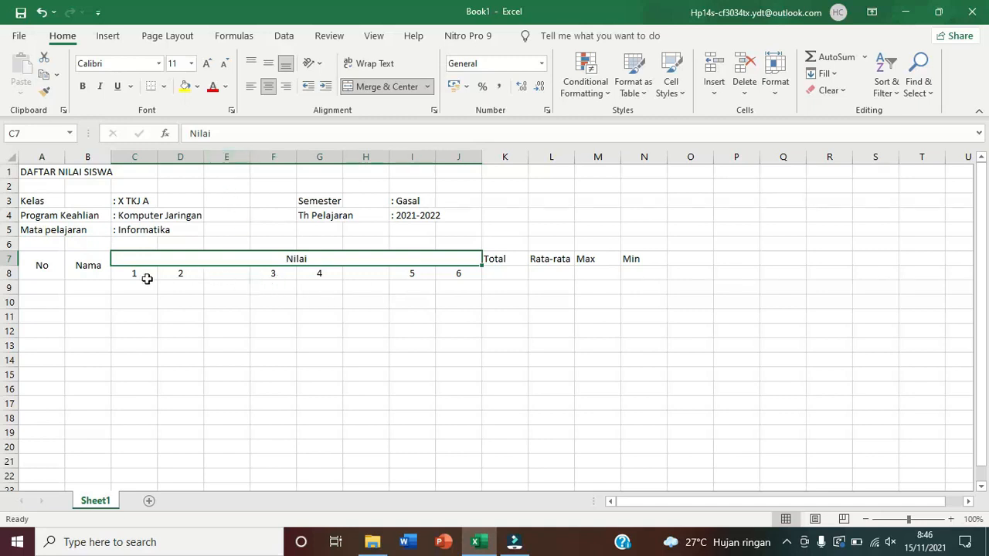
# Delete the two empty columns between score numbers 2 and 3 and between 4 and 5.
pyautogui.click(228, 271)
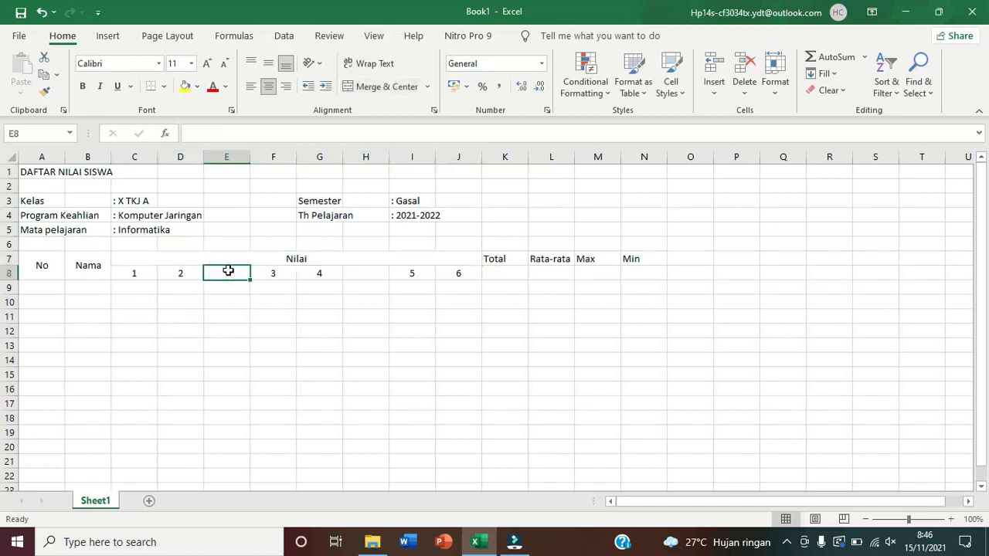
pyautogui.click(227, 157)
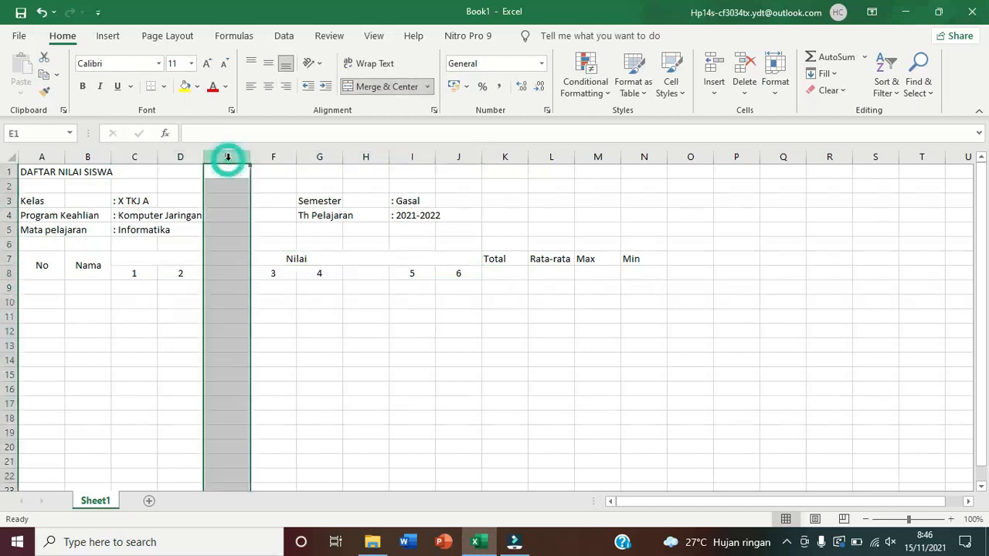
pyautogui.rightClick(227, 157)
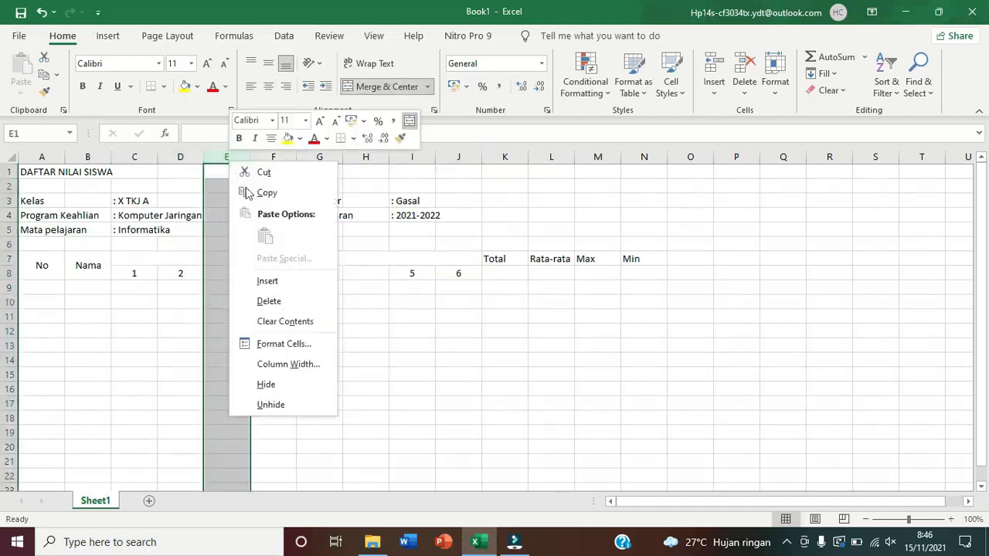
pyautogui.click(297, 302)
pyautogui.click(318, 156)
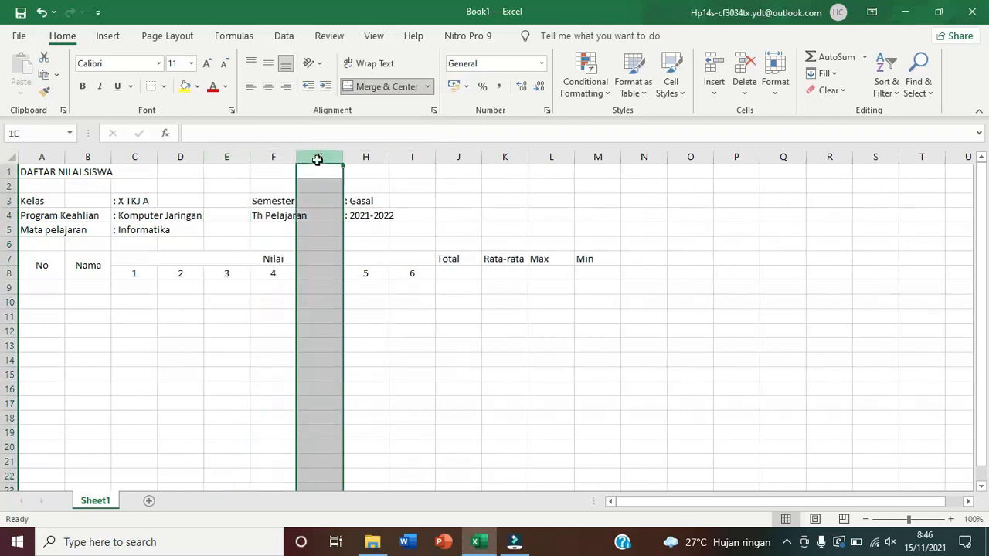
pyautogui.rightClick(318, 158)
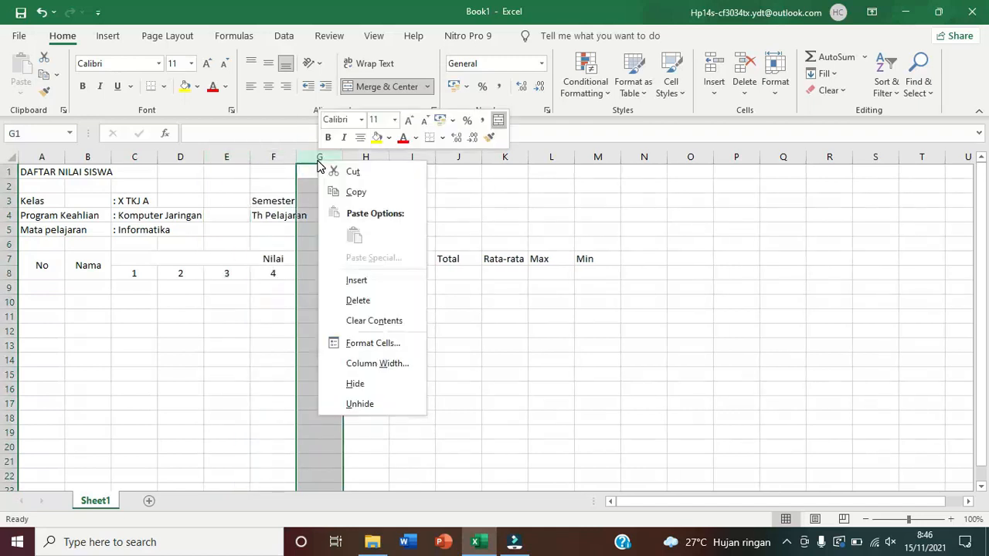
pyautogui.click(361, 299)
pyautogui.click(417, 215)
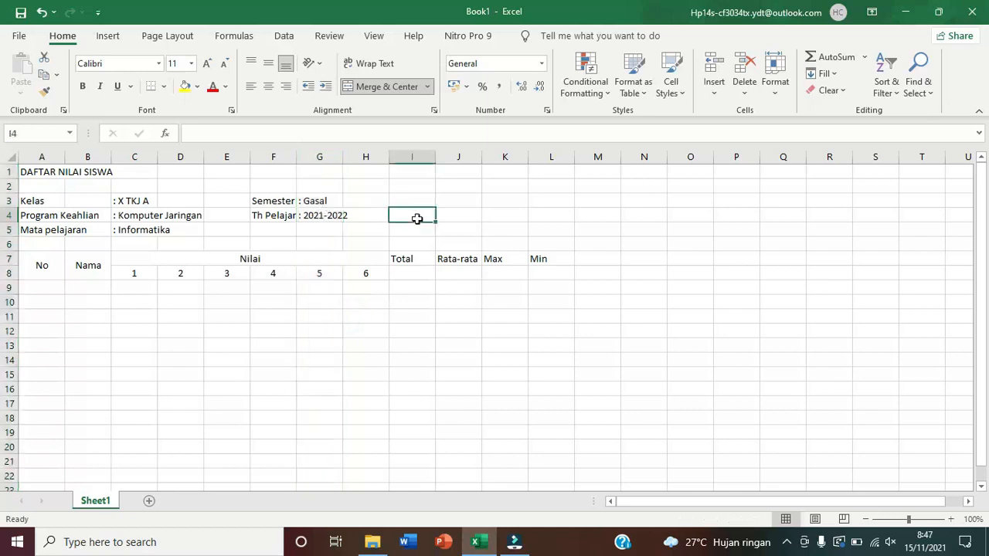
# Move the semester and school year values from G3:G4 to H3:H4.
pyautogui.moveTo(316, 200); pyautogui.dragTo(320, 212)
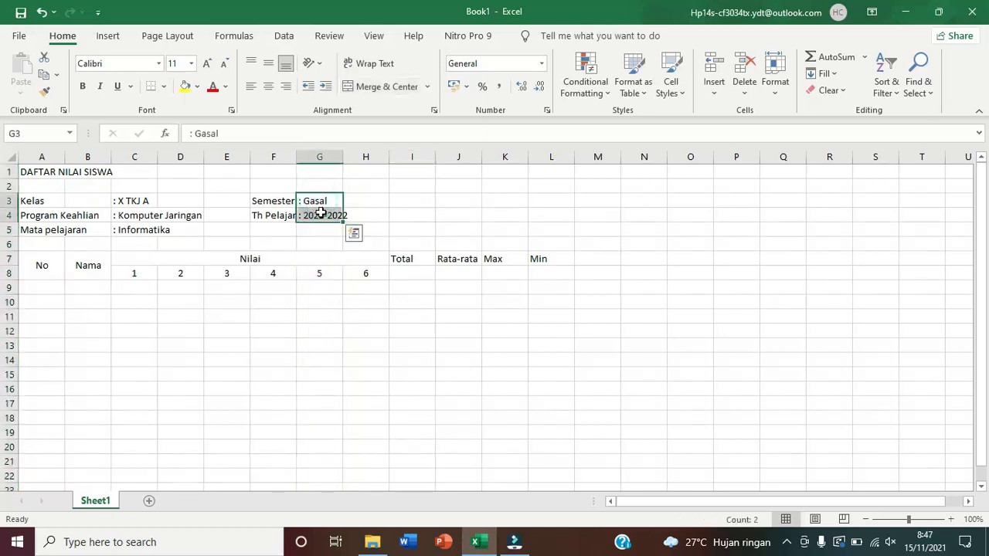
pyautogui.hotkey('ctrl', 'x')
pyautogui.click(352, 201)
pyautogui.hotkey('ctrl', 'v')
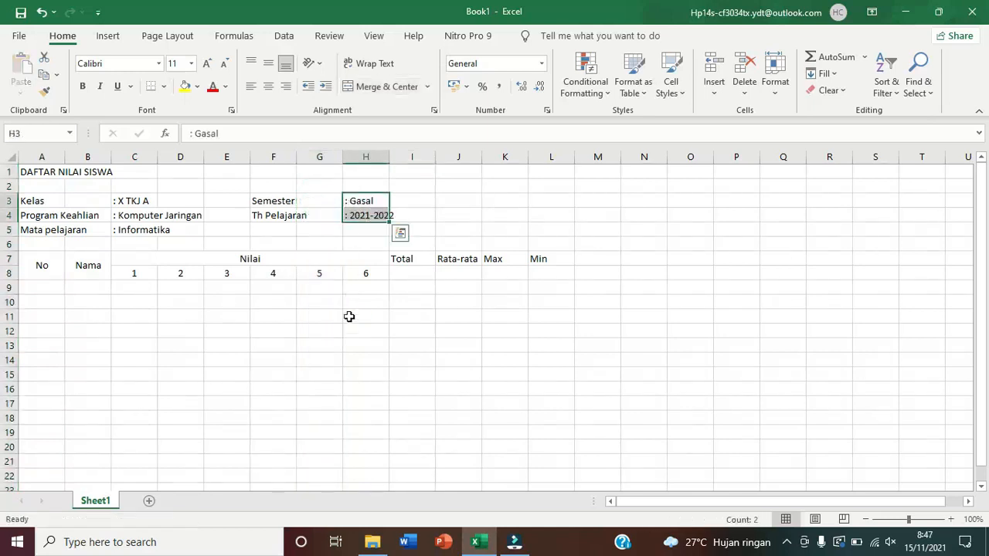
pyautogui.click(349, 316)
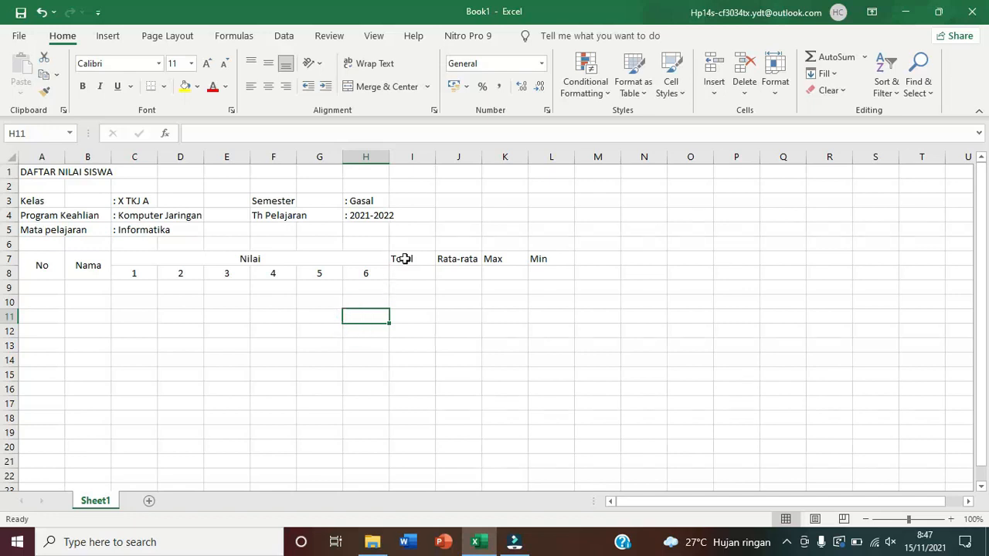
# Merge and centre "Total" over I7:I8 and "Rata-rata" over J7:J8, both with middle vertical alignment.
pyautogui.moveTo(405, 259); pyautogui.dragTo(406, 271)
pyautogui.click(366, 87)
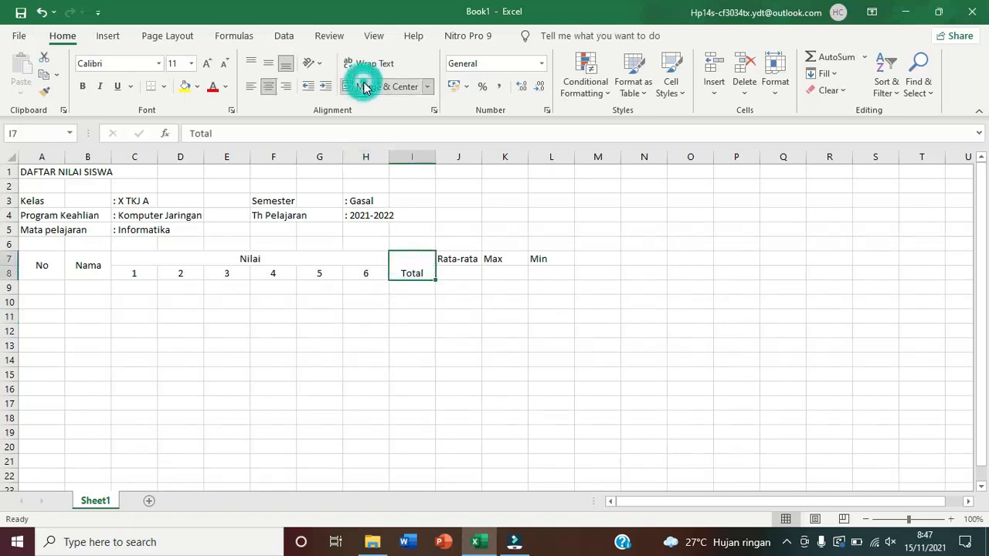
pyautogui.click(268, 63)
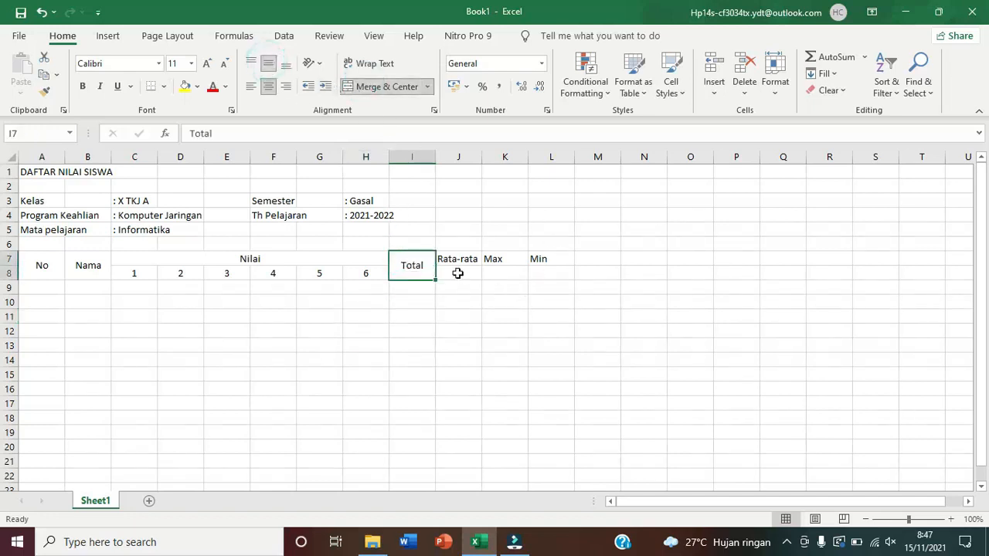
pyautogui.moveTo(464, 258); pyautogui.dragTo(468, 271)
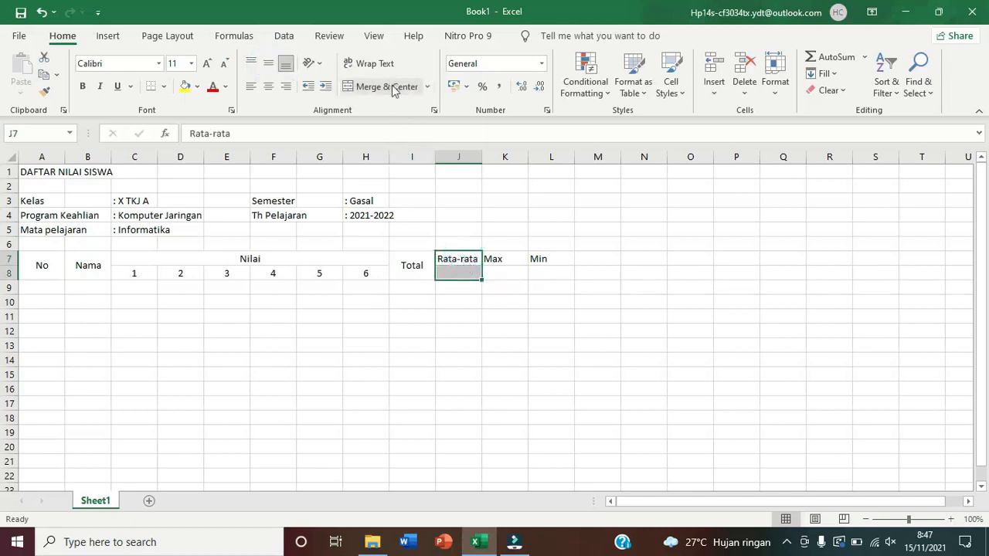
pyautogui.click(392, 89)
pyautogui.click(268, 62)
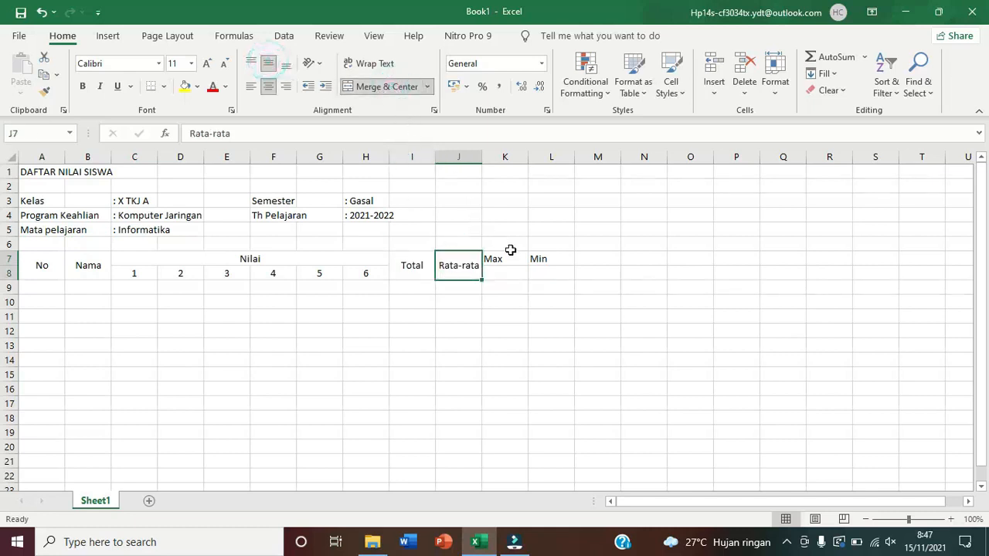
# Merge and centre "Max" over K7:K8 and "Min" over L7:L8, both with middle vertical alignment.
pyautogui.moveTo(509, 253); pyautogui.dragTo(508, 269)
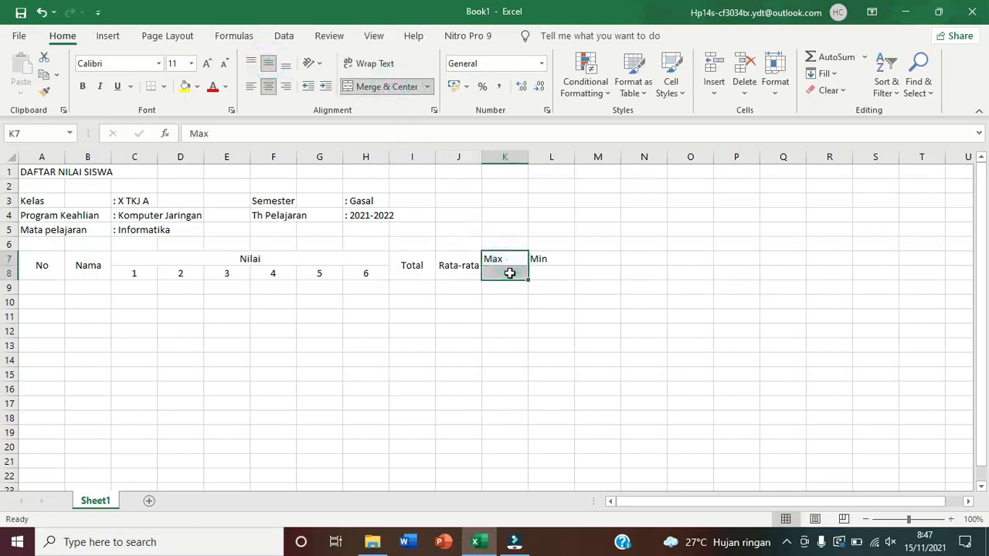
pyautogui.click(395, 88)
pyautogui.click(268, 62)
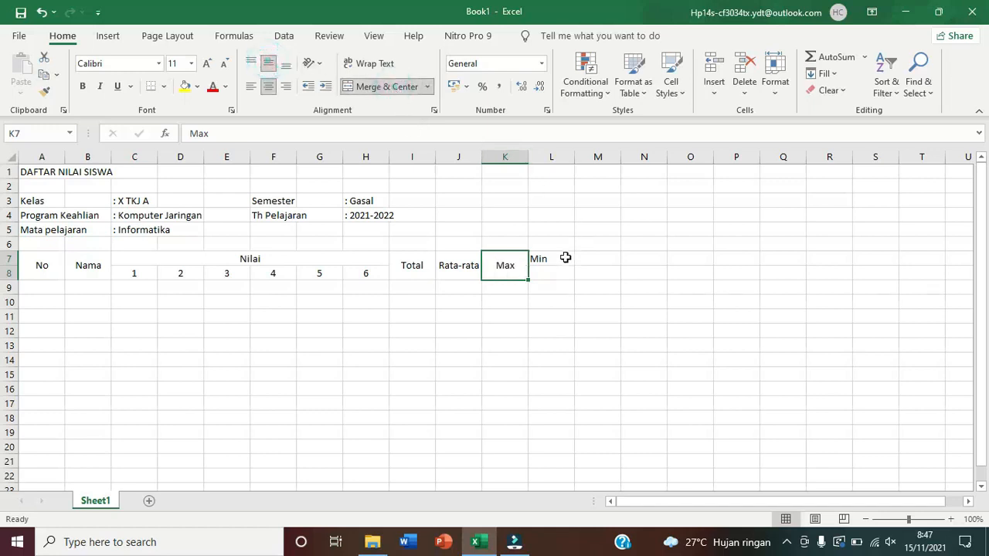
pyautogui.moveTo(566, 257); pyautogui.dragTo(569, 268)
pyautogui.click(388, 87)
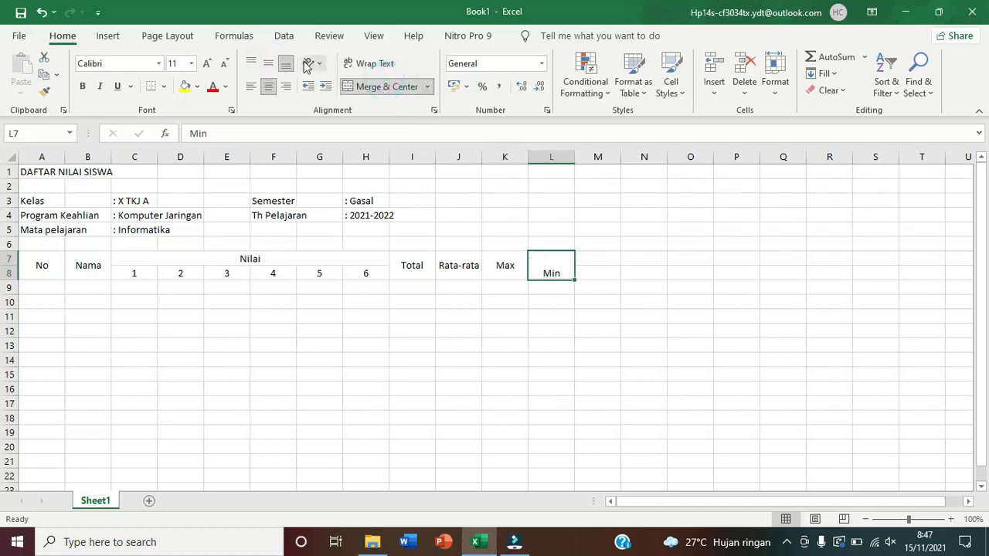
pyautogui.click(268, 63)
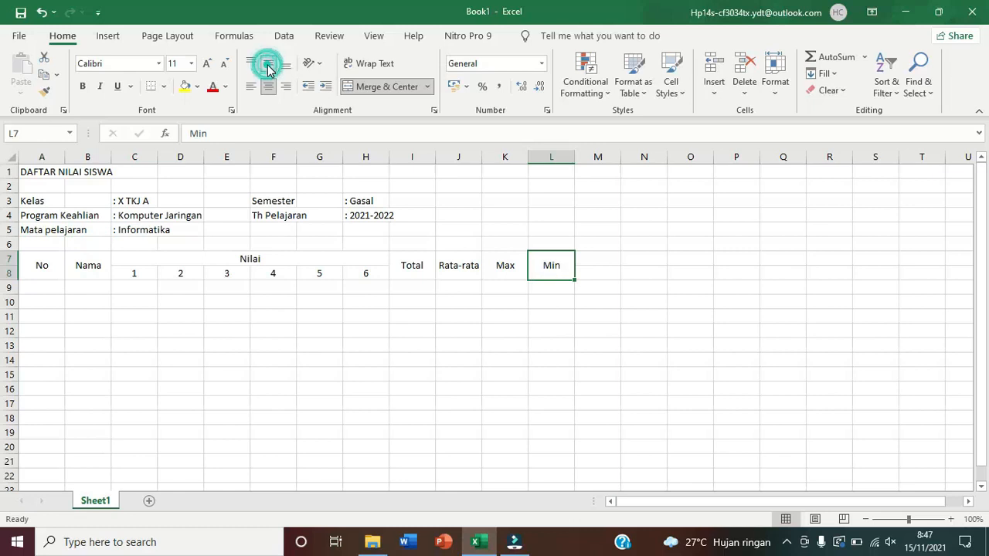
pyautogui.click(381, 304)
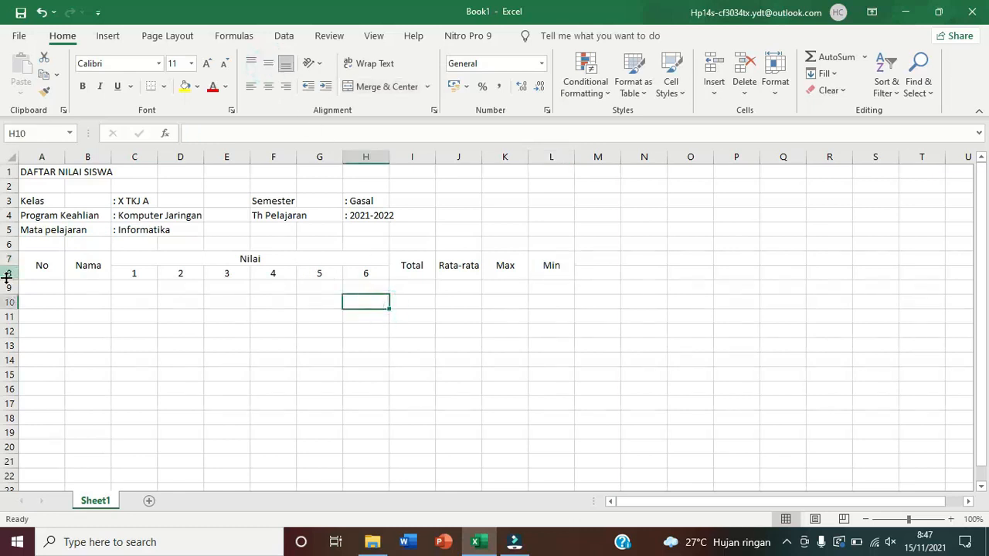
# Enter 1 in A9 and 2 in A10, extend the numbering to 9 in A17, and centre the numbers.
pyautogui.moveTo(40, 265); pyautogui.dragTo(546, 329)
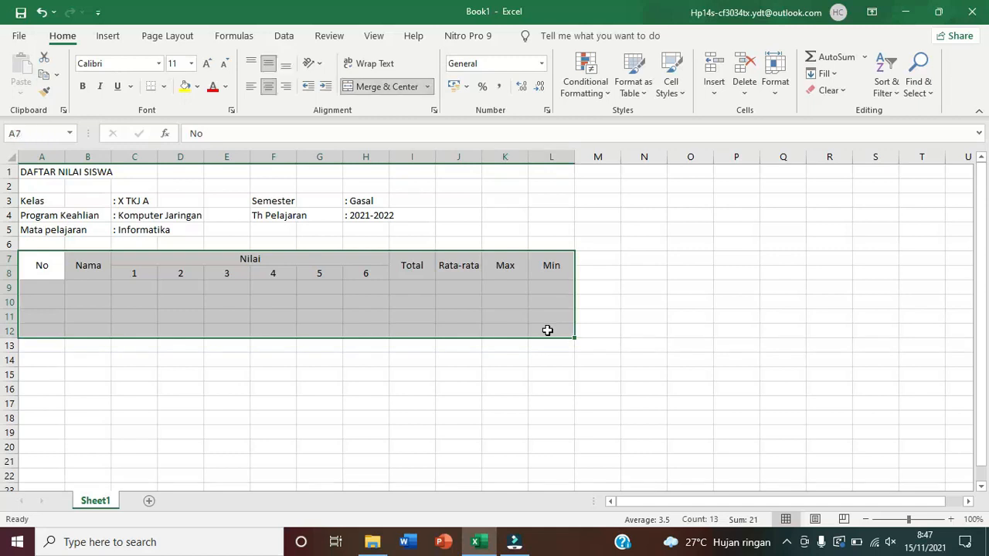
pyautogui.click(42, 288)
pyautogui.write('1')
pyautogui.press('Return')
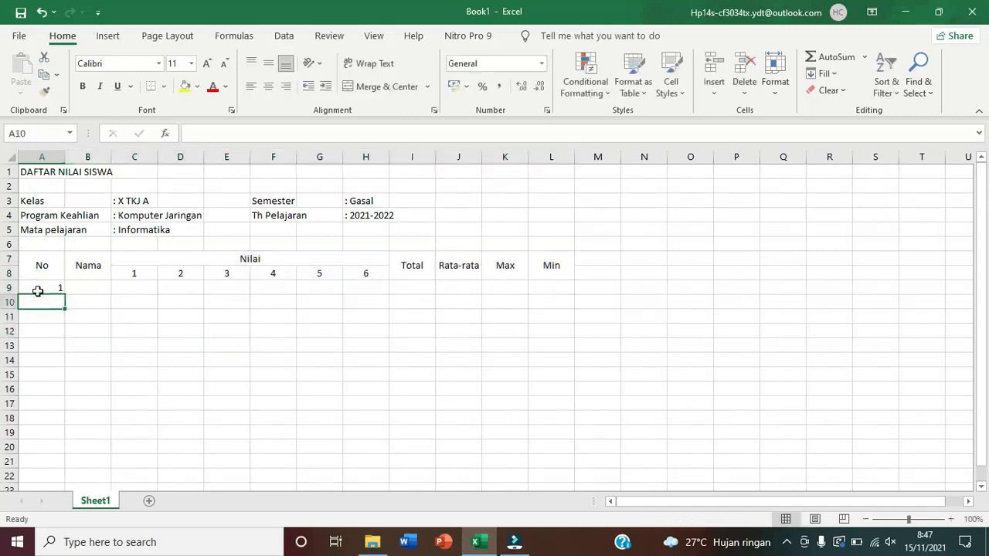
pyautogui.write('2')
pyautogui.press('Return')
pyautogui.moveTo(38, 291); pyautogui.dragTo(69, 404)
pyautogui.click(124, 316)
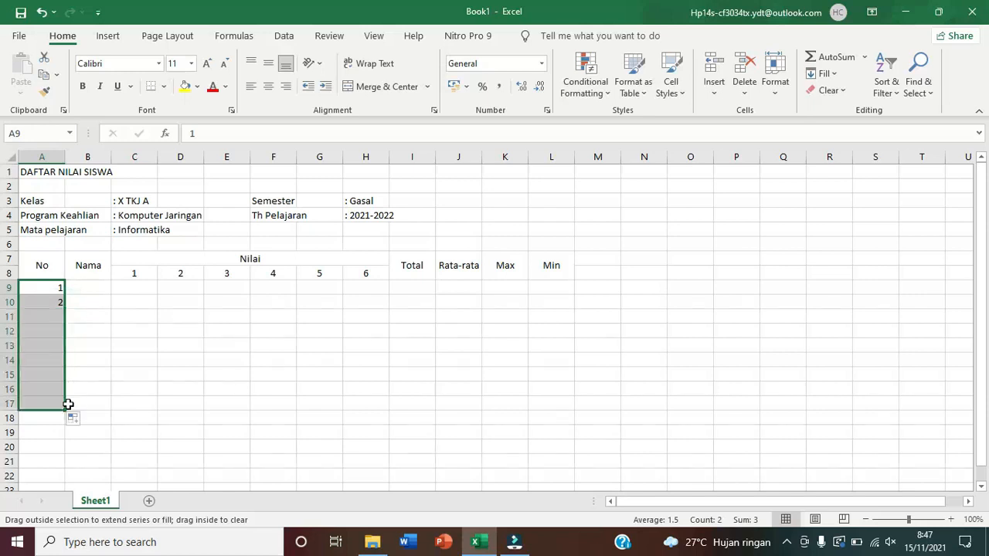
pyautogui.click(268, 87)
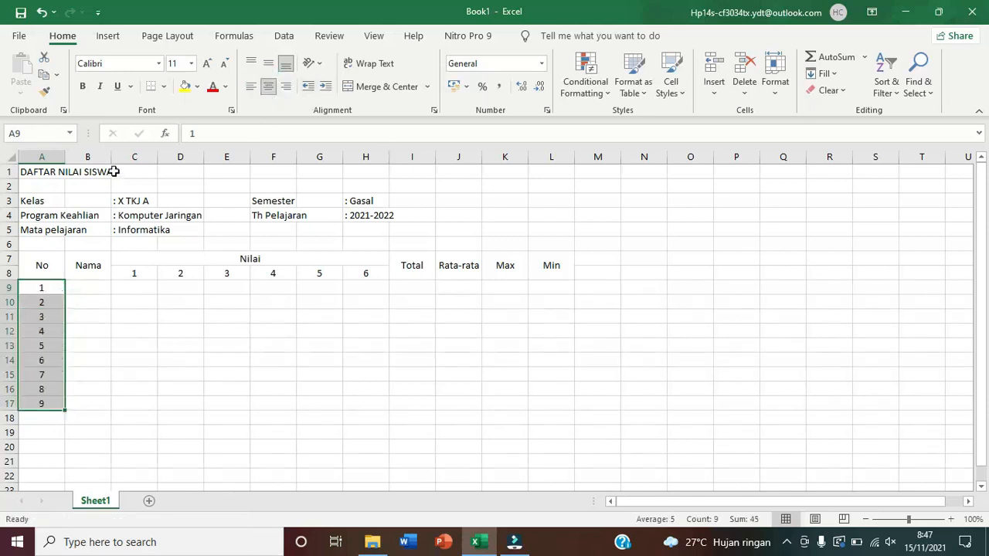
# Adjust the column widths: widen the name column B, narrow score columns C:H equally, and widen summary columns I:L equally.
pyautogui.moveTo(112, 154); pyautogui.dragTo(166, 153)
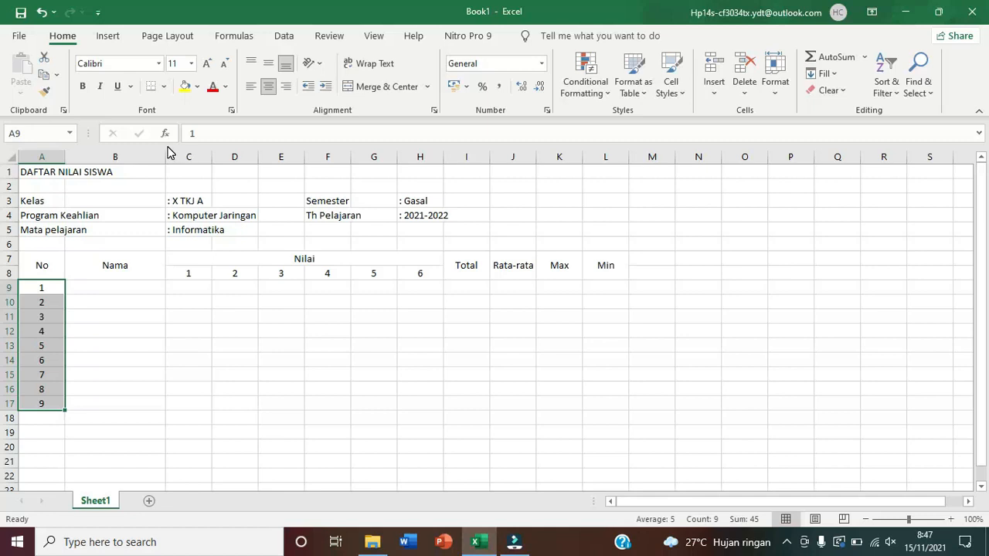
pyautogui.moveTo(165, 155); pyautogui.dragTo(470, 159)
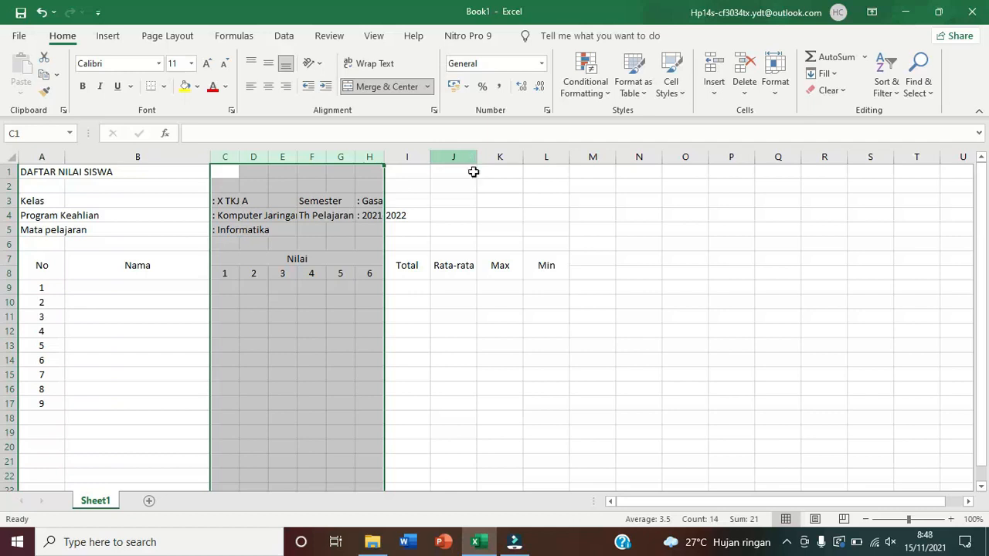
pyautogui.moveTo(407, 157); pyautogui.dragTo(586, 152)
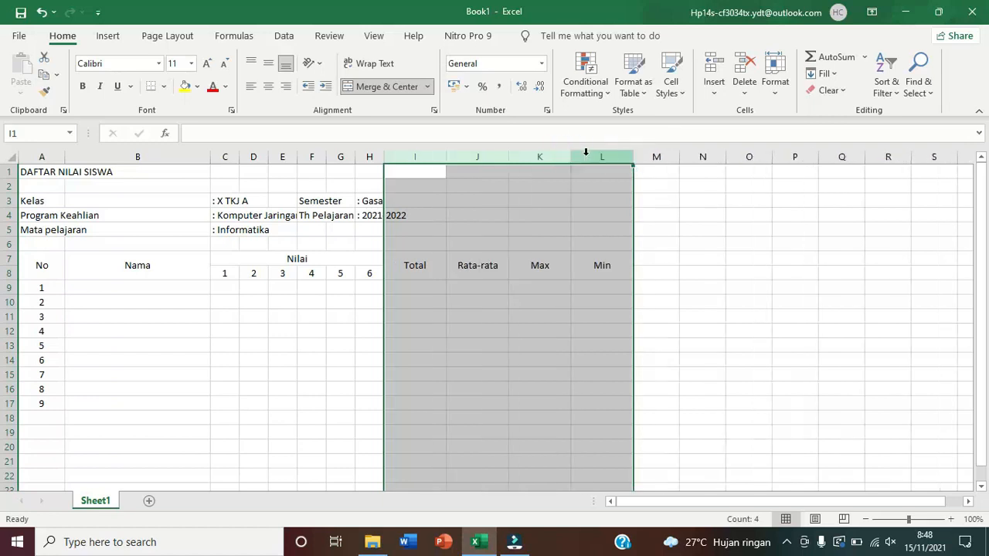
pyautogui.click(222, 385)
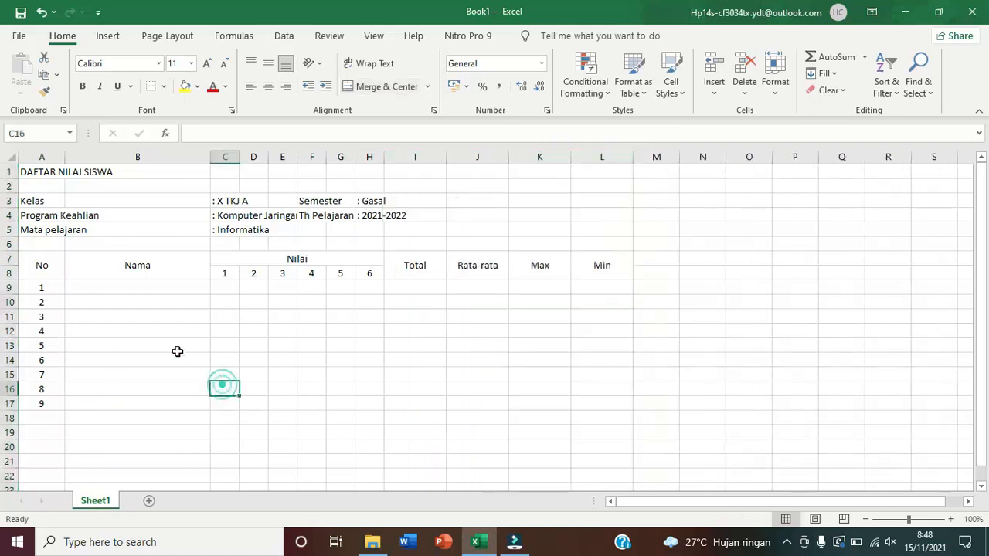
# Apply all borders to the grade table A7:L17.
pyautogui.moveTo(39, 269); pyautogui.dragTo(599, 401)
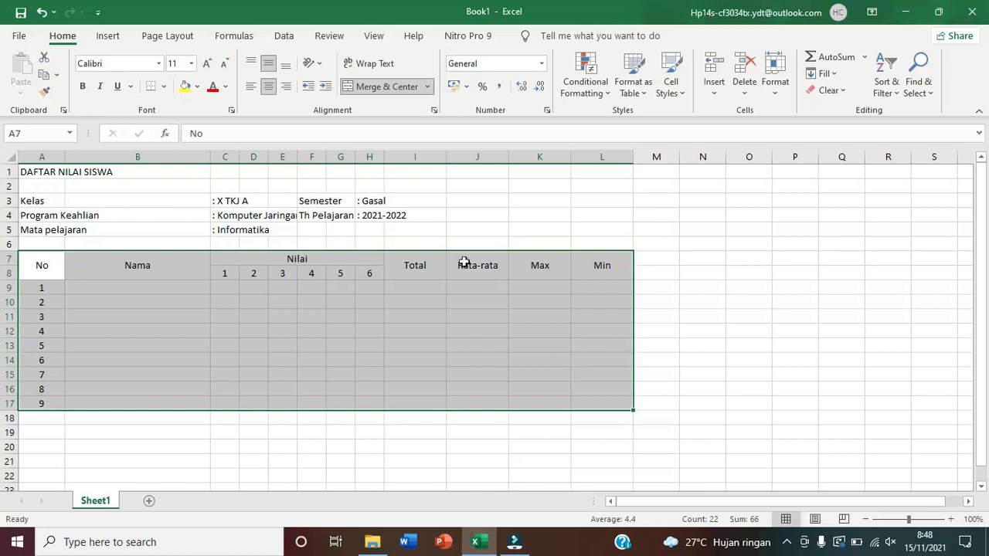
pyautogui.click(164, 86)
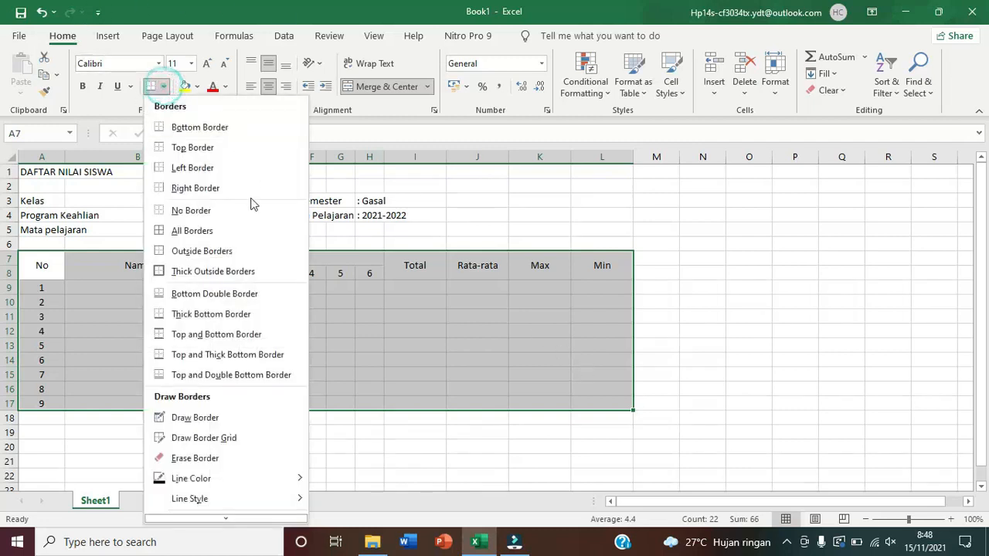
pyautogui.click(221, 231)
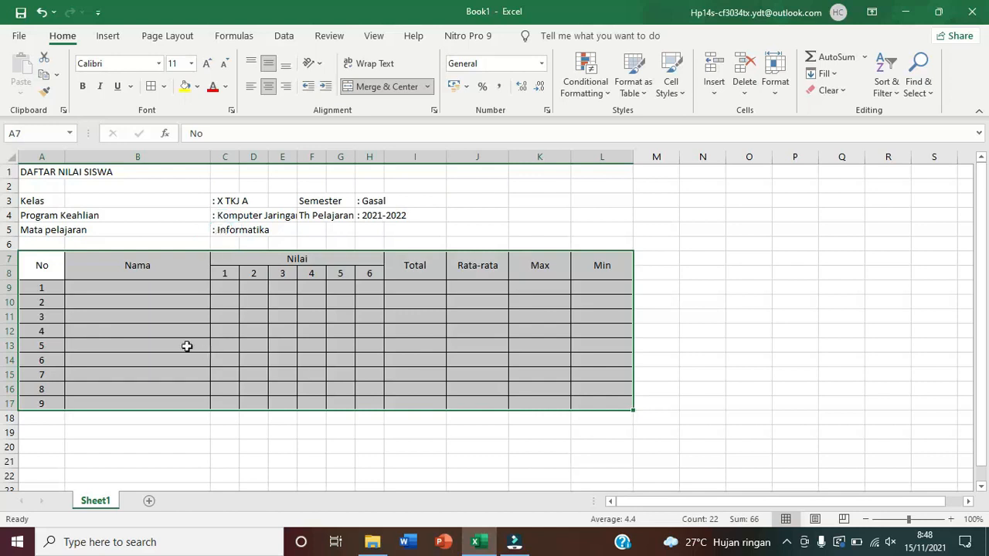
# Make the table header rows A7:L8 bold.
pyautogui.moveTo(36, 259); pyautogui.dragTo(584, 262)
pyautogui.click(84, 87)
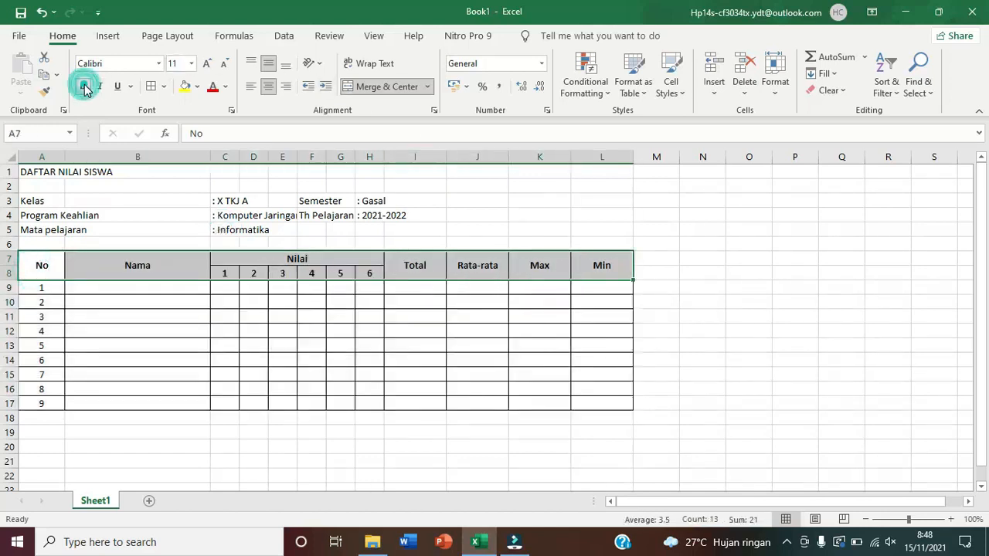
pyautogui.click(162, 308)
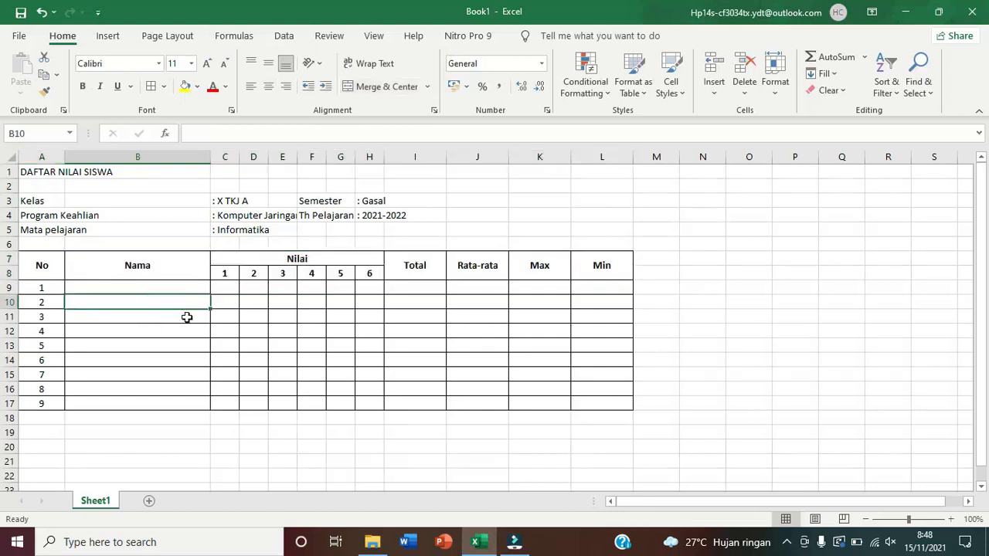
pyautogui.moveTo(318, 202); pyautogui.dragTo(399, 229)
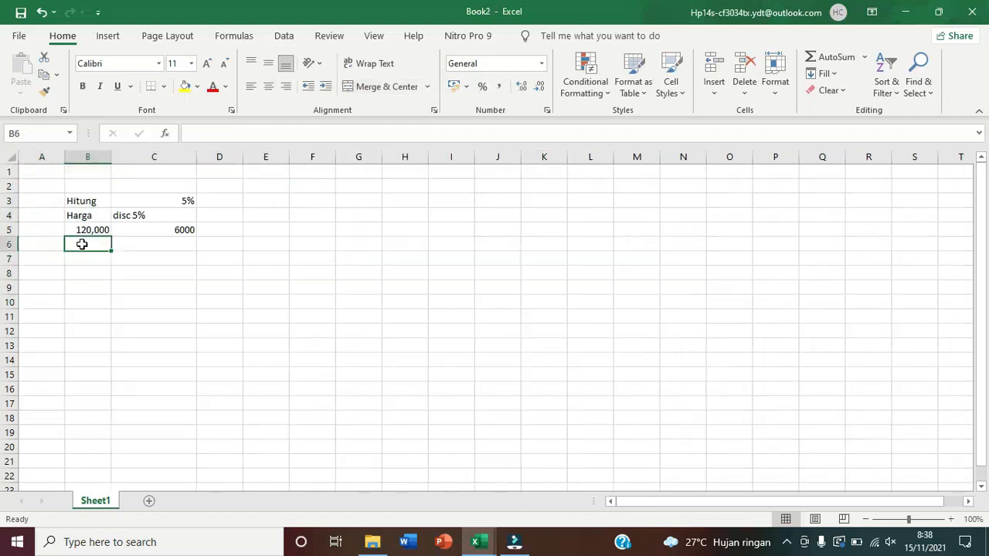
# In the discount sheet, enter the price 500,000 in B6 and calculate its discount in C6 with =B6*C3.
pyautogui.write('500')
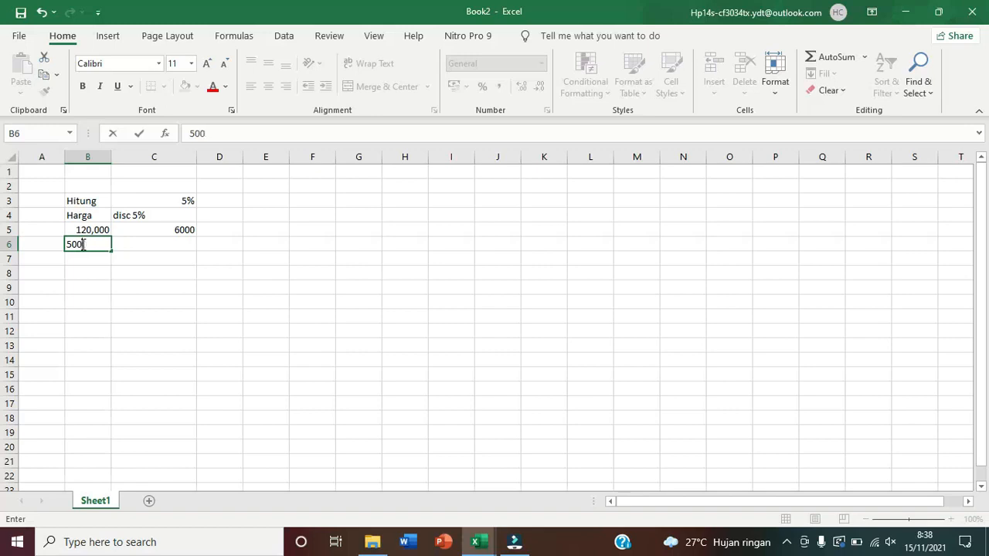
pyautogui.write(',000')
pyautogui.press('Return')
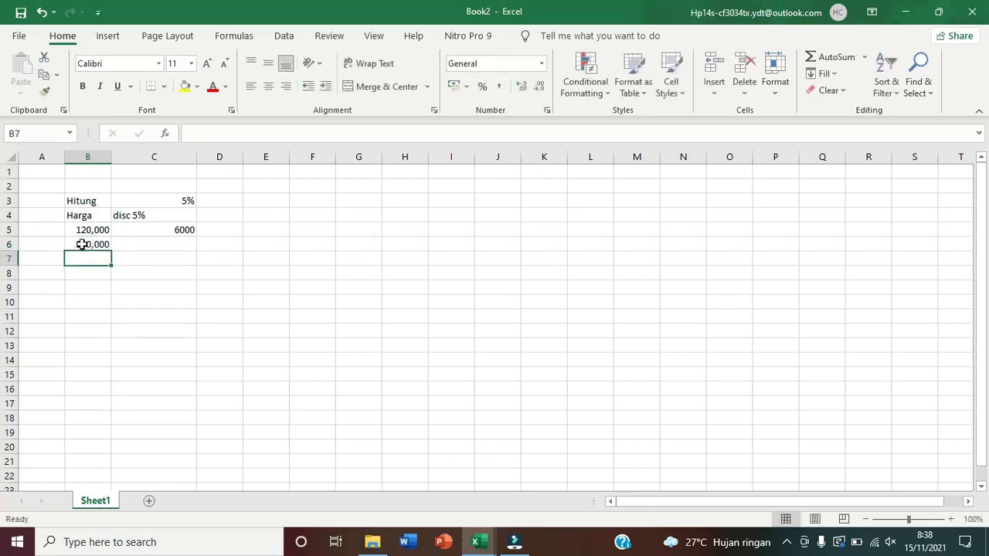
pyautogui.click(182, 244)
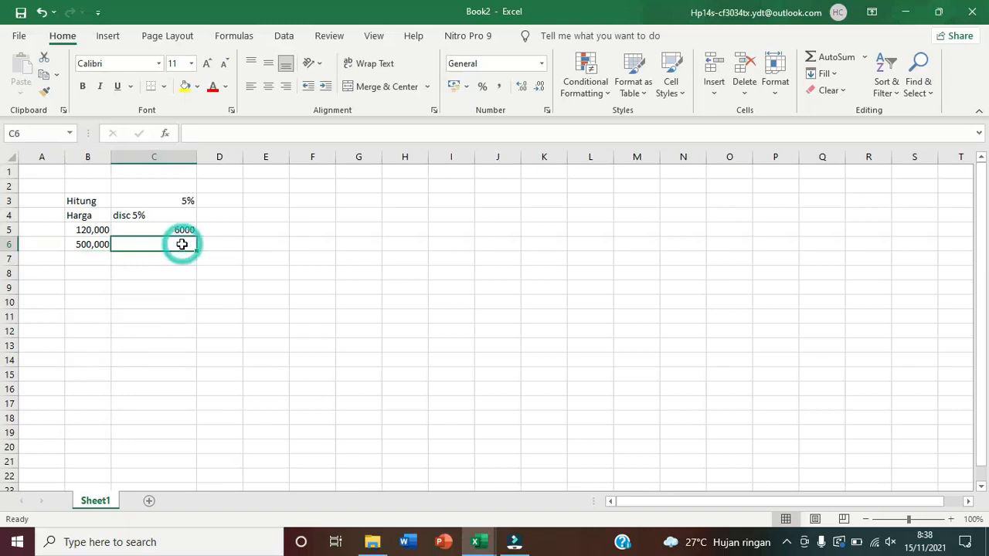
pyautogui.write('=')
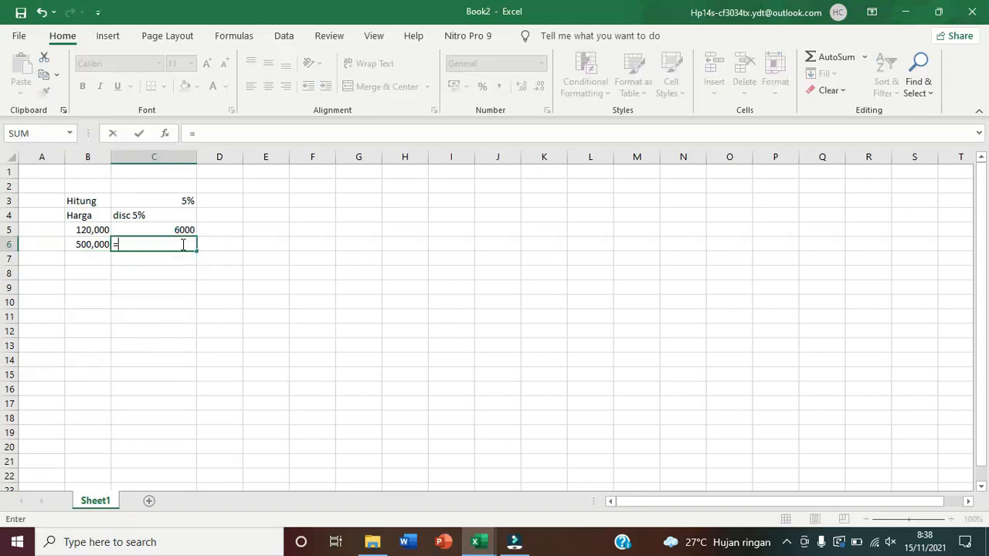
pyautogui.click(91, 246)
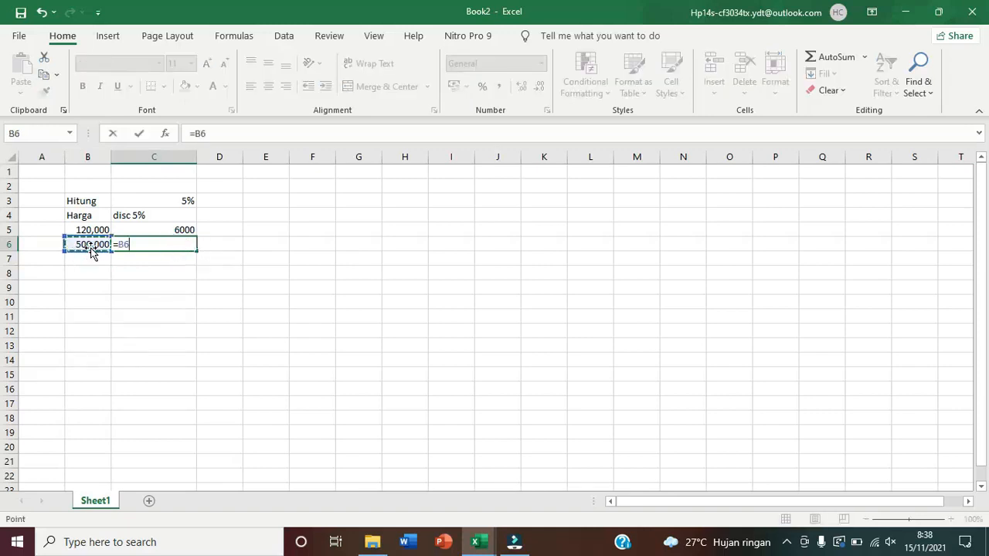
pyautogui.write('*')
pyautogui.click(155, 199)
pyautogui.press('Return')
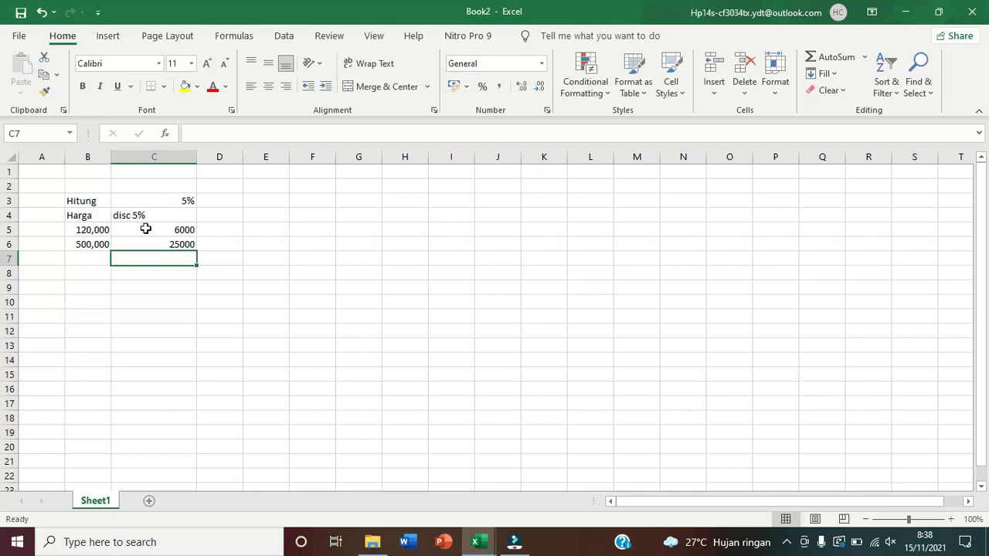
# Format the discount results C5:C6 as Currency with the Rp symbol and 2 decimal places.
pyautogui.moveTo(145, 229); pyautogui.dragTo(150, 245)
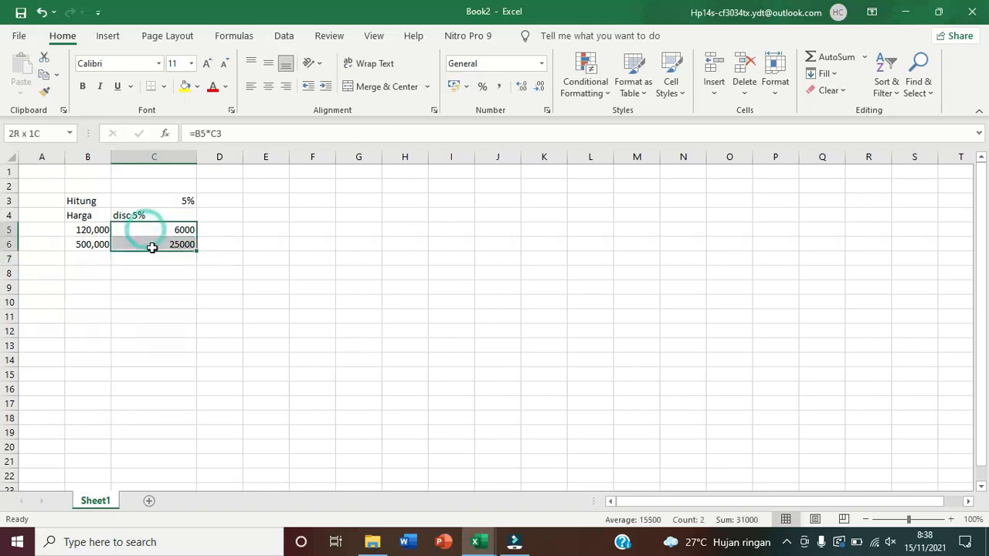
pyautogui.click(231, 110)
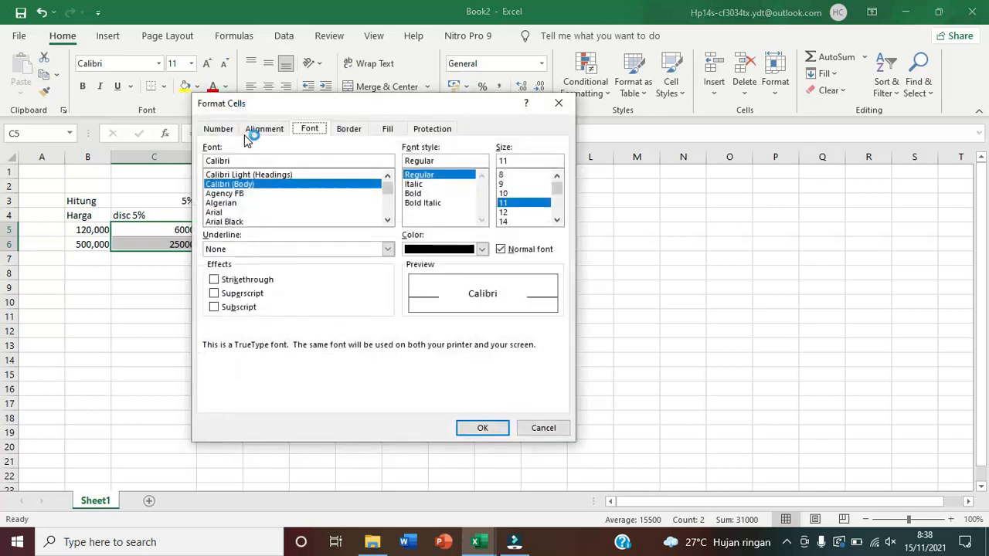
pyautogui.click(215, 129)
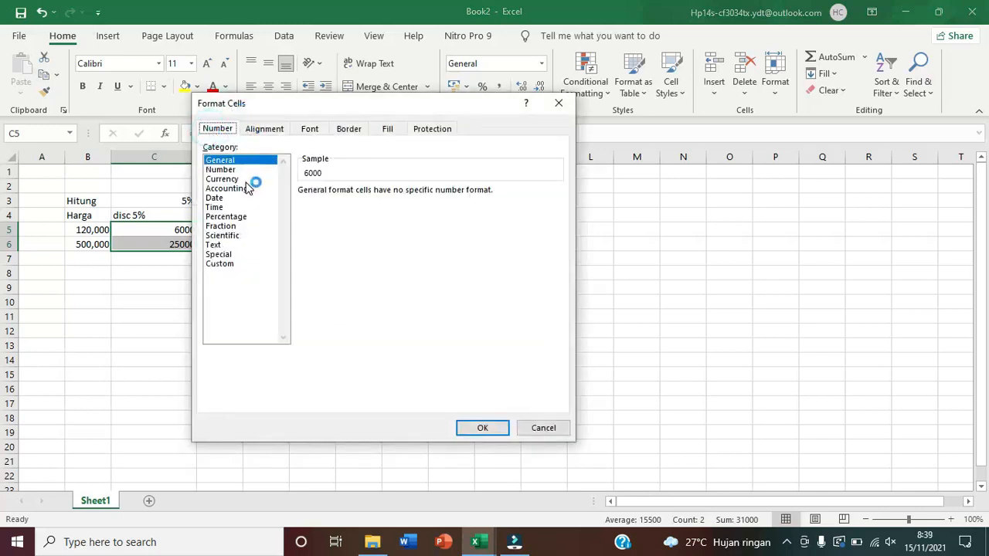
pyautogui.click(232, 179)
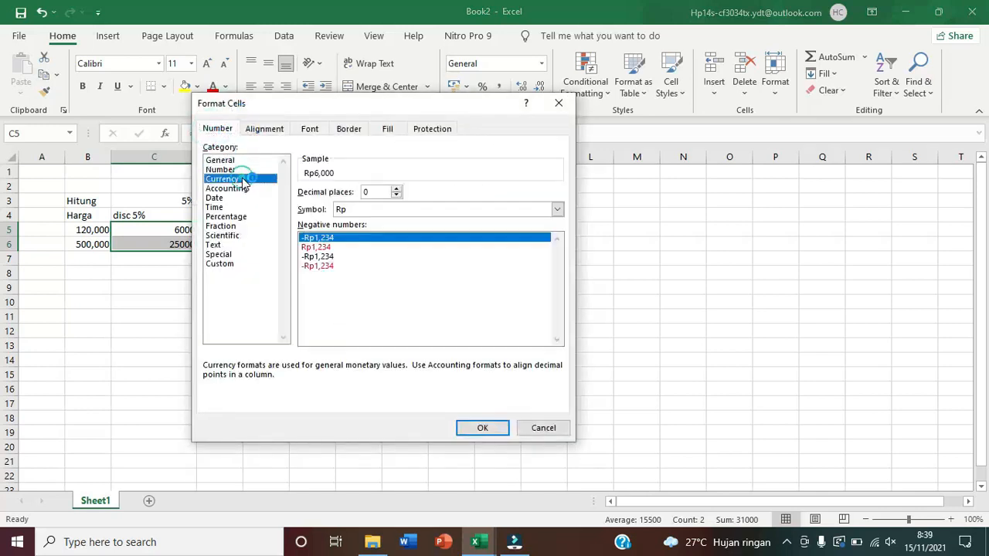
pyautogui.doubleClick(396, 189)
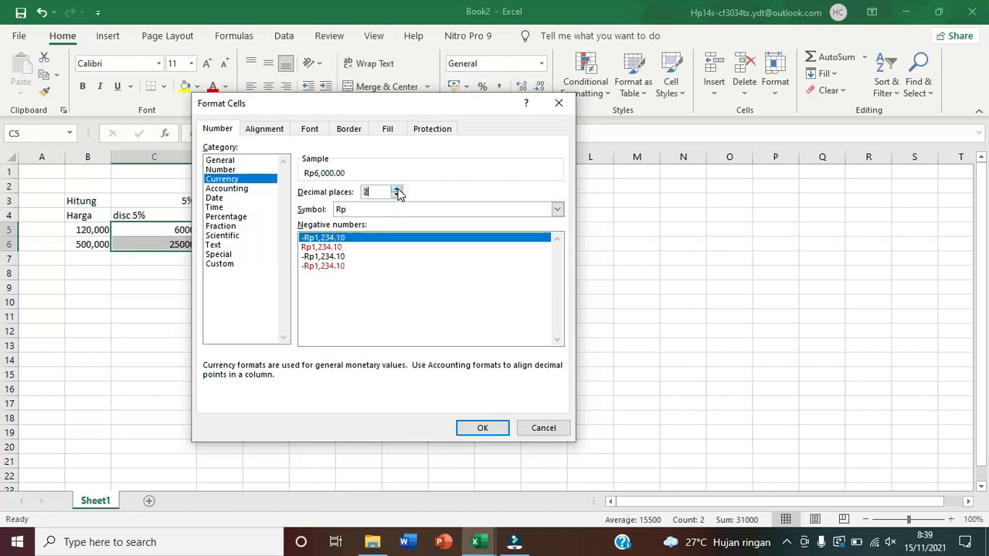
pyautogui.click(488, 428)
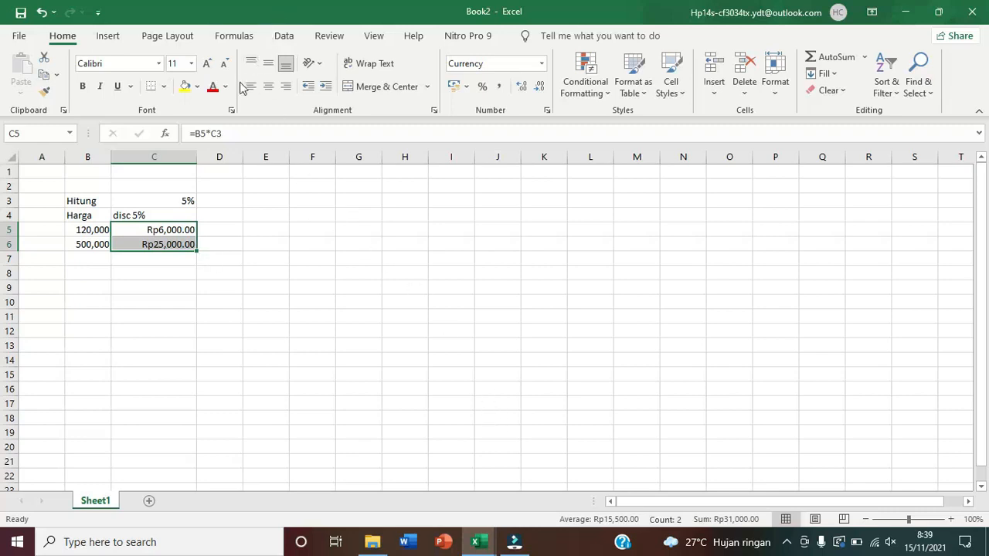
# Review the Currency number format settings of the discount cells C5:C6.
pyautogui.click(232, 112)
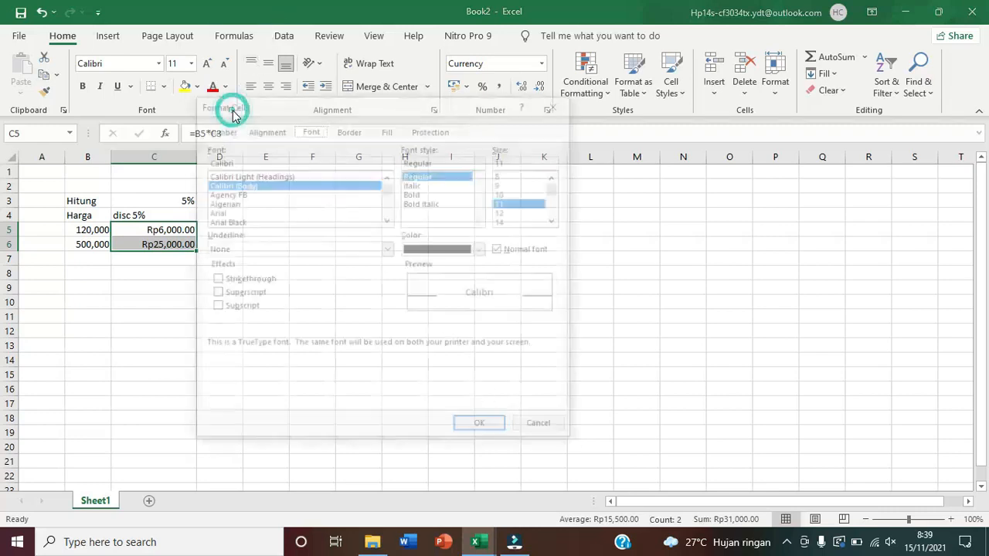
pyautogui.click(226, 130)
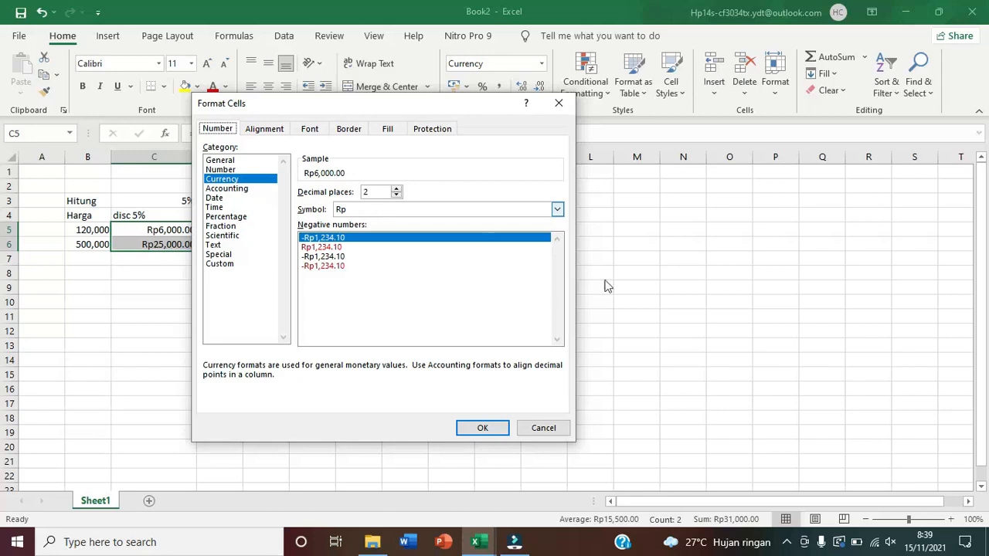
pyautogui.click(484, 428)
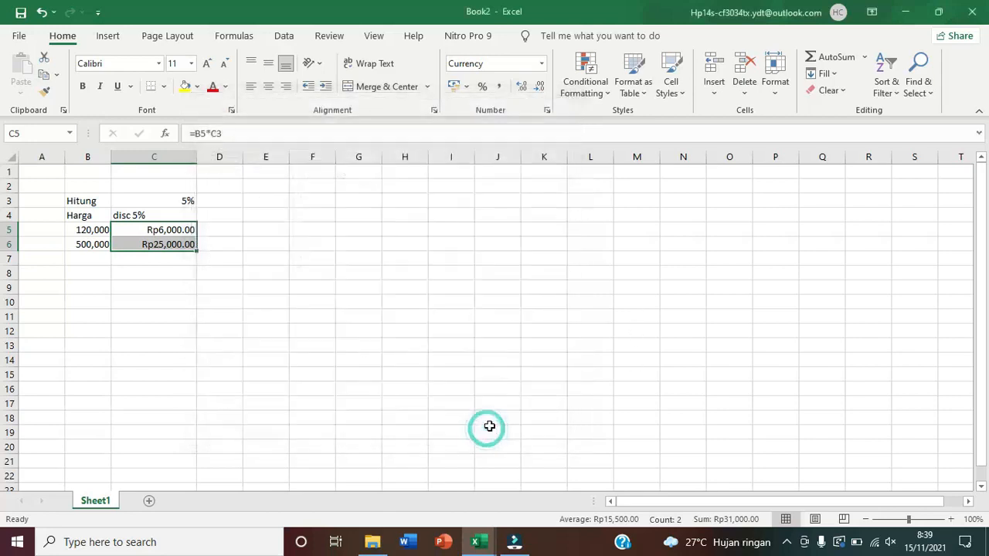
pyautogui.click(40, 14)
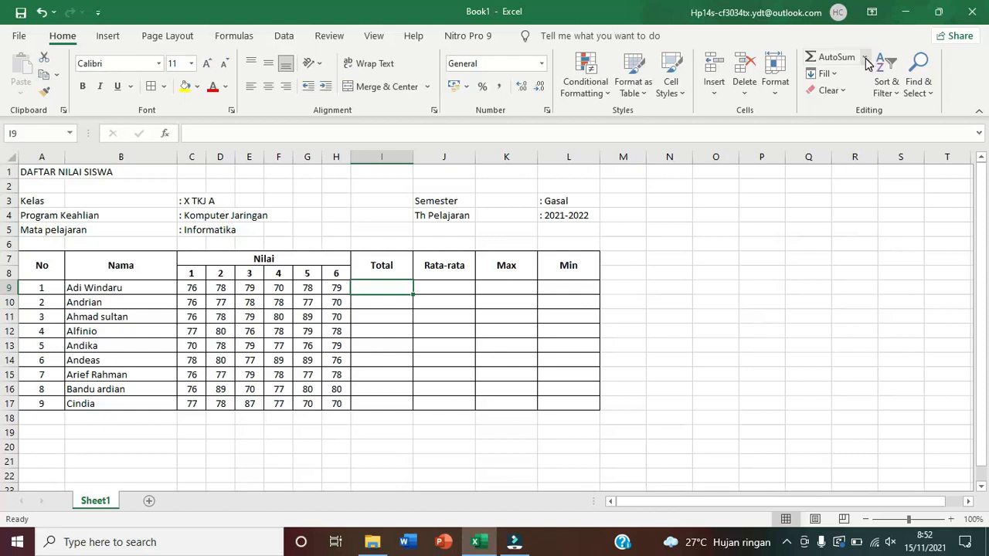
# Examine the AutoSum functions available for the Total cell I9 in the student grade list.
pyautogui.click(865, 58)
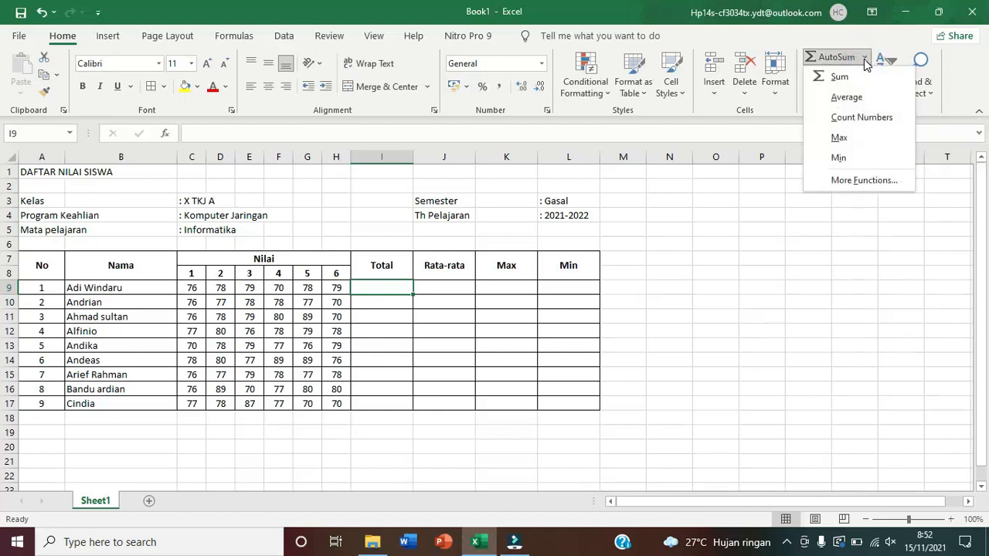
pyautogui.click(865, 58)
pyautogui.click(865, 58)
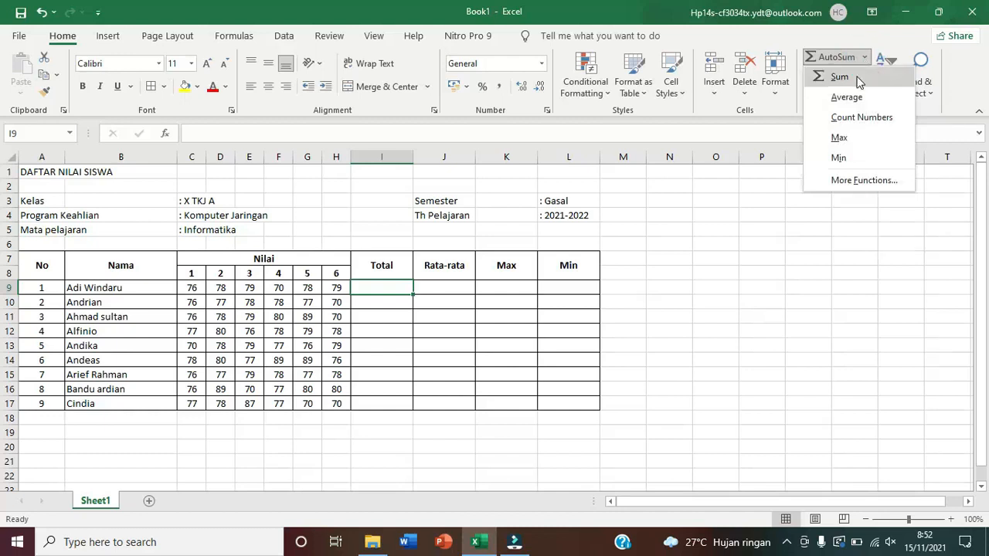
pyautogui.click(865, 58)
pyautogui.click(865, 59)
pyautogui.click(865, 59)
pyautogui.click(865, 59)
pyautogui.click(865, 59)
pyautogui.click(865, 58)
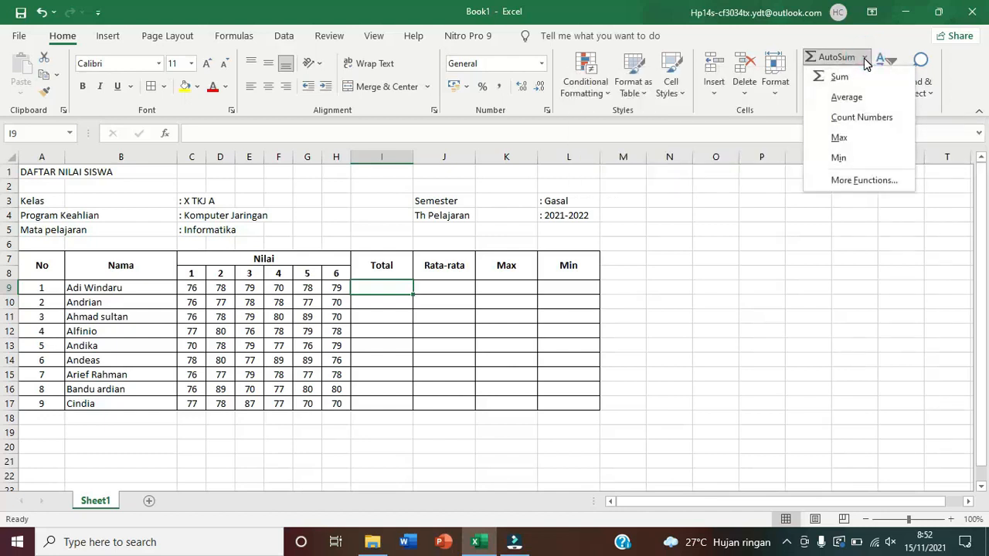
pyautogui.click(865, 59)
pyautogui.click(865, 58)
pyautogui.click(865, 59)
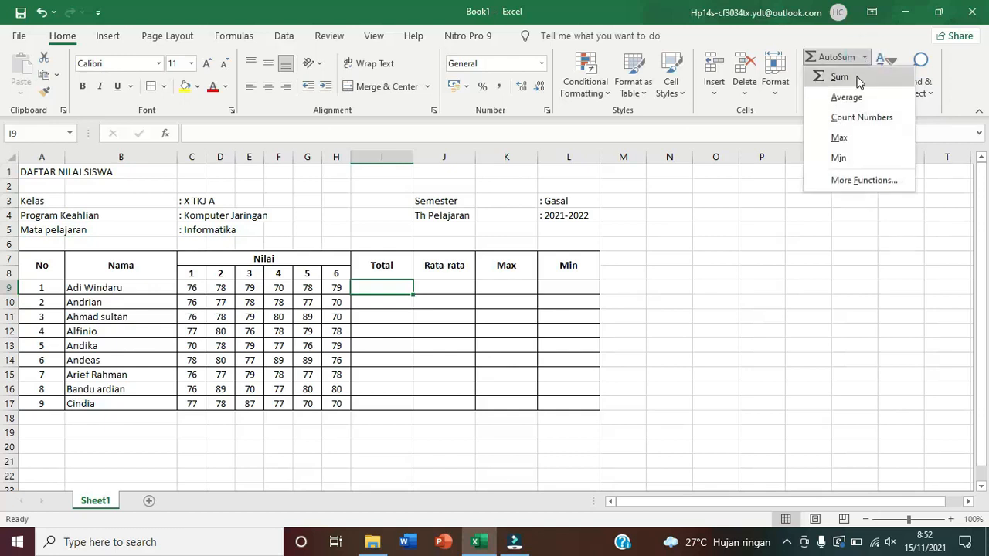
pyautogui.click(865, 59)
pyautogui.click(865, 60)
pyautogui.click(865, 60)
pyautogui.click(865, 59)
pyautogui.click(865, 59)
pyautogui.click(865, 60)
pyautogui.click(865, 59)
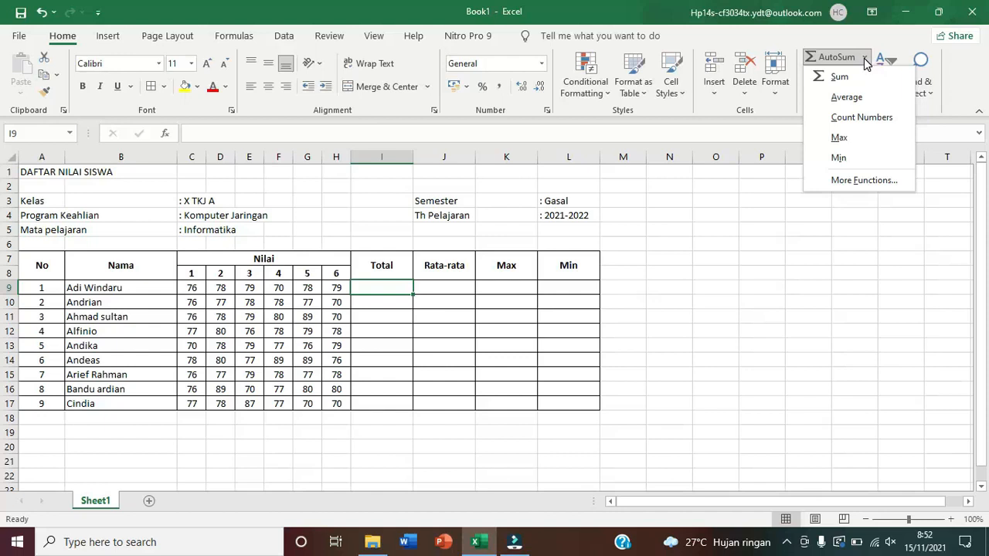
pyautogui.click(865, 59)
pyautogui.click(865, 59)
pyautogui.click(863, 58)
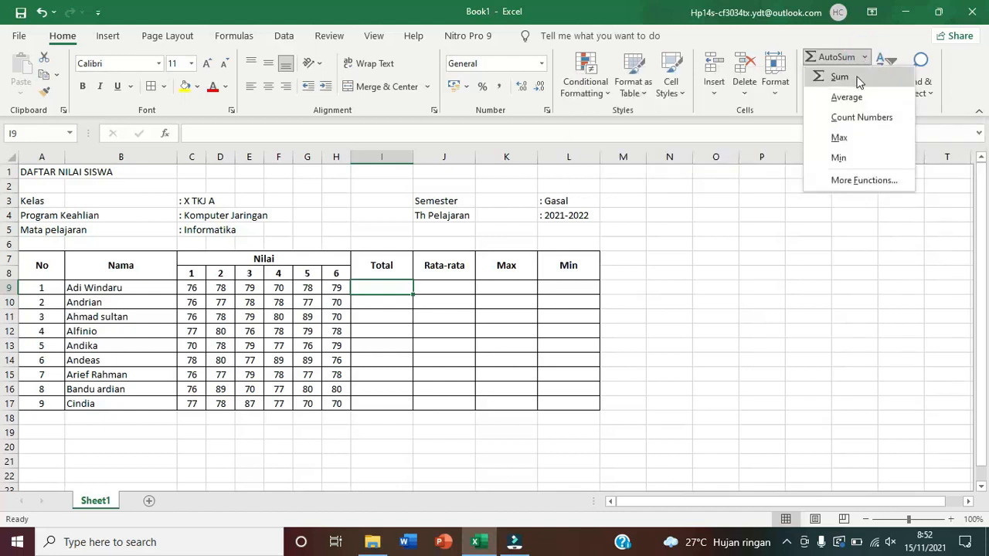
pyautogui.click(865, 61)
pyautogui.click(865, 60)
pyautogui.click(865, 60)
pyautogui.click(865, 60)
# Centre the scores in C9:H17 and narrow the name column B.
pyautogui.moveTo(228, 287); pyautogui.dragTo(378, 403)
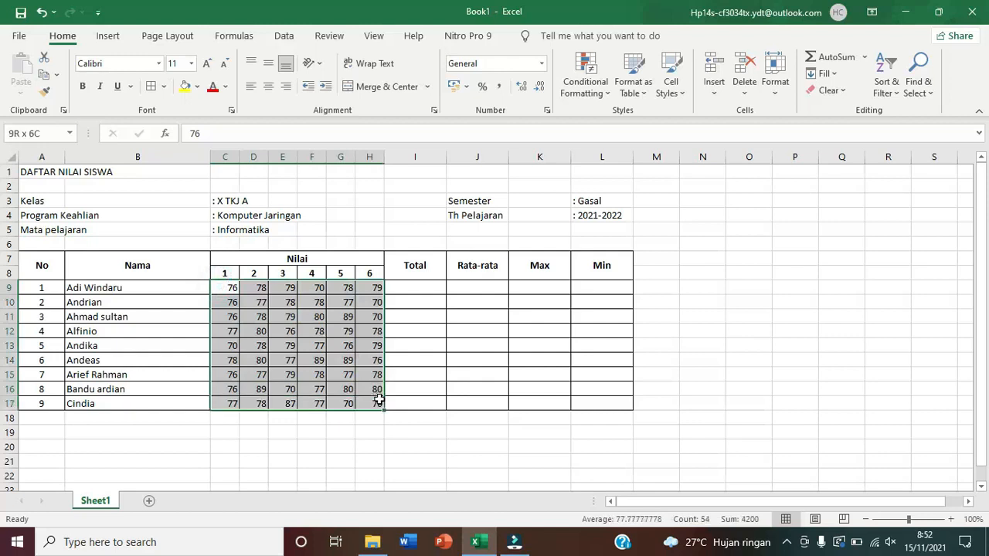
pyautogui.click(268, 86)
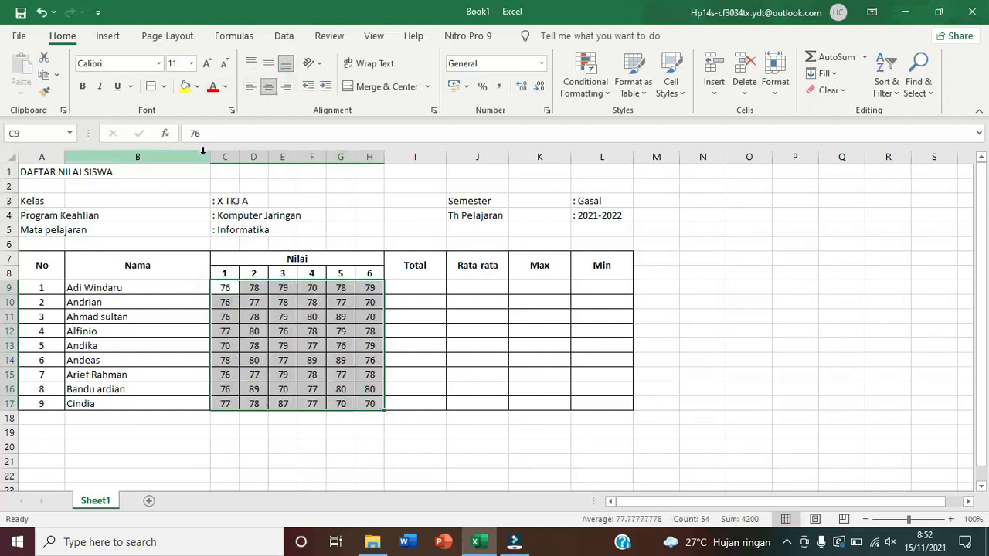
pyautogui.moveTo(210, 157); pyautogui.dragTo(177, 158)
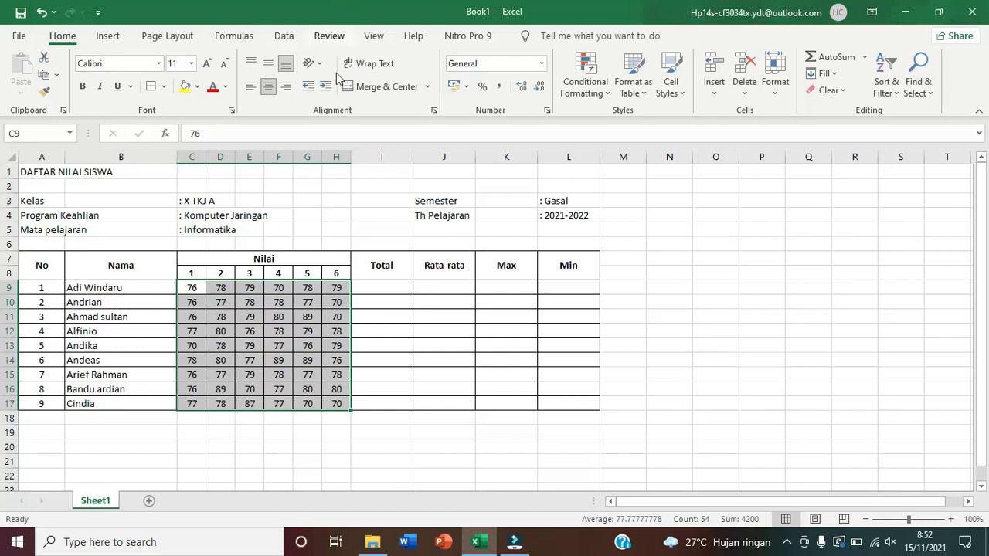
pyautogui.click(396, 287)
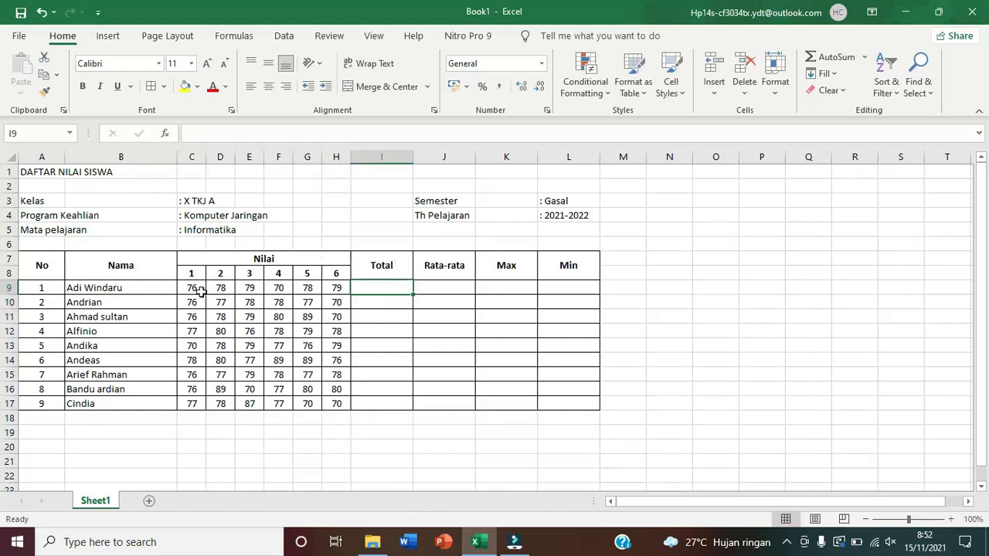
pyautogui.moveTo(192, 287); pyautogui.dragTo(327, 288)
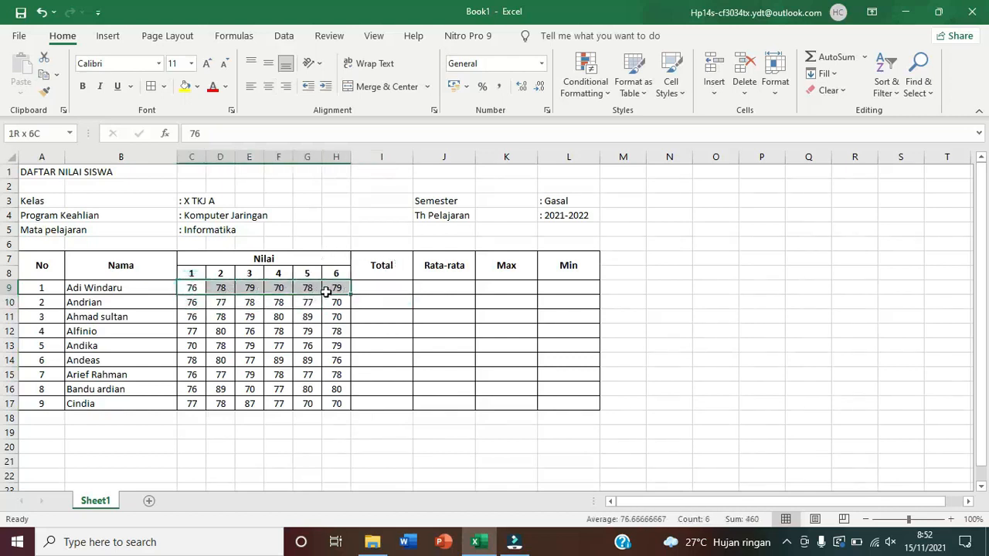
pyautogui.click(387, 287)
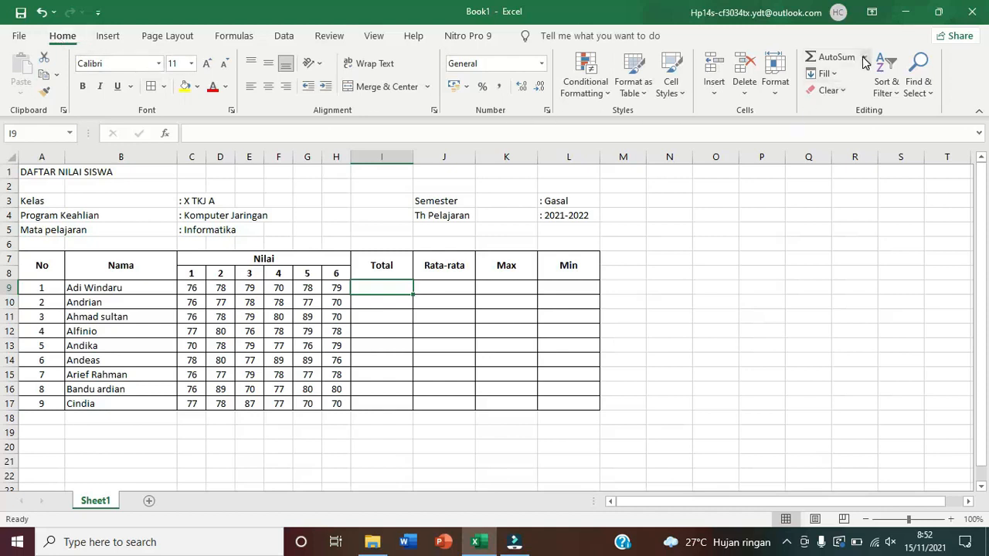
pyautogui.click(390, 288)
pyautogui.click(388, 308)
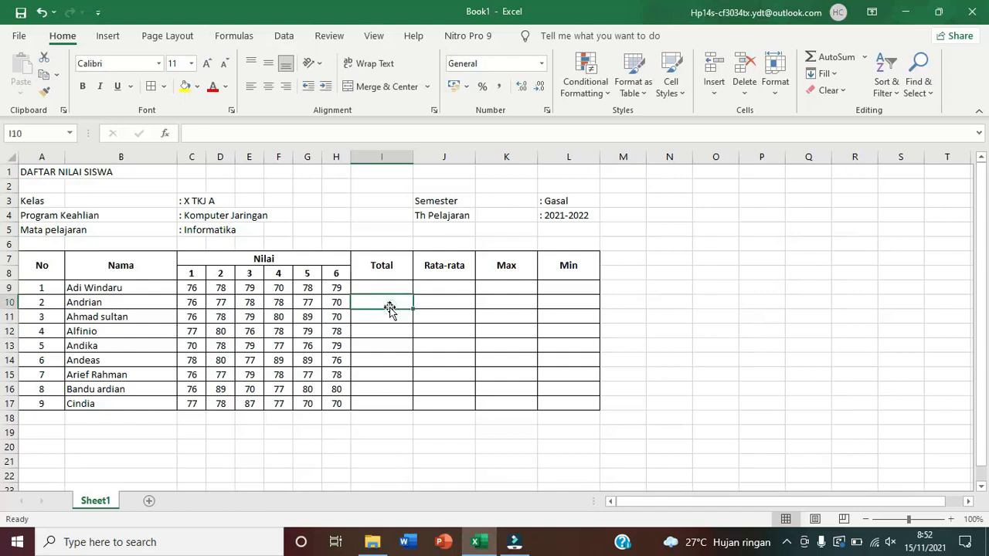
# Calculate the first student's Total in I9 with the Sum function over the scores C9:H9.
pyautogui.click(480, 308)
pyautogui.click(392, 286)
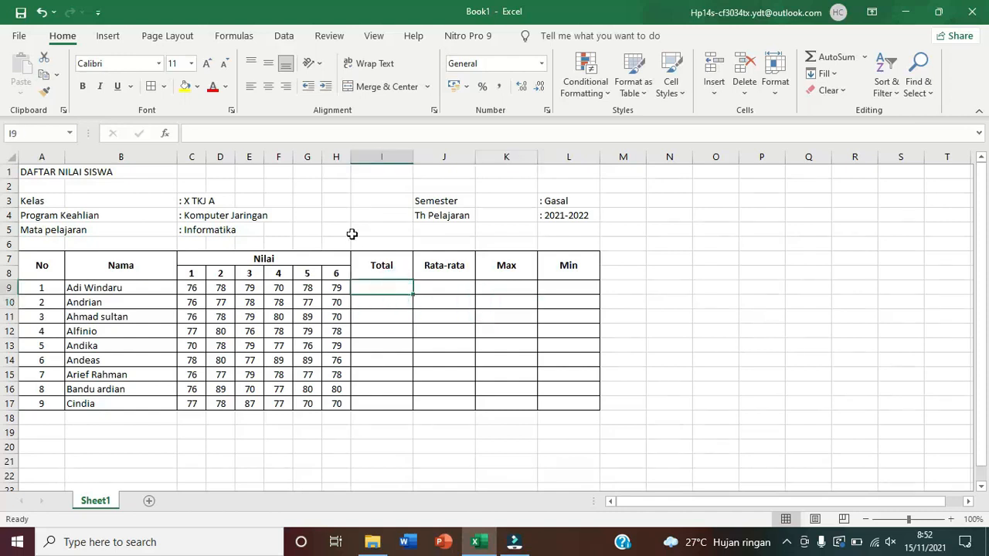
pyautogui.click(864, 58)
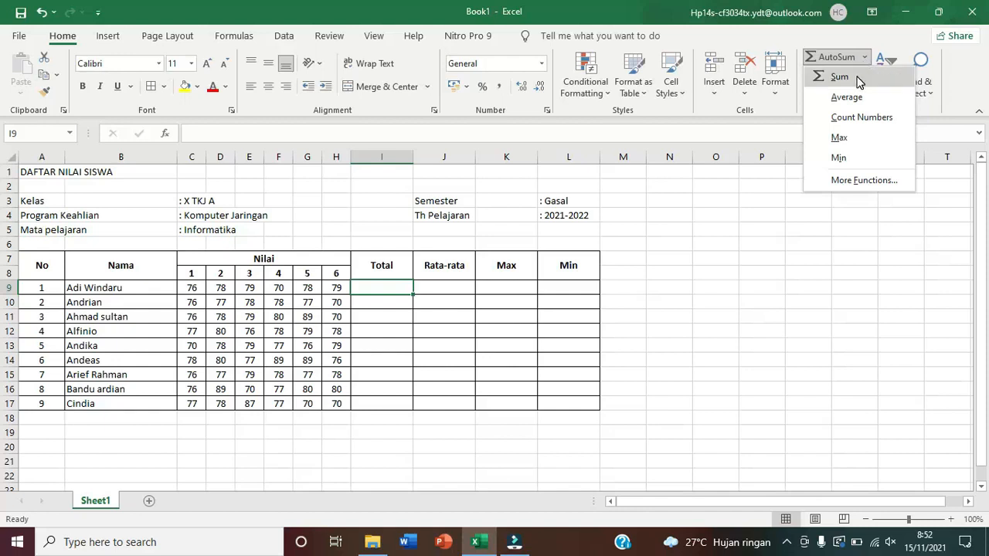
pyautogui.click(858, 77)
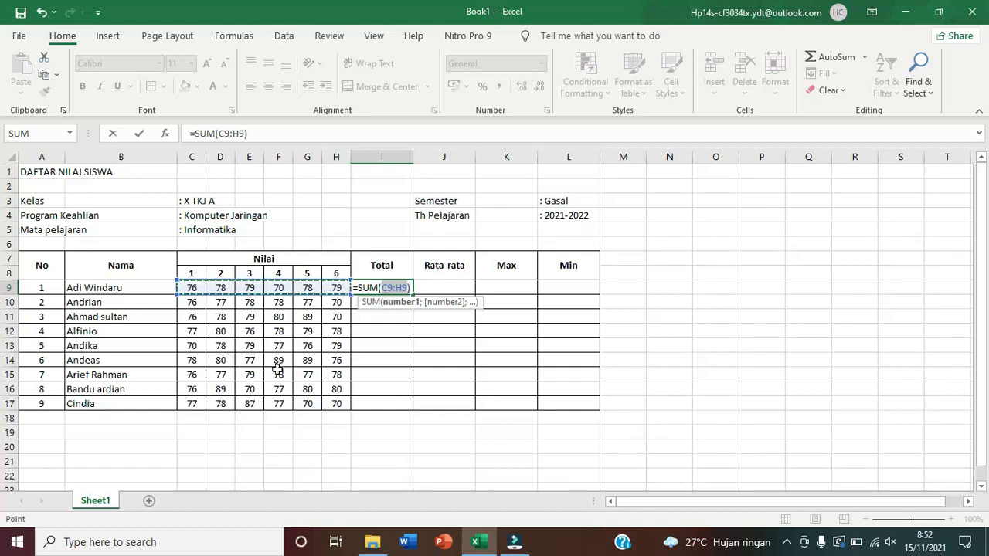
pyautogui.press('Return')
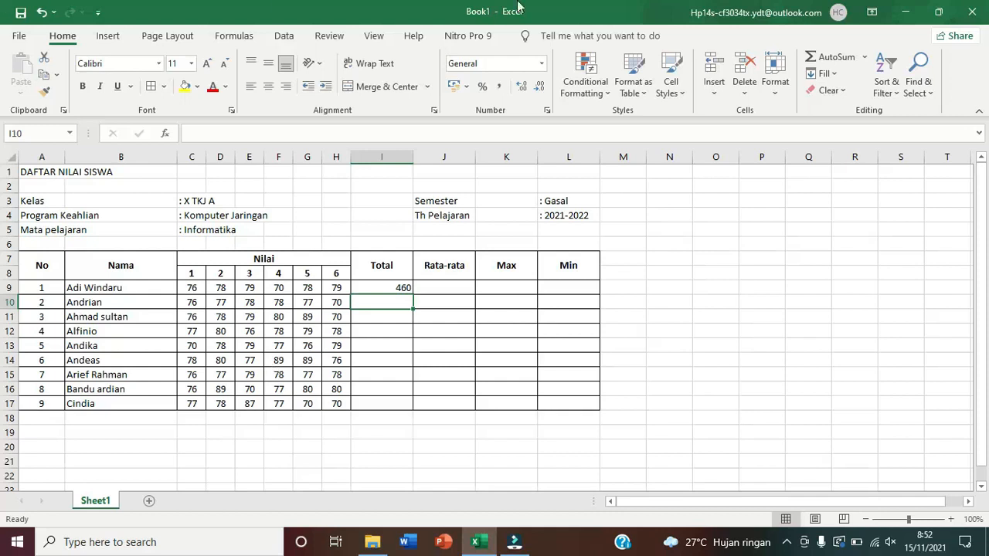
# Copy the Total formula from I9 down to I17 and centre the totals.
pyautogui.click(381, 287)
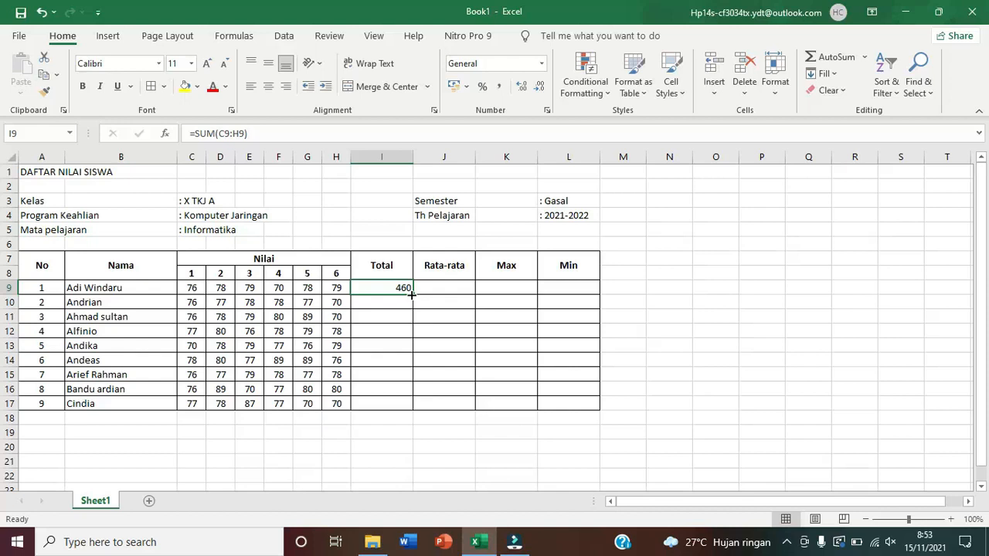
pyautogui.moveTo(411, 294); pyautogui.dragTo(419, 409)
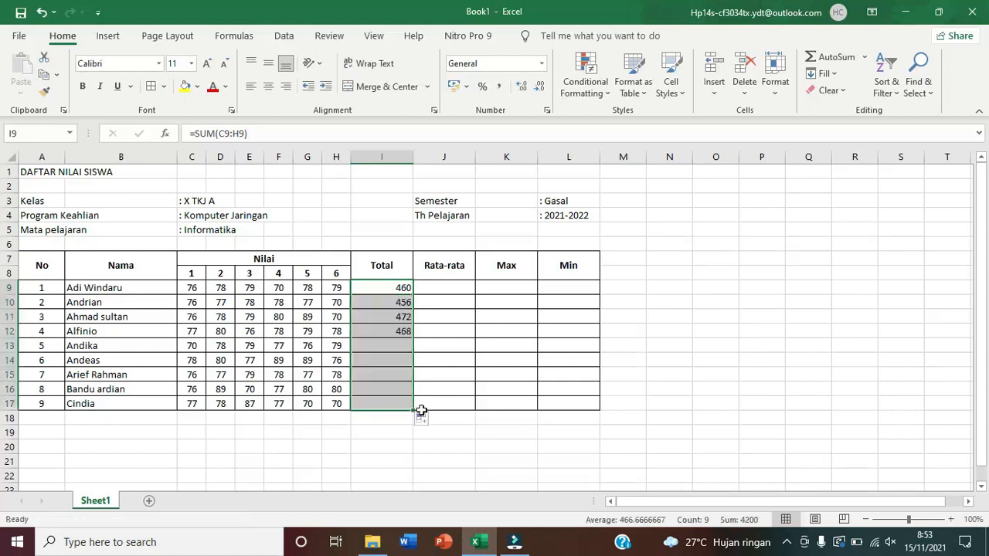
pyautogui.click(268, 86)
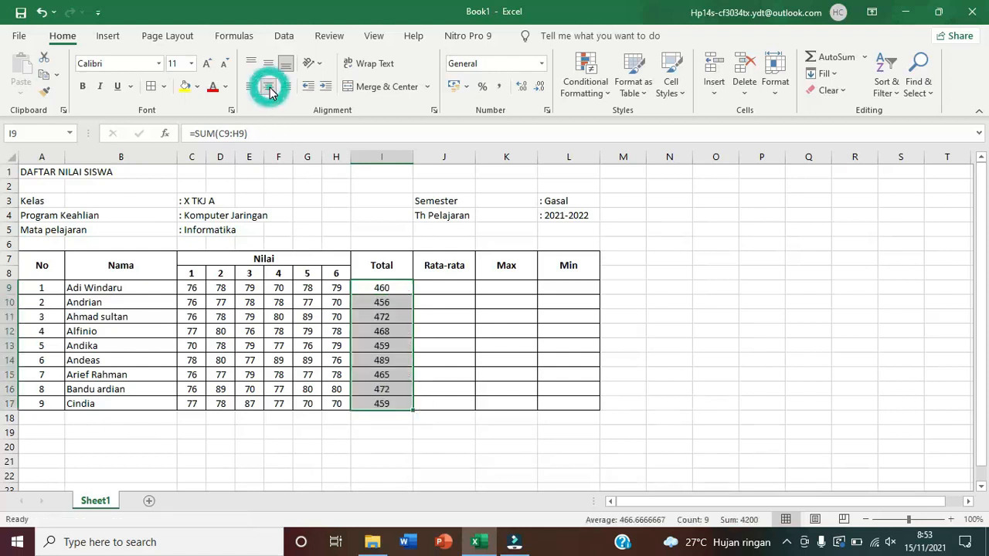
# Calculate the first student's Rata-rata in J9 with the Average function over C9:H9, excluding the Total column.
pyautogui.click(462, 288)
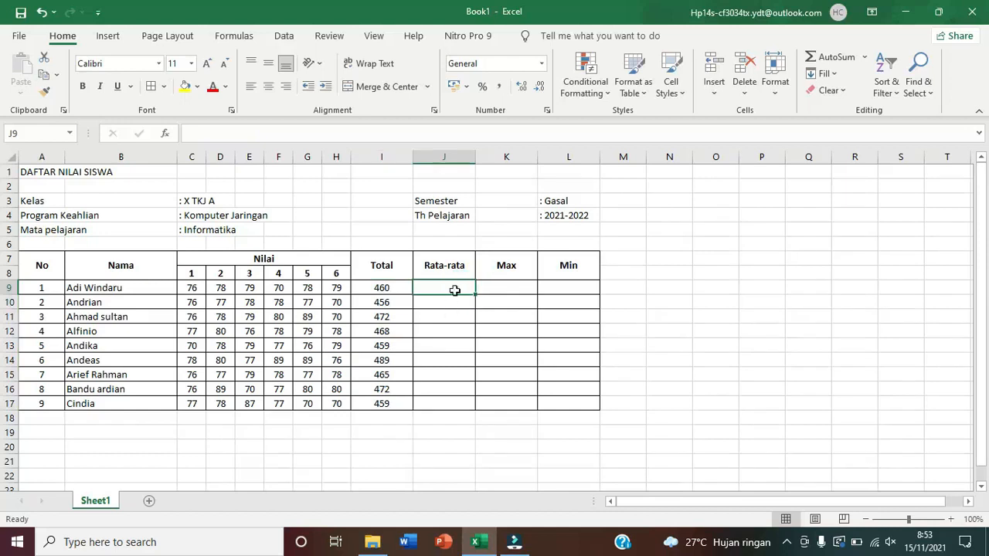
pyautogui.click(457, 331)
pyautogui.click(506, 325)
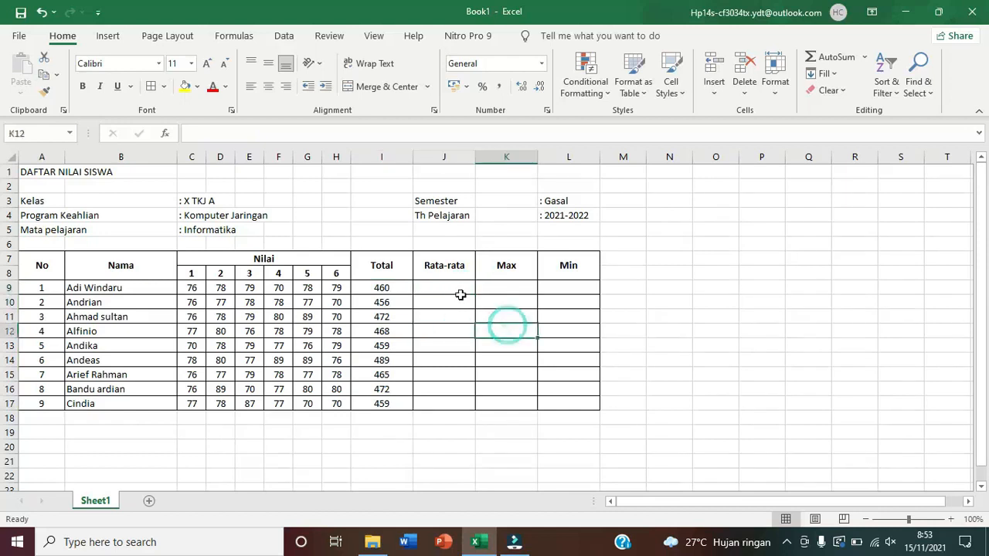
pyautogui.click(459, 288)
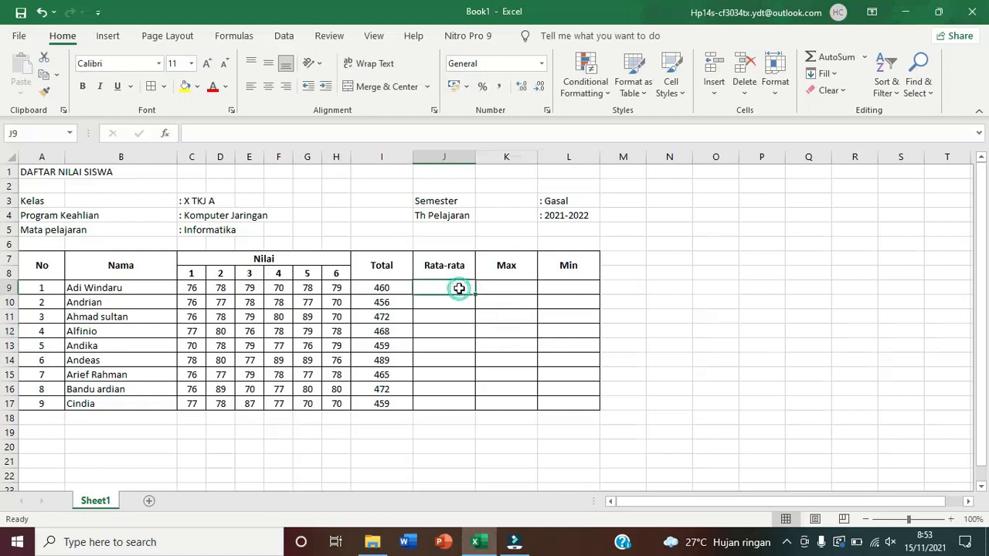
pyautogui.click(864, 57)
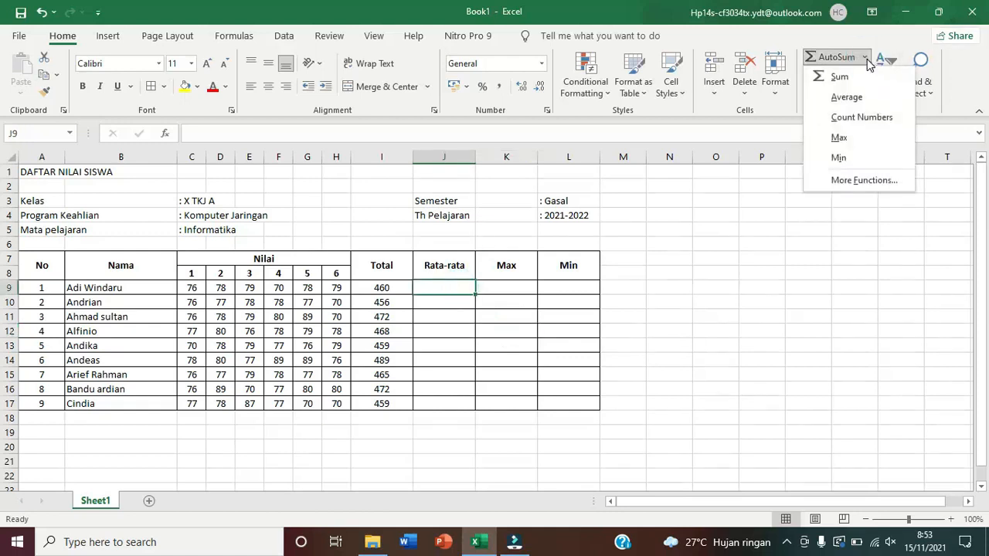
pyautogui.click(847, 97)
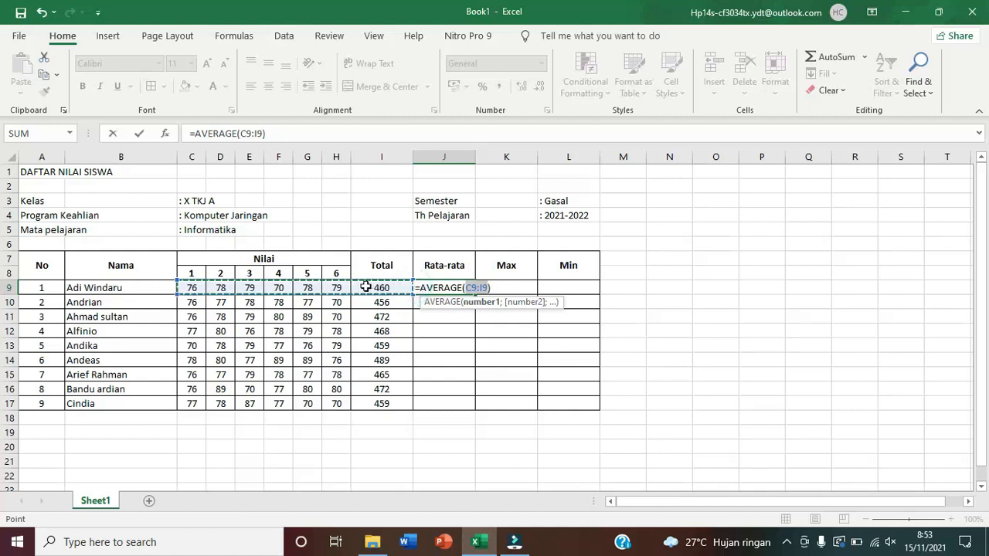
pyautogui.press('BackSpace')
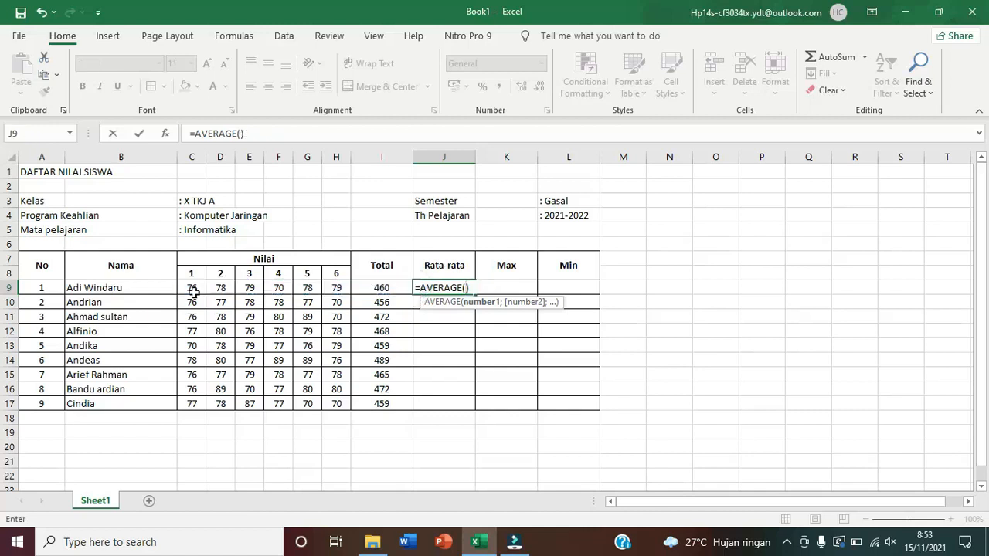
pyautogui.moveTo(191, 290); pyautogui.dragTo(325, 292)
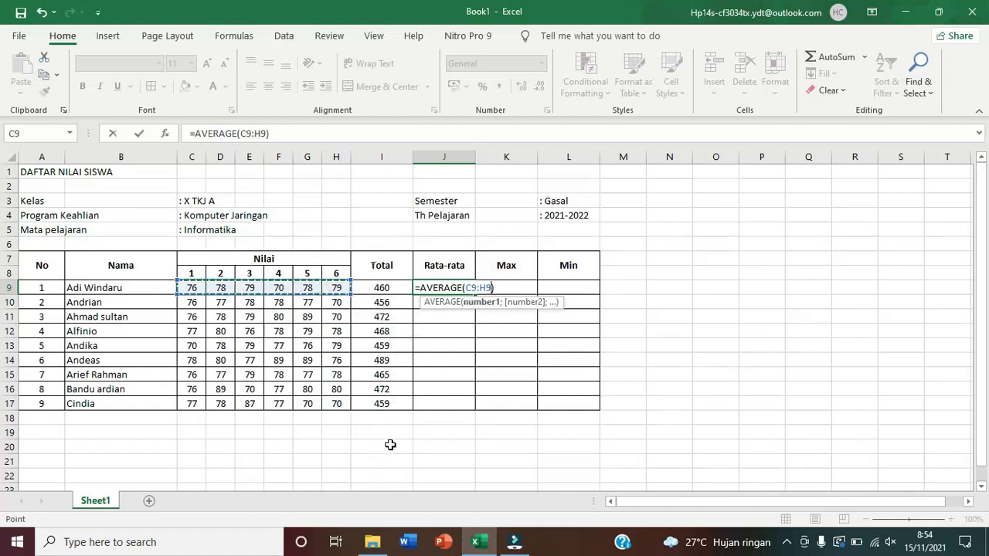
pyautogui.press('Return')
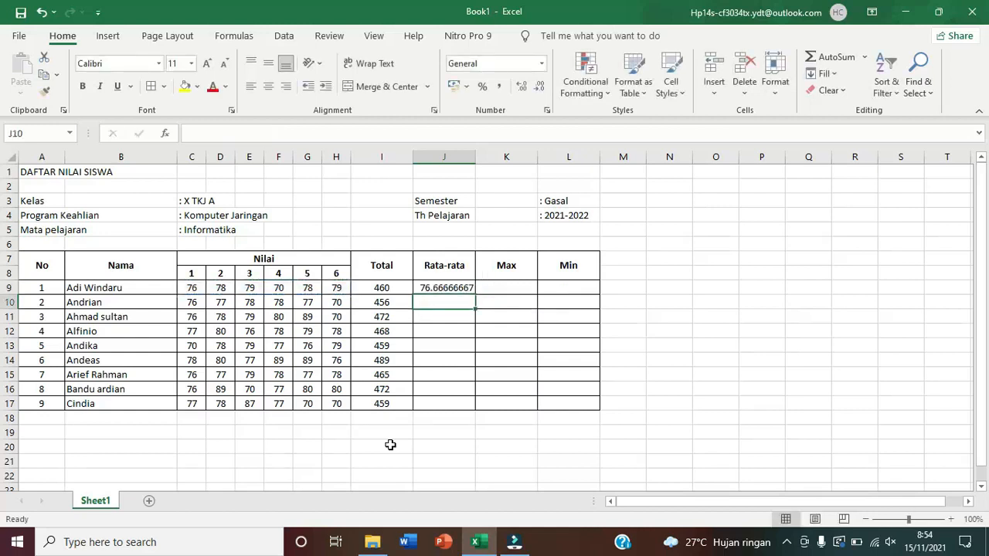
# Format the average in J9 to show no decimal places.
pyautogui.click(460, 288)
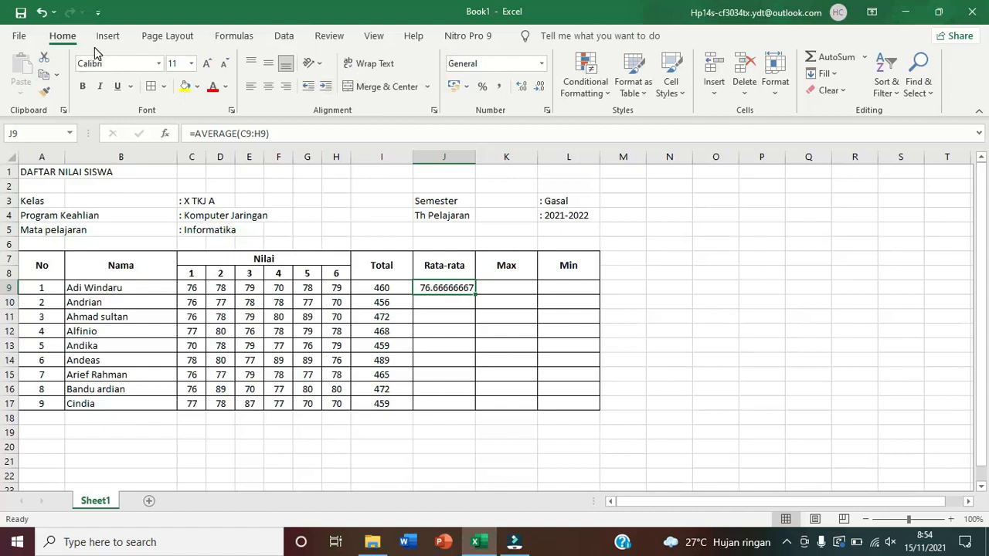
pyautogui.click(522, 87)
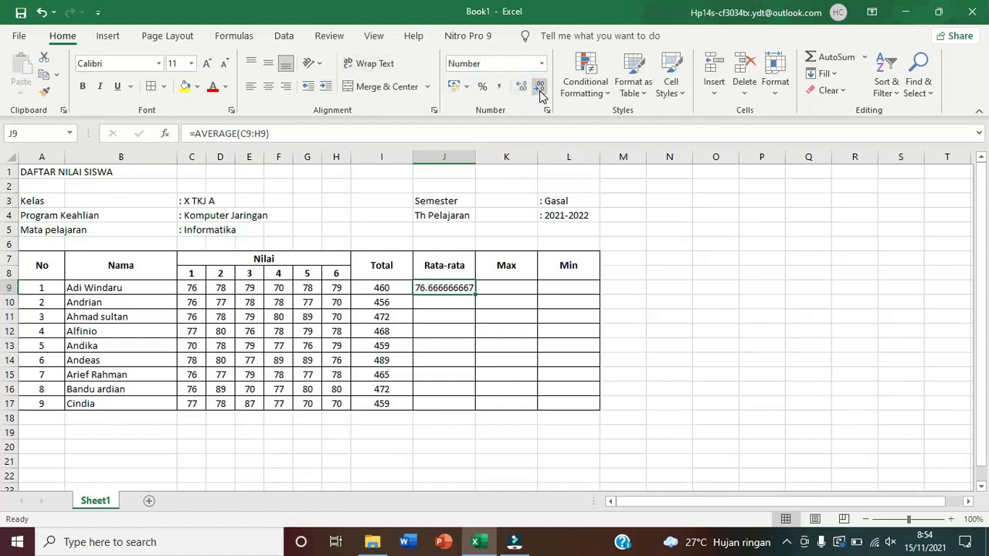
pyautogui.click(539, 88)
pyautogui.click(539, 87)
pyautogui.click(540, 87)
pyautogui.click(540, 87)
pyautogui.click(541, 87)
pyautogui.click(542, 88)
pyautogui.click(542, 88)
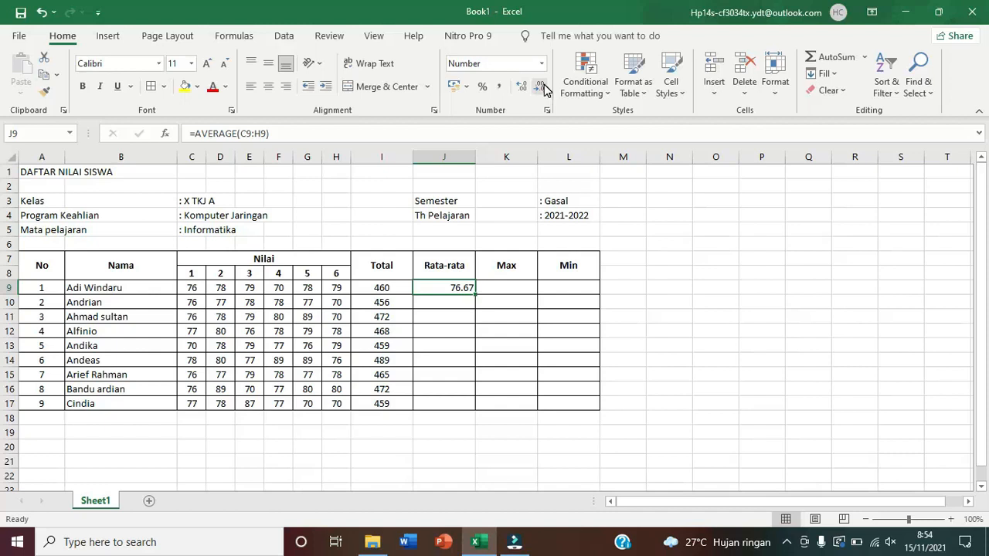
pyautogui.click(543, 87)
pyautogui.click(543, 87)
# Copy the average formula from J9 down to J17 and centre the averages.
pyautogui.moveTo(473, 292); pyautogui.dragTo(477, 410)
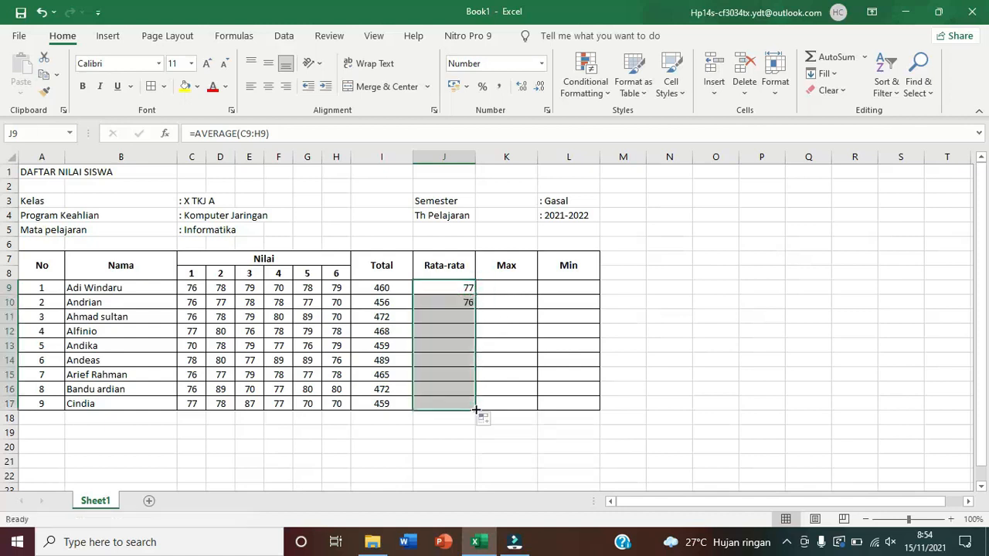
pyautogui.click(269, 86)
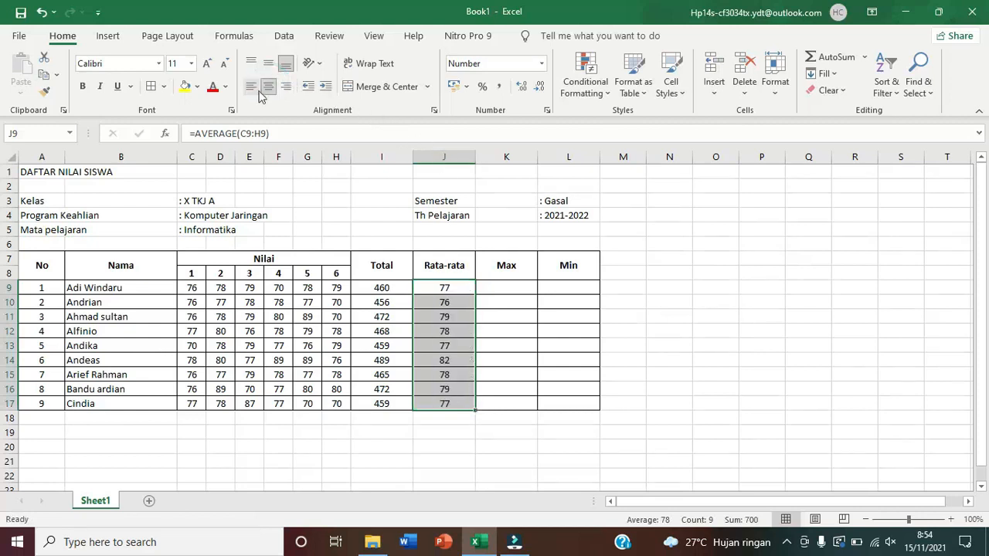
pyautogui.click(578, 378)
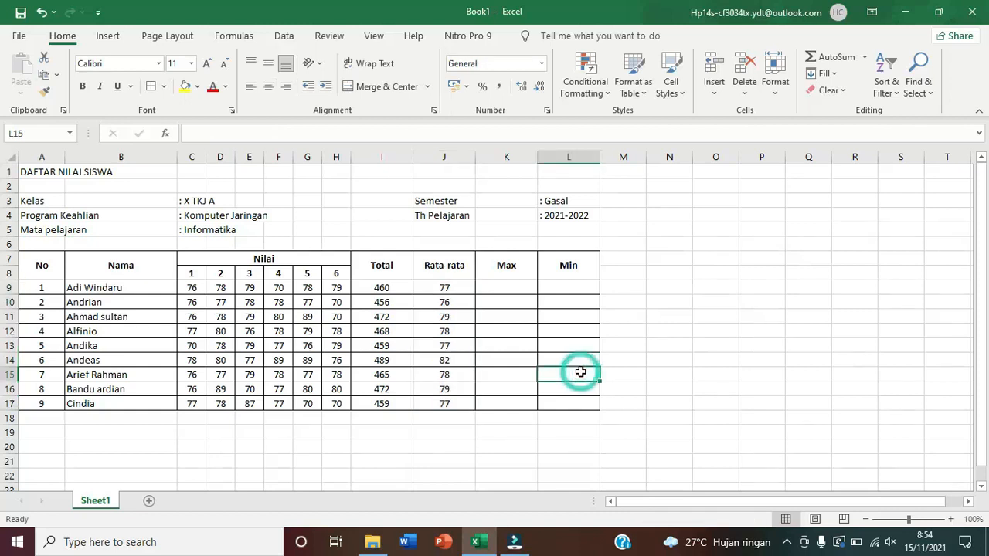
# Find the first student's highest score in K9 with the Max function over C9:H9.
pyautogui.click(493, 288)
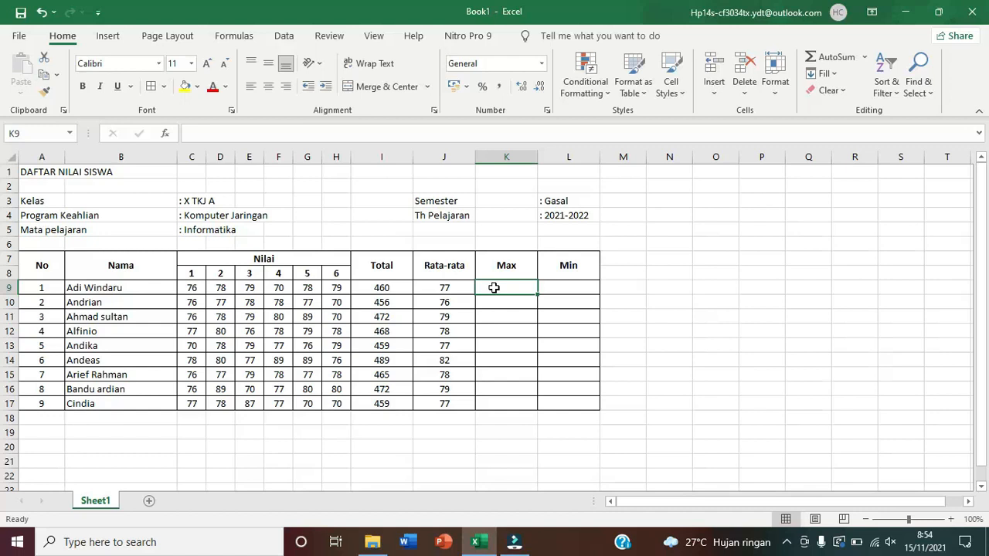
pyautogui.click(865, 59)
pyautogui.click(862, 140)
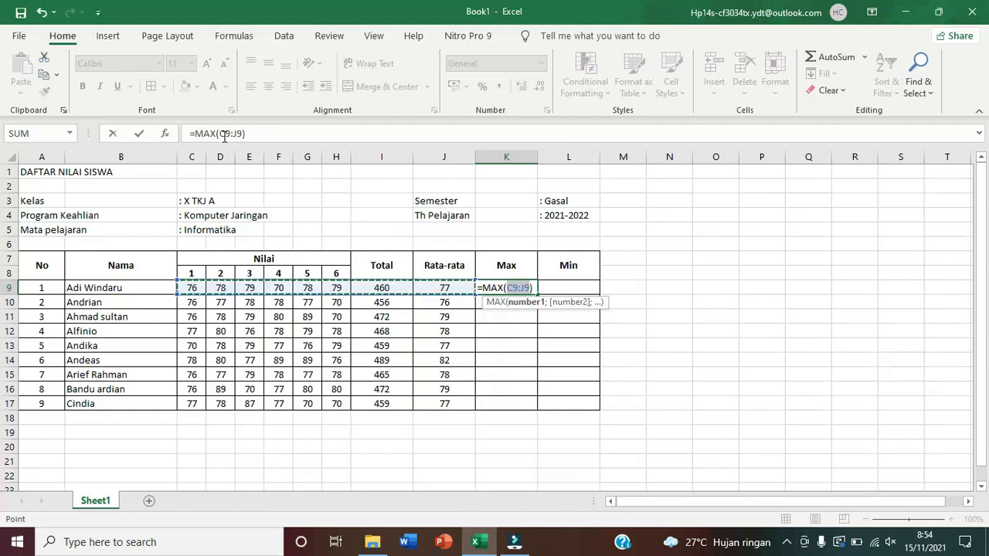
pyautogui.moveTo(192, 287); pyautogui.dragTo(308, 292)
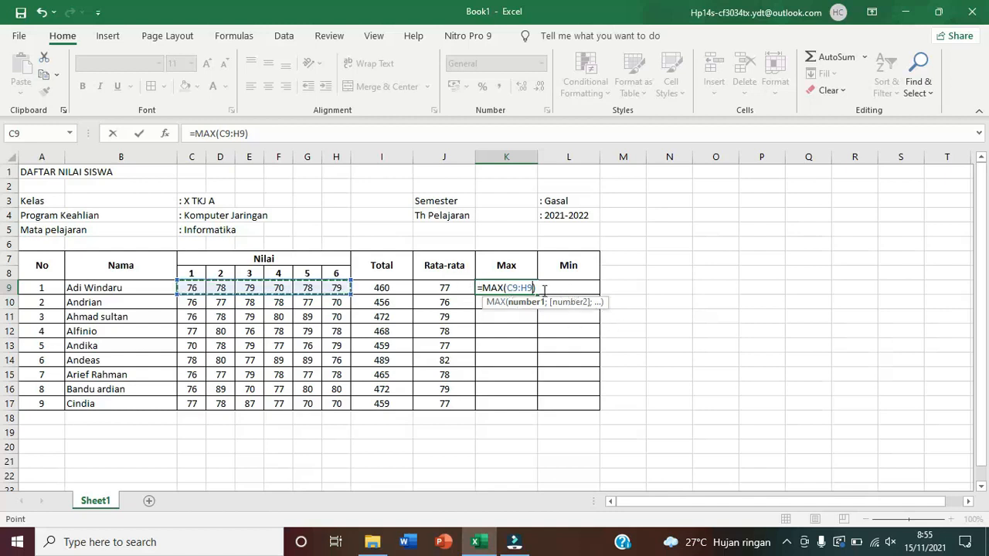
pyautogui.press('Return')
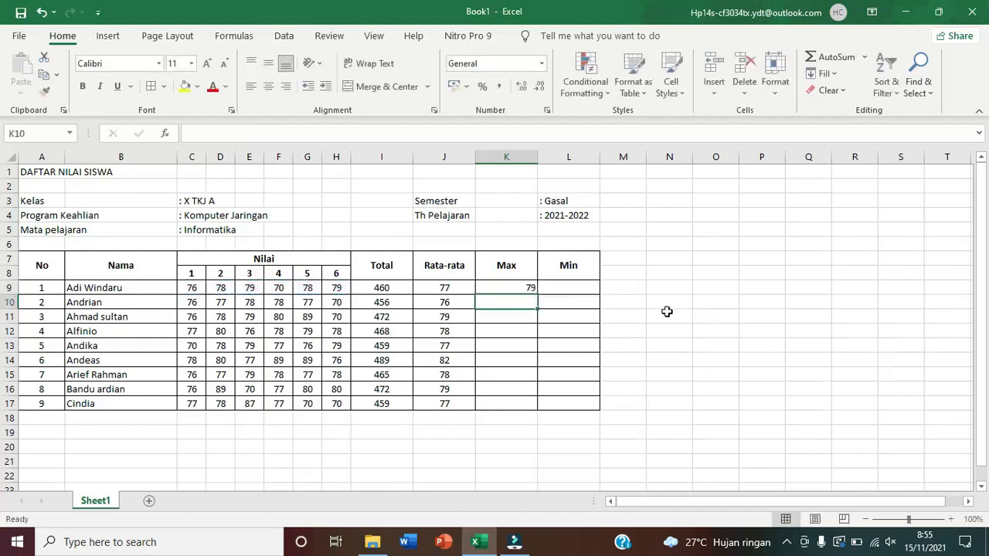
# Copy the Max formula from K9 down to K17 and centre the results.
pyautogui.click(524, 287)
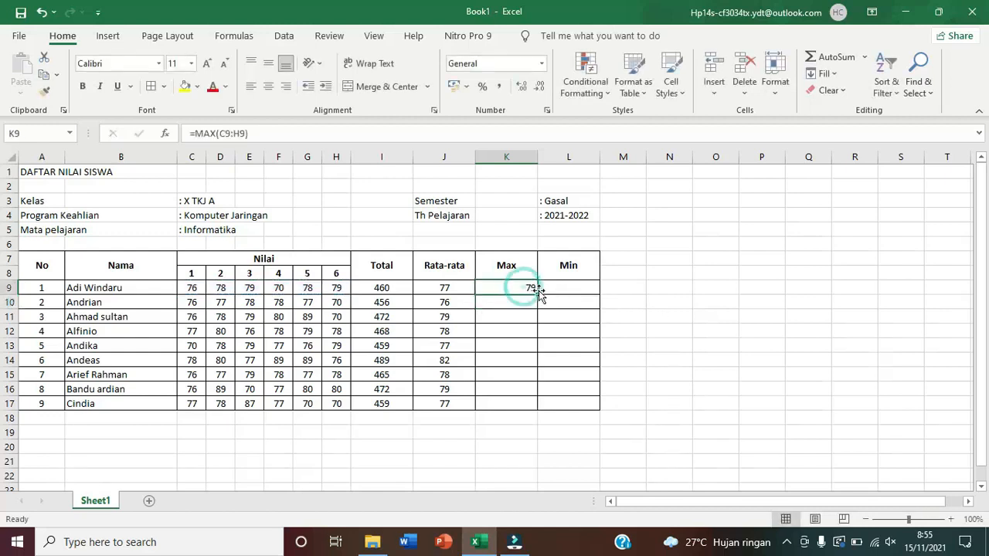
pyautogui.moveTo(537, 293); pyautogui.dragTo(537, 412)
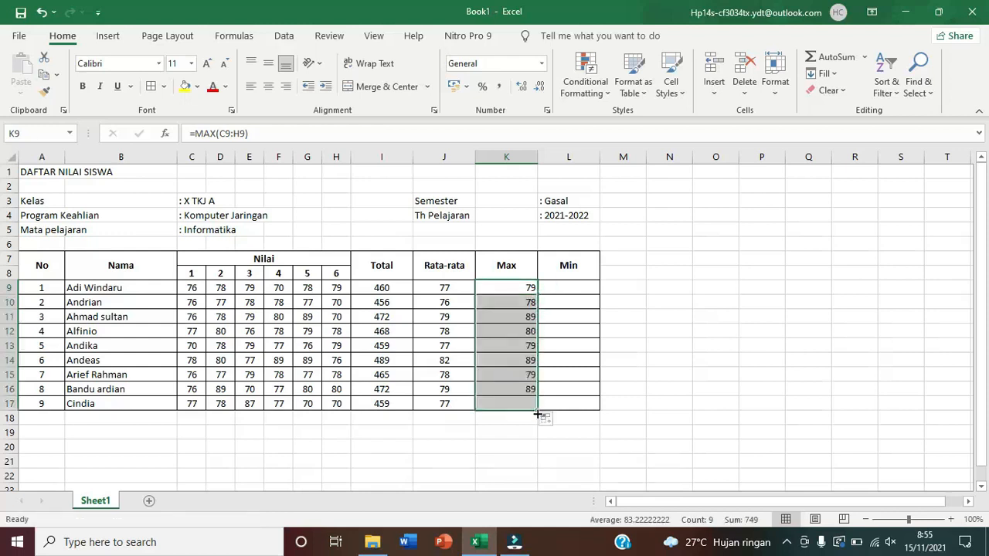
pyautogui.click(266, 86)
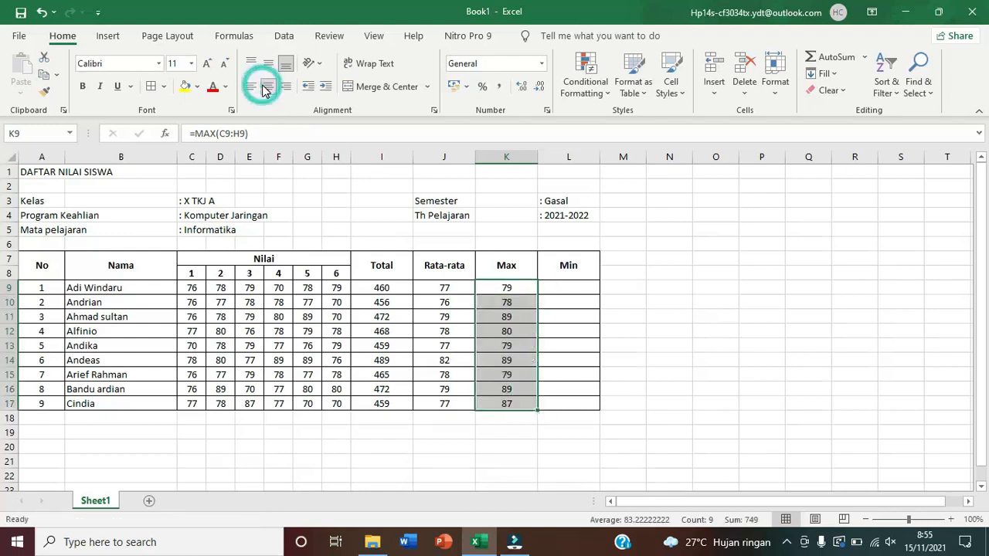
# Find the first student's lowest score in L9 with the Min function over C9:H9.
pyautogui.click(568, 288)
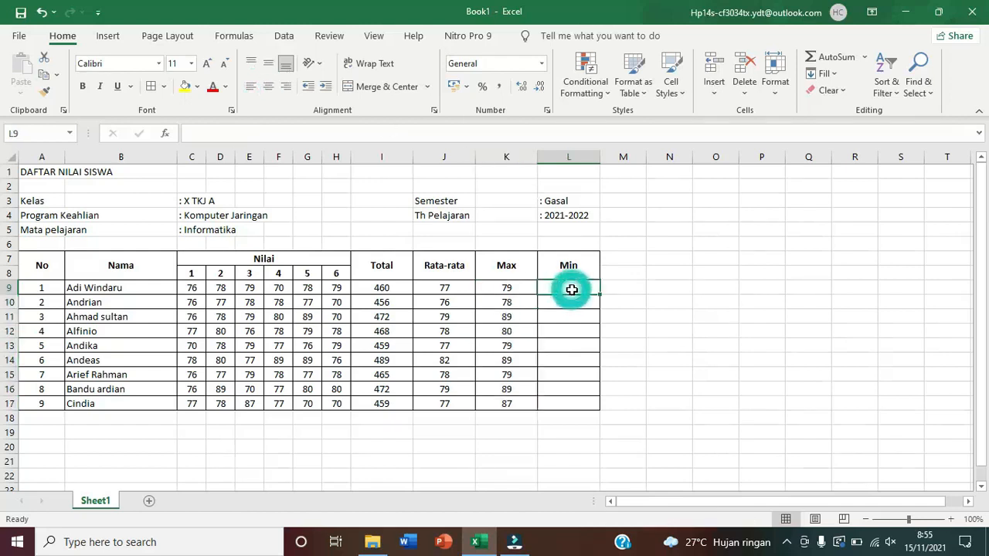
pyautogui.click(864, 57)
pyautogui.click(874, 161)
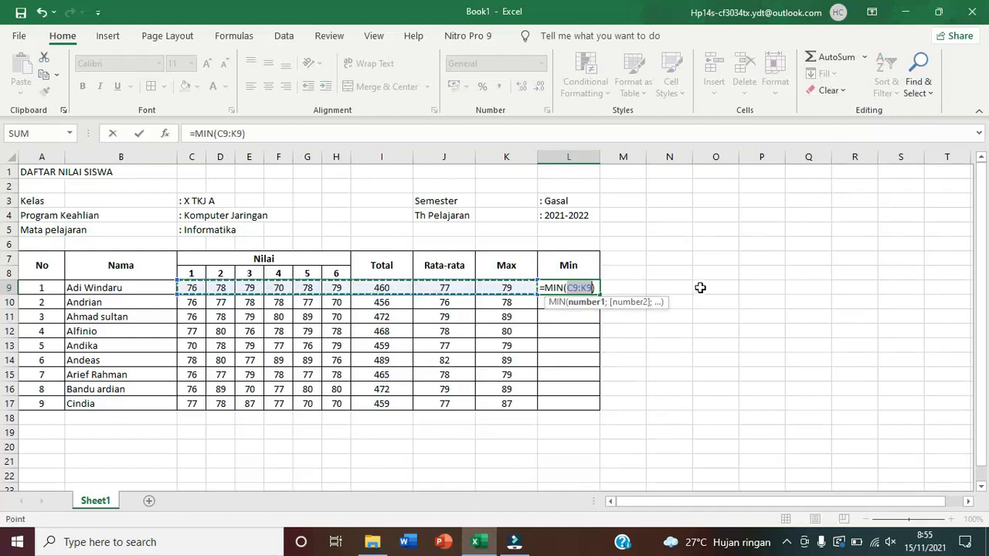
pyautogui.press('BackSpace')
pyautogui.moveTo(191, 287); pyautogui.dragTo(329, 288)
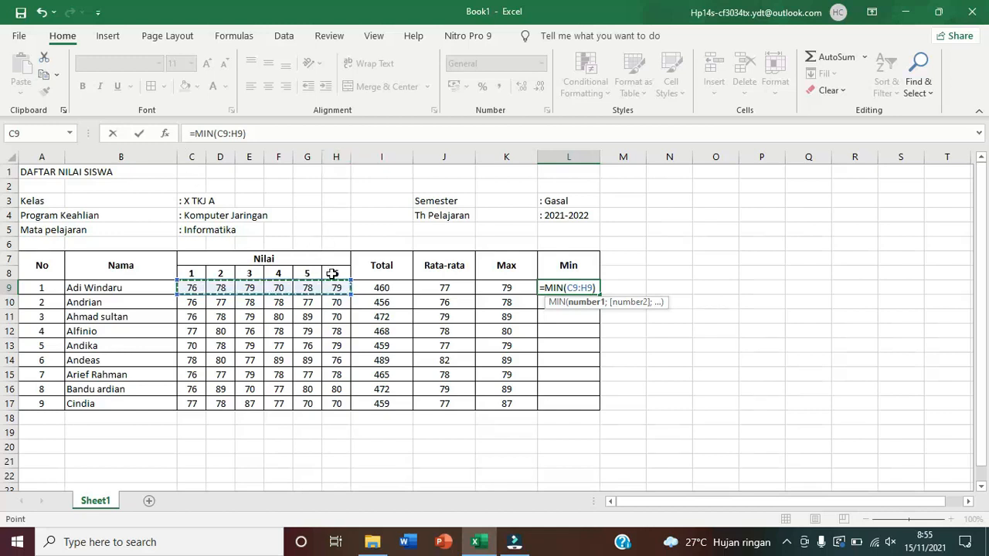
pyautogui.press('Return')
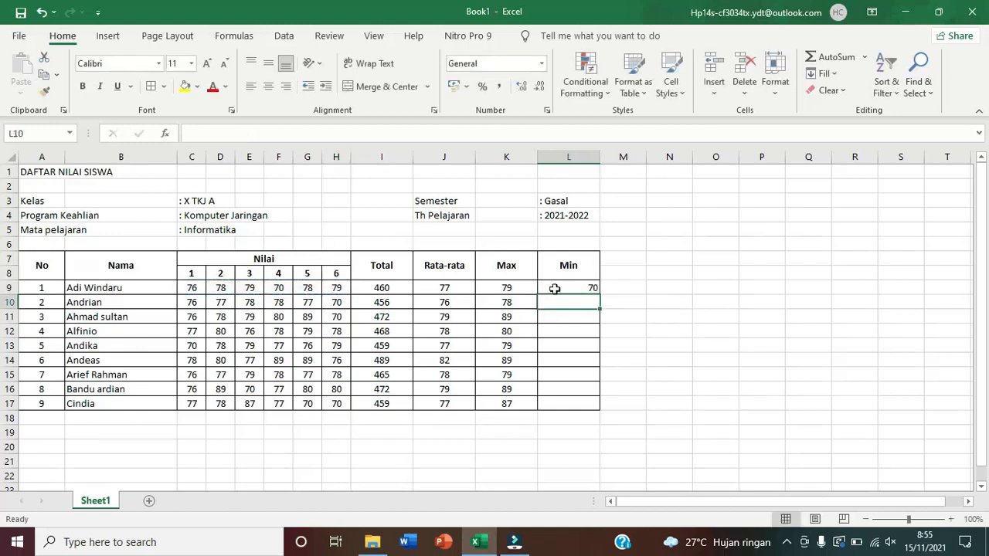
# Copy the Min formula from L9 down to L17 and centre the results.
pyautogui.click(554, 289)
pyautogui.moveTo(599, 295); pyautogui.dragTo(596, 411)
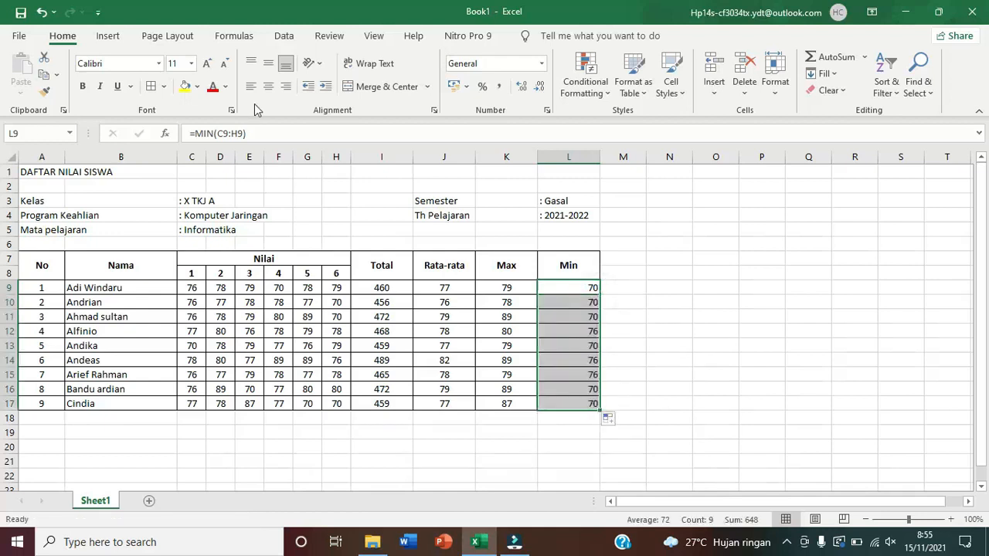
pyautogui.click(268, 86)
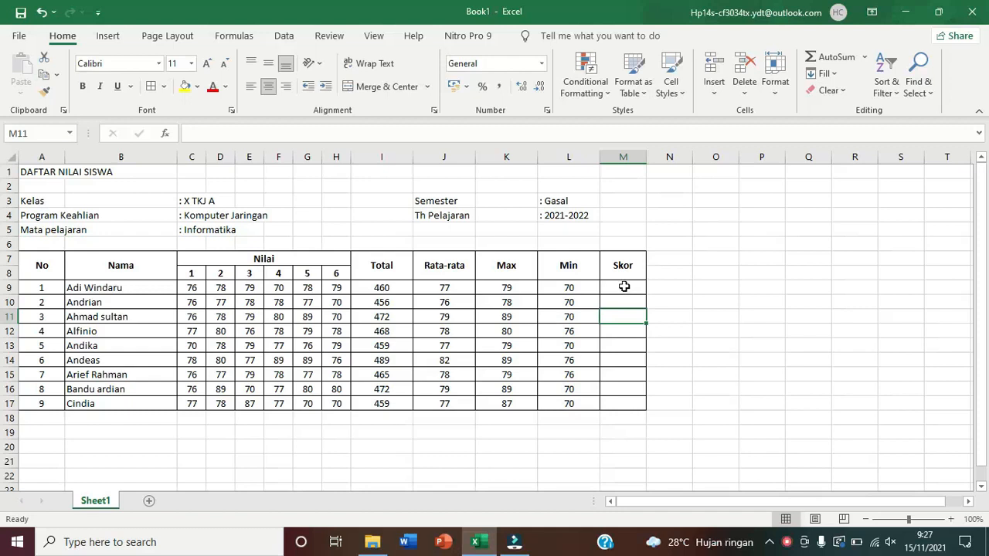
# Review the Skor formula =IF(J9>=80;"A";"B") in M9 and copy it down to M17.
pyautogui.doubleClick(624, 288)
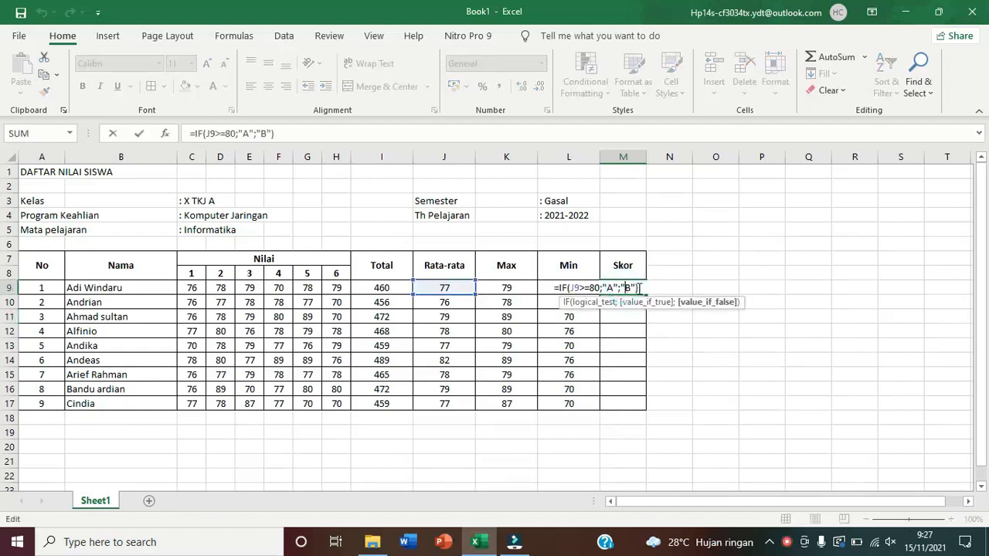
pyautogui.click(640, 288)
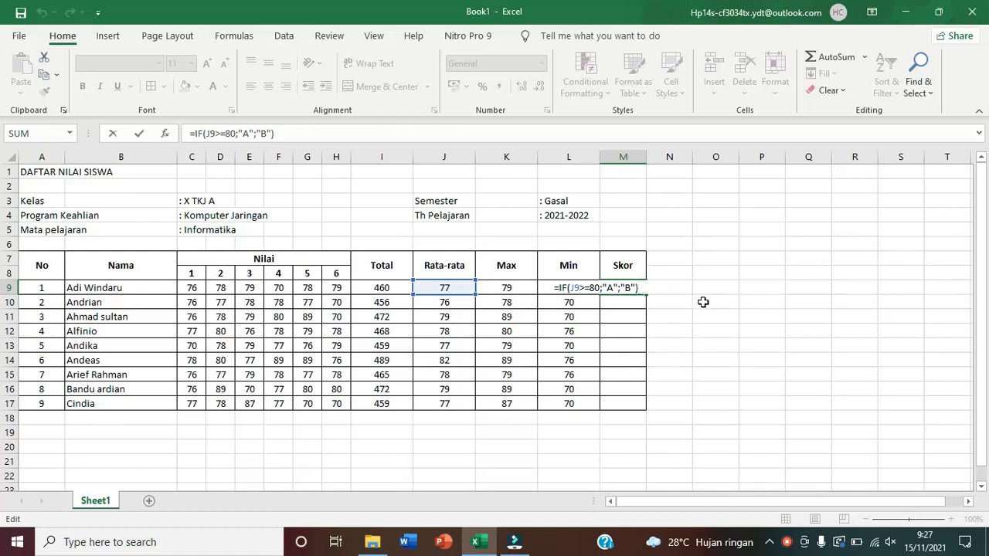
pyautogui.press('Return')
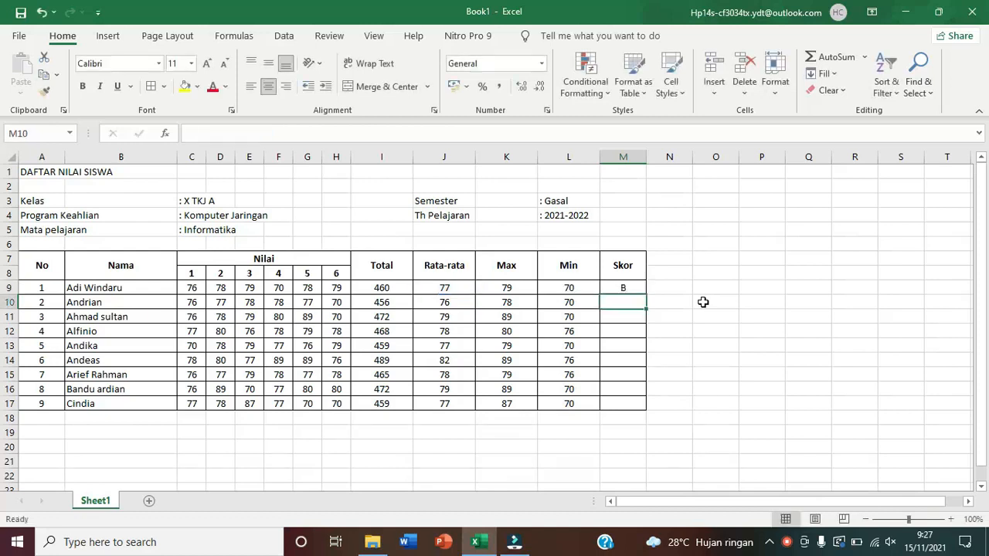
pyautogui.click(626, 285)
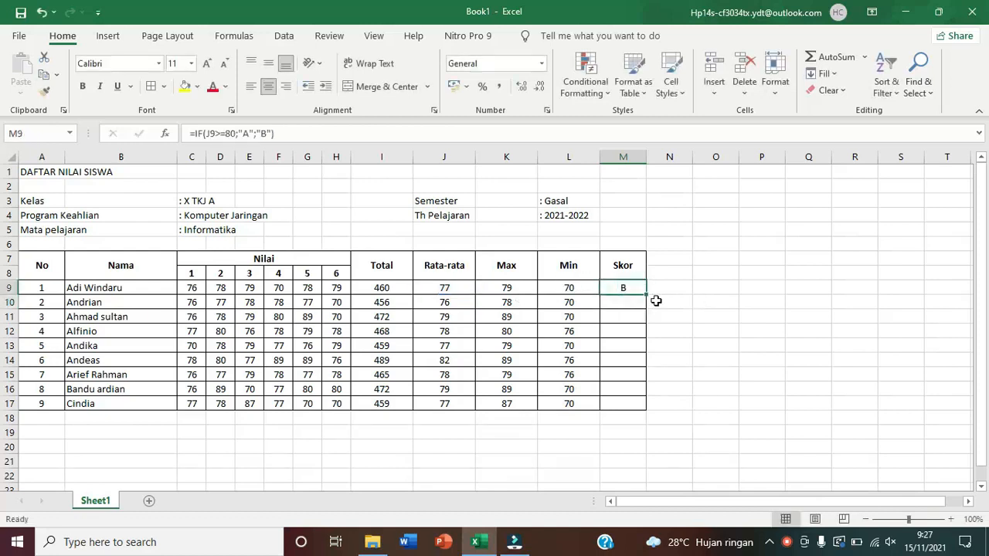
pyautogui.moveTo(647, 294); pyautogui.dragTo(649, 413)
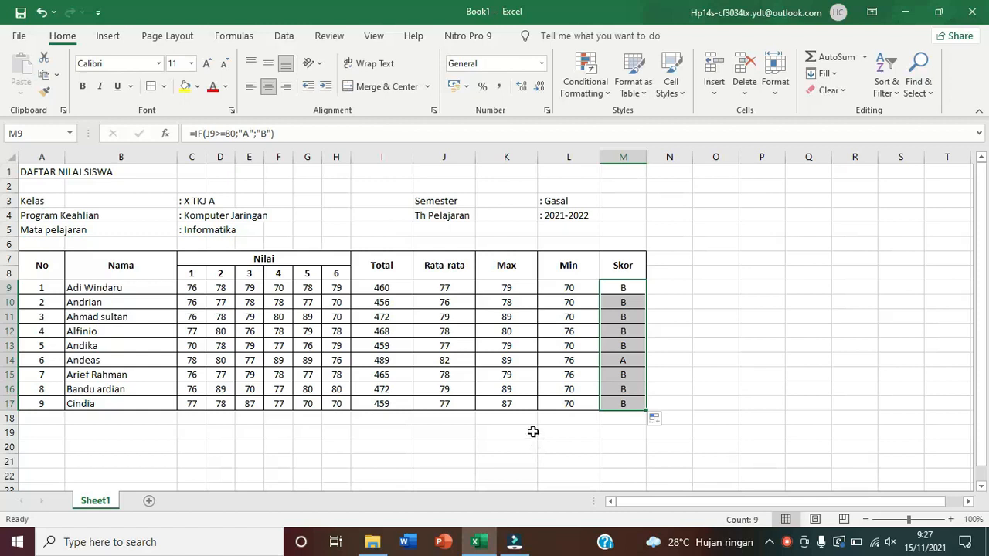
pyautogui.click(532, 431)
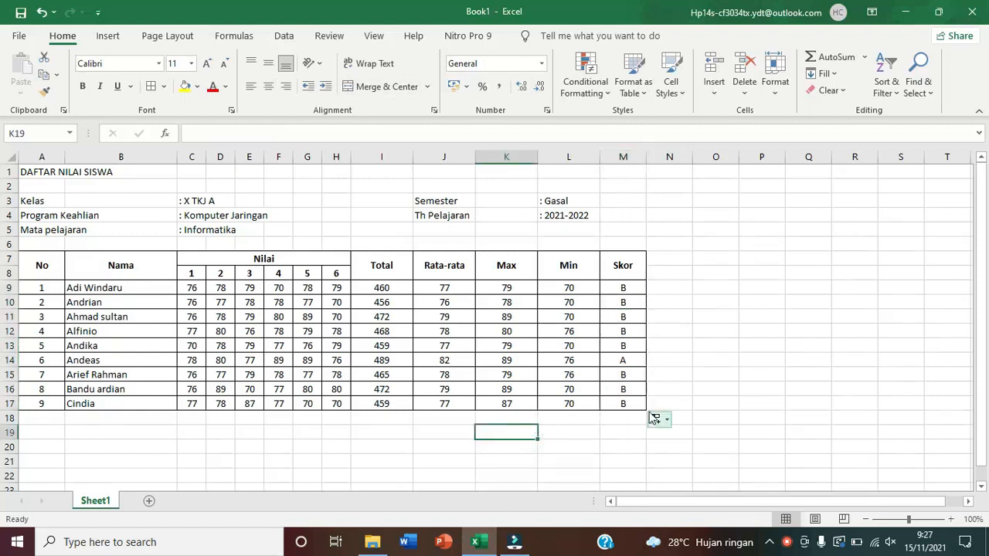
# Inspect the IF formulas in M16 and M9 to check which average cell each one refers to.
pyautogui.doubleClick(624, 388)
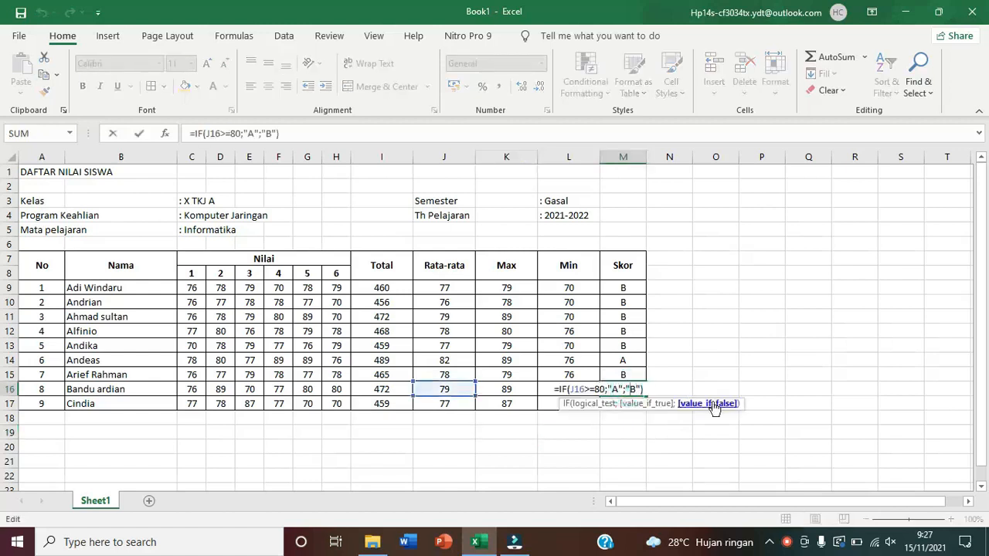
pyautogui.press('Return')
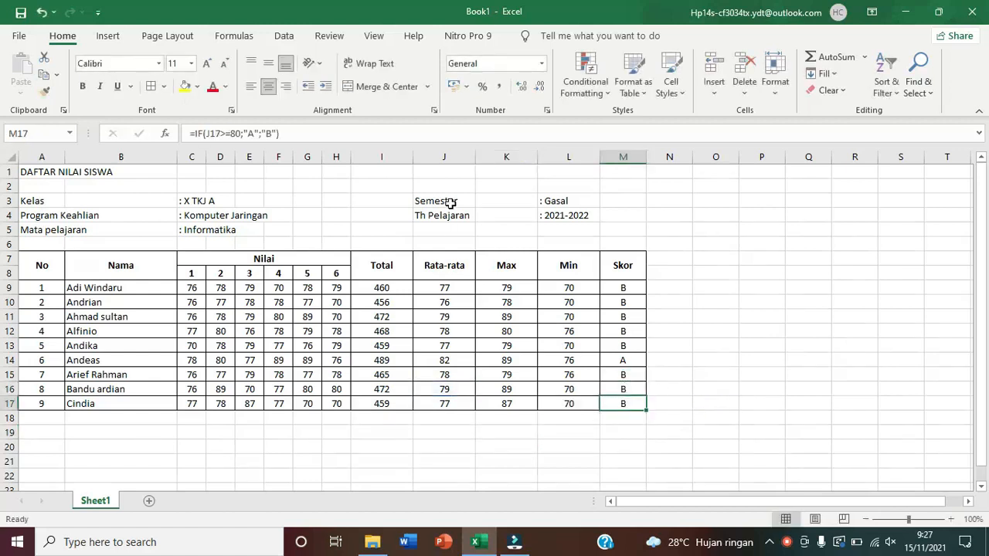
pyautogui.doubleClick(629, 286)
pyautogui.press('Return')
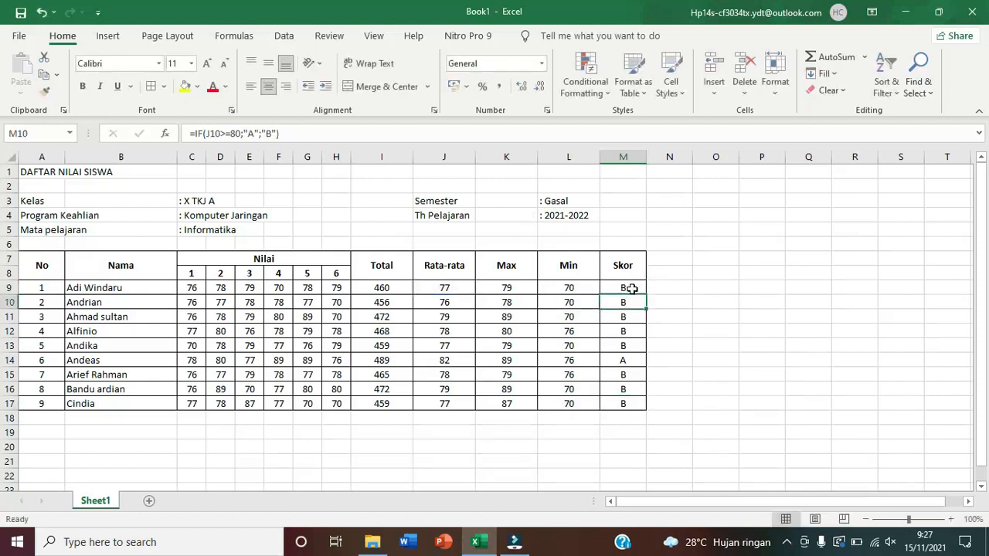
# Fill the Skor column again from M9 down to M17 with the IF formula.
pyautogui.click(633, 288)
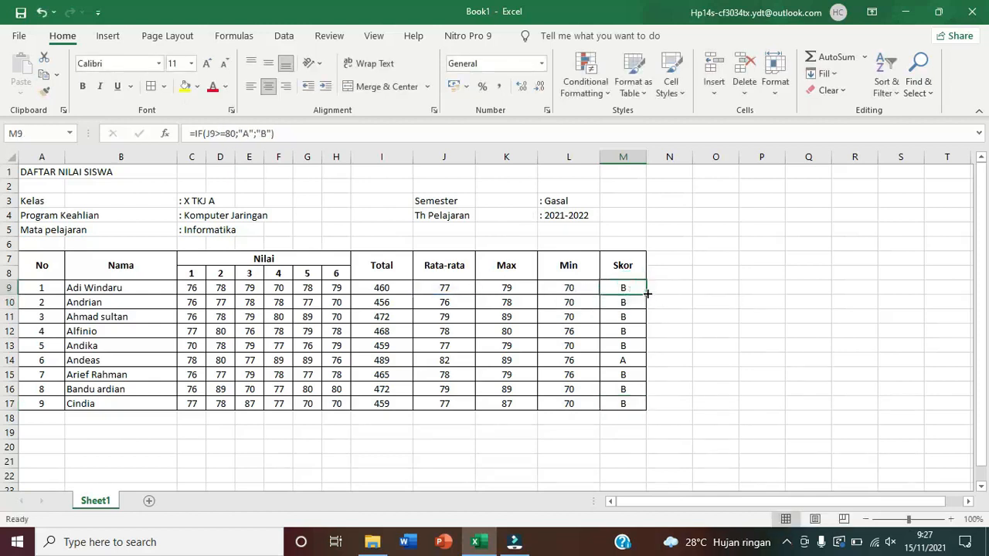
pyautogui.moveTo(646, 292); pyautogui.dragTo(646, 415)
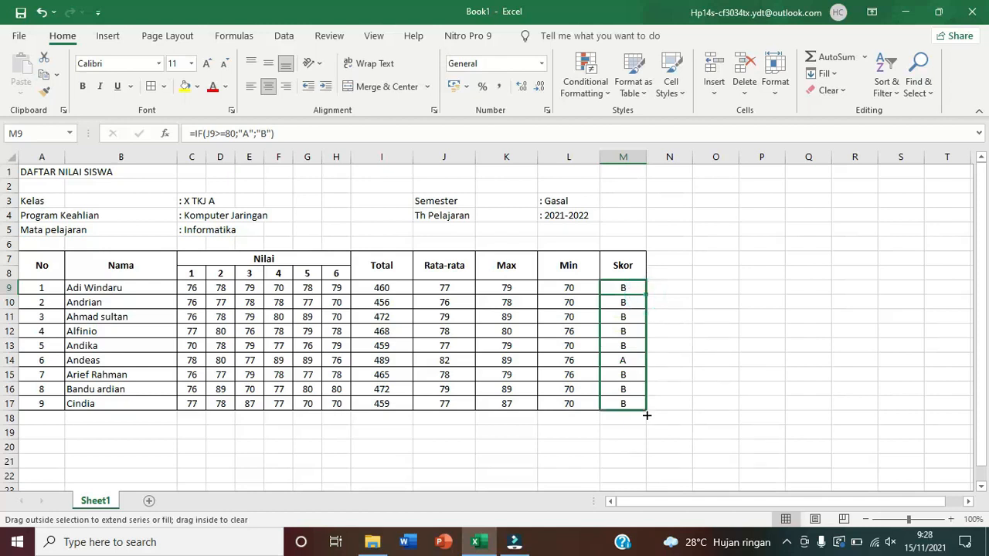
pyautogui.moveTo(647, 415); pyautogui.dragTo(646, 414)
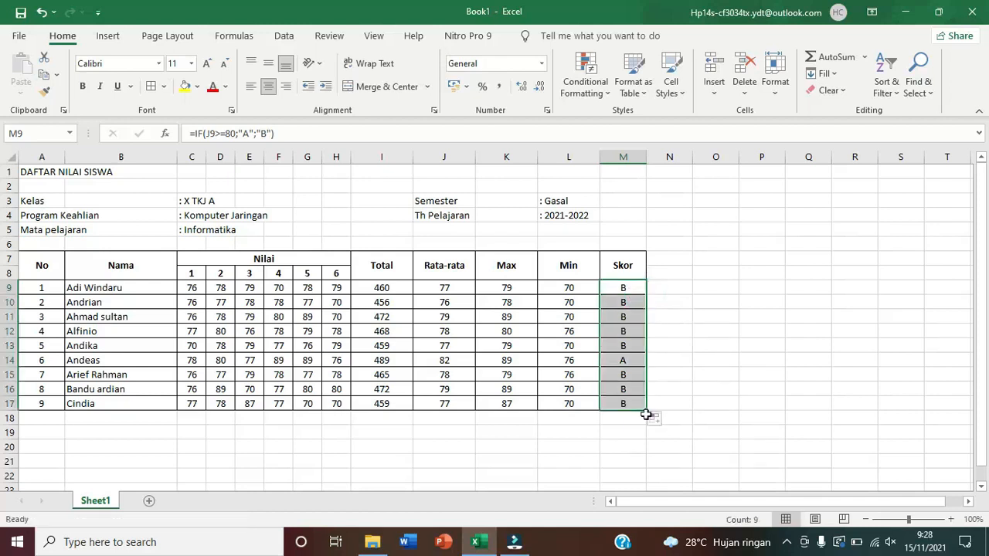
# Compare the sixth student's average in J14 with the letter Skor in M14.
pyautogui.click(445, 361)
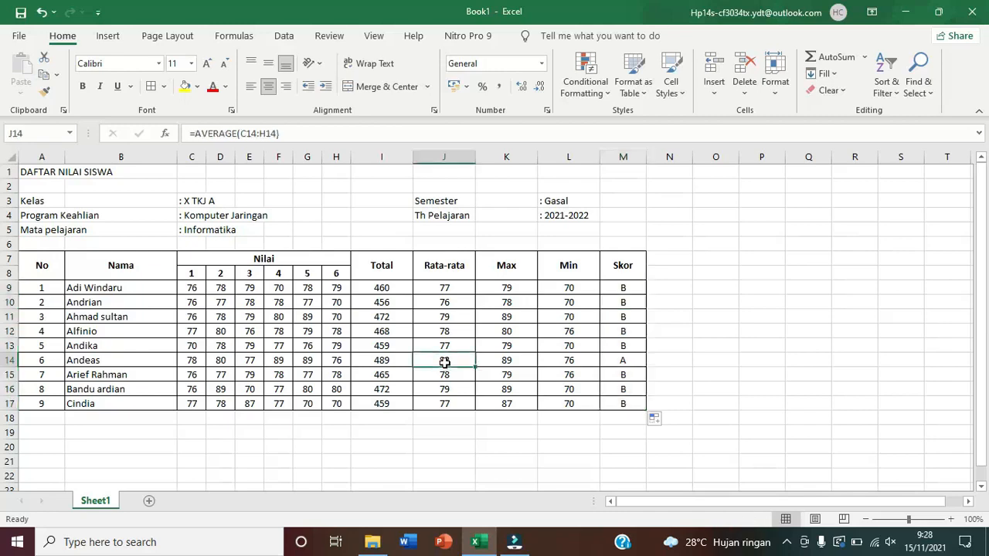
pyautogui.click(630, 361)
pyautogui.click(720, 348)
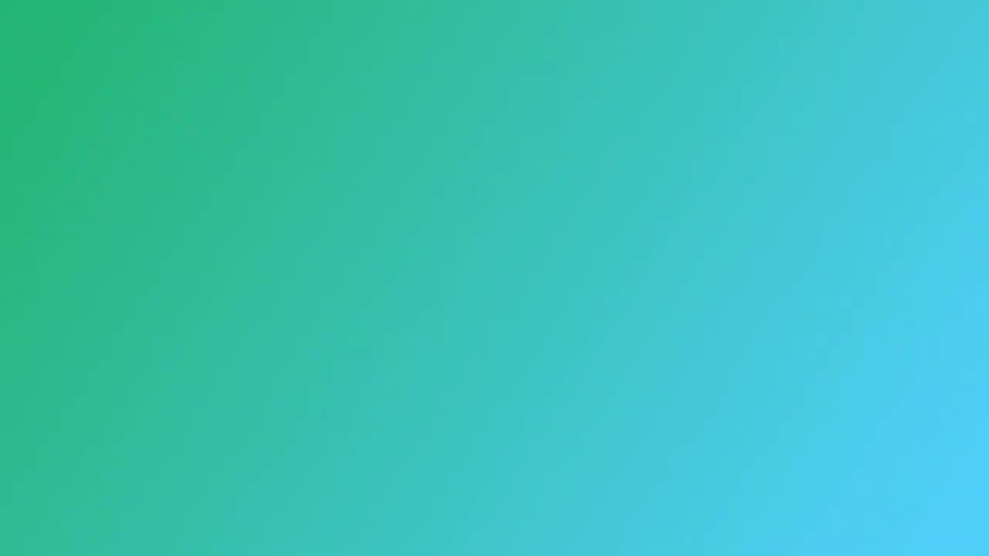